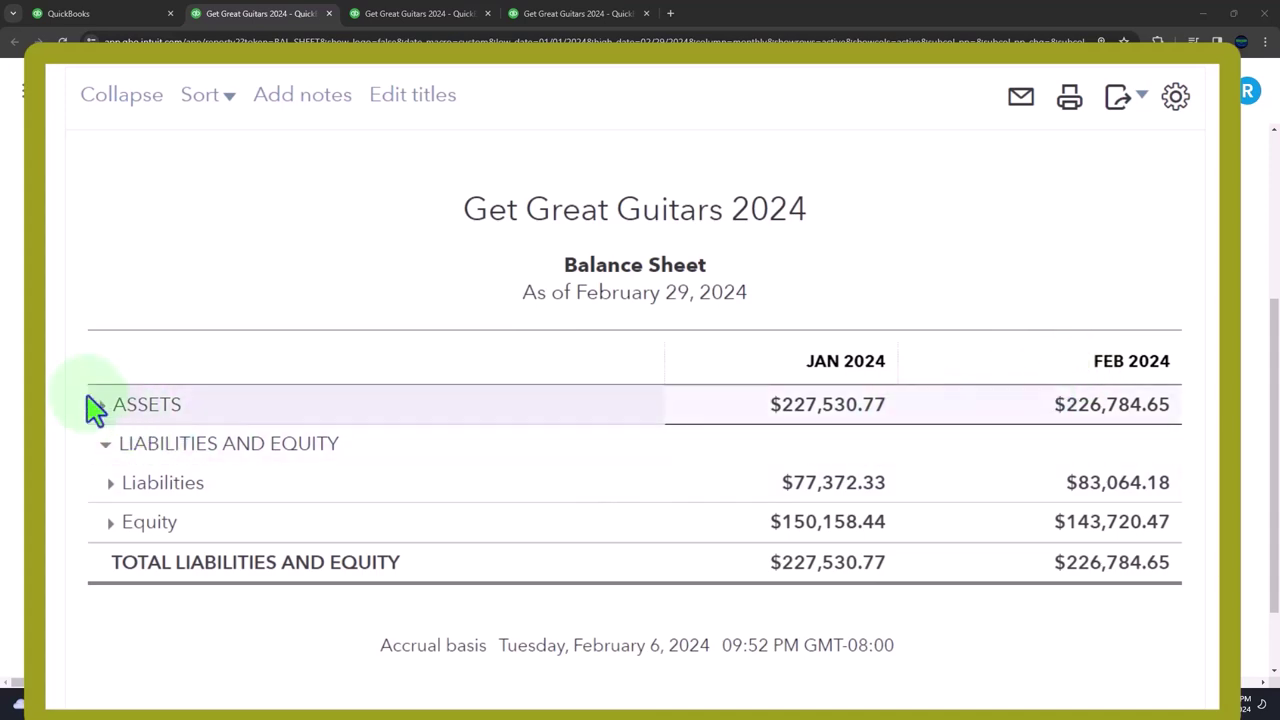
Expand ASSETS, Current Assets and Fixed Assets to reveal Furniture & Fixtures and Machinery and Equipment.
{"action": "left_click", "coordinate": [102, 406]}
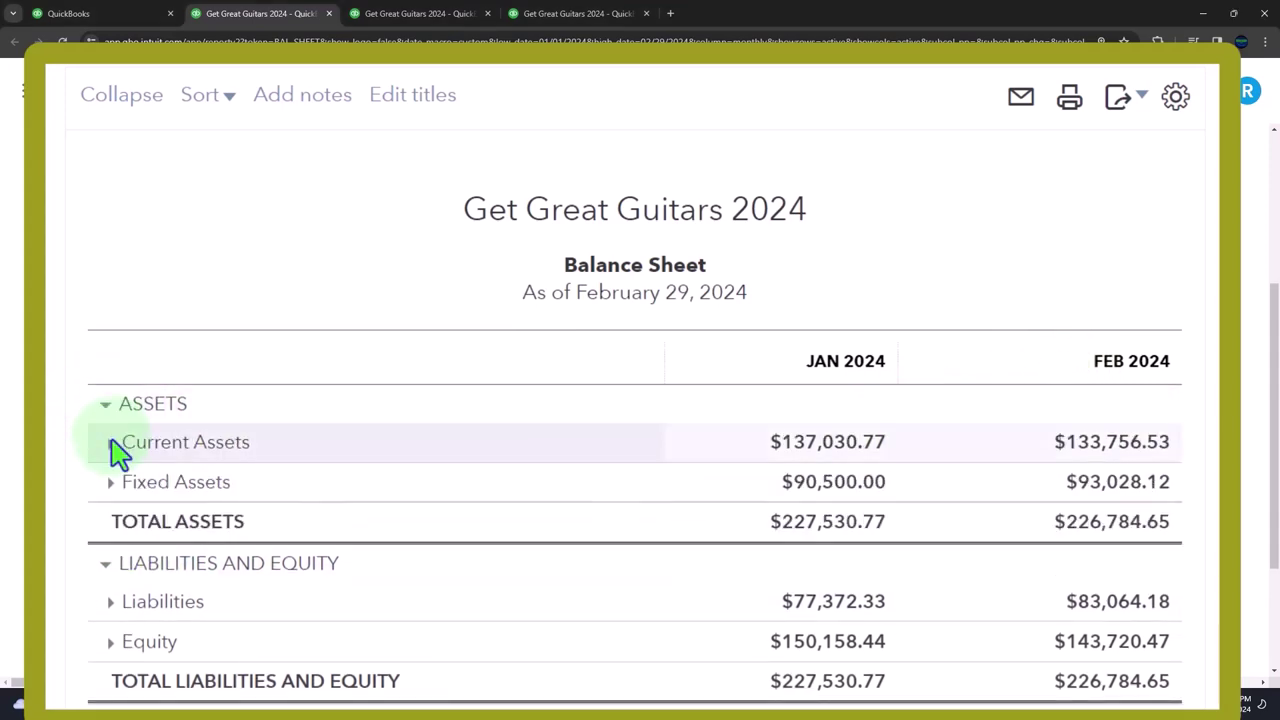
{"action": "left_click", "coordinate": [111, 442]}
{"action": "scroll", "coordinate": [115, 452], "scroll_direction": "down", "scroll_amount": 5}
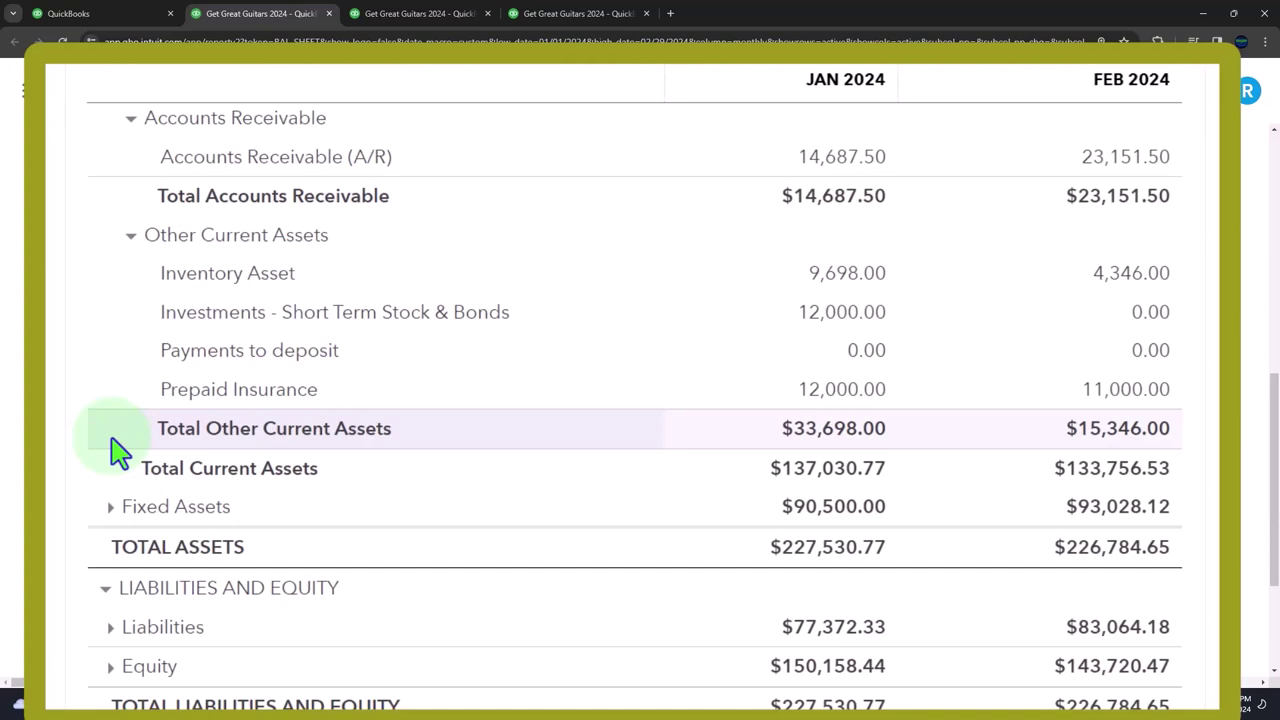
{"action": "left_click", "coordinate": [112, 507]}
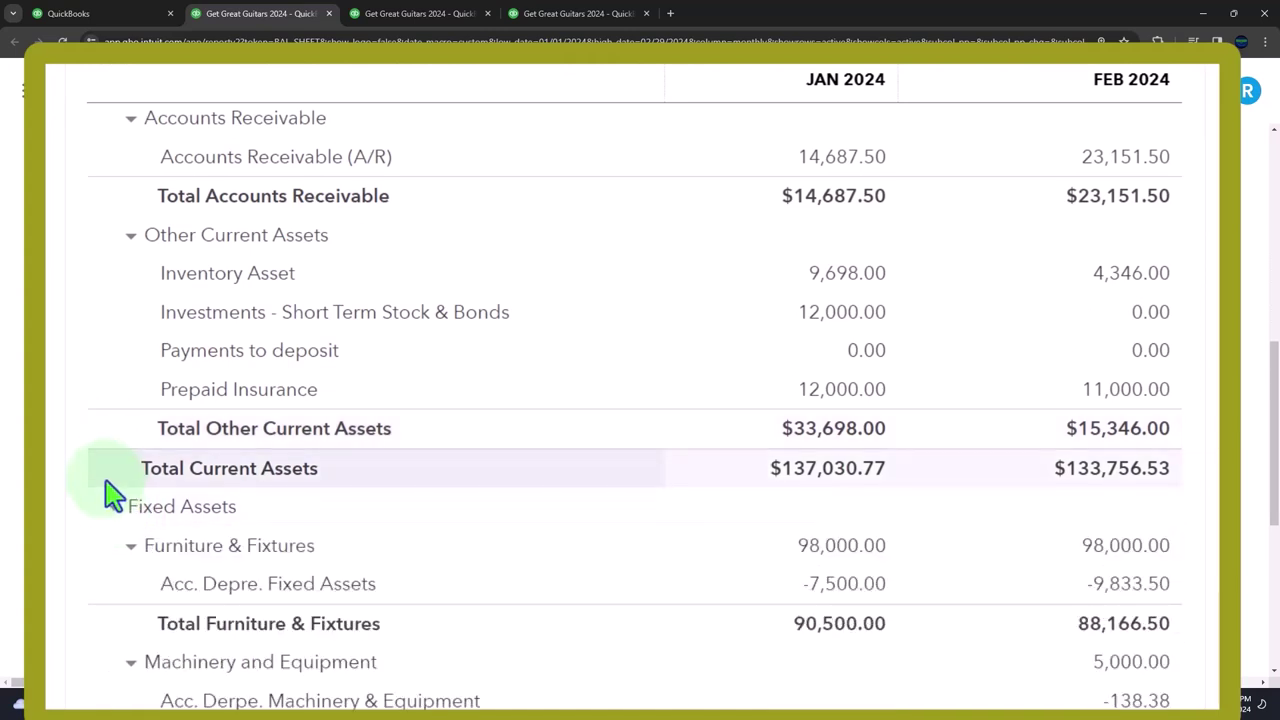
{"action": "scroll", "coordinate": [112, 494], "scroll_direction": "down", "scroll_amount": 2}
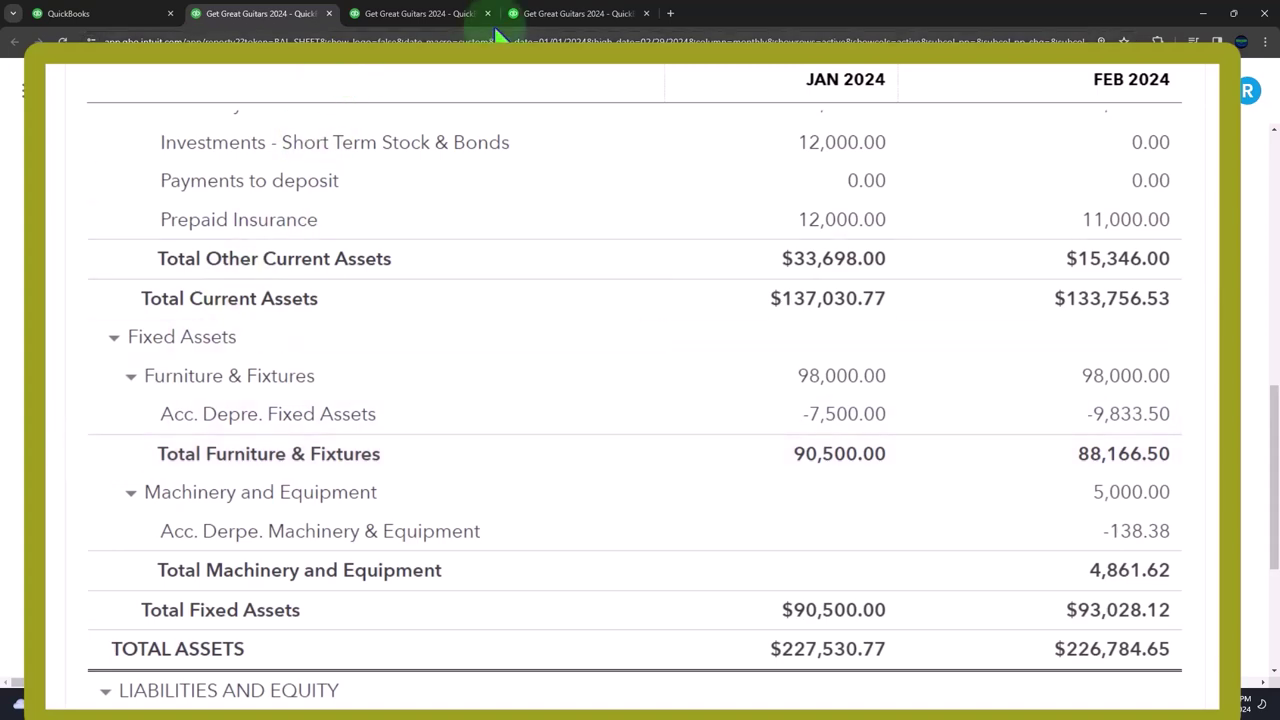
Run the Trial Balance report with columns displayed as Total Only.
{"action": "left_click", "coordinate": [540, 16]}
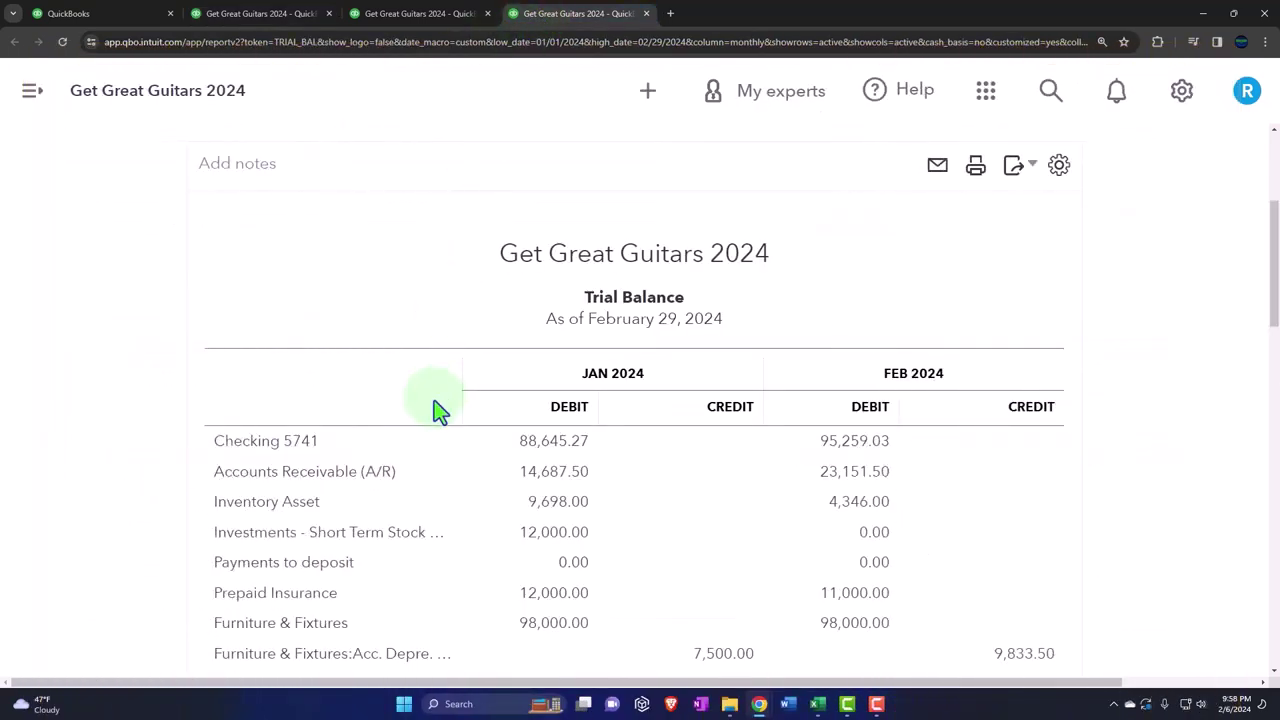
{"action": "scroll", "coordinate": [434, 410], "scroll_direction": "up", "scroll_amount": 3}
{"action": "left_click", "coordinate": [248, 343]}
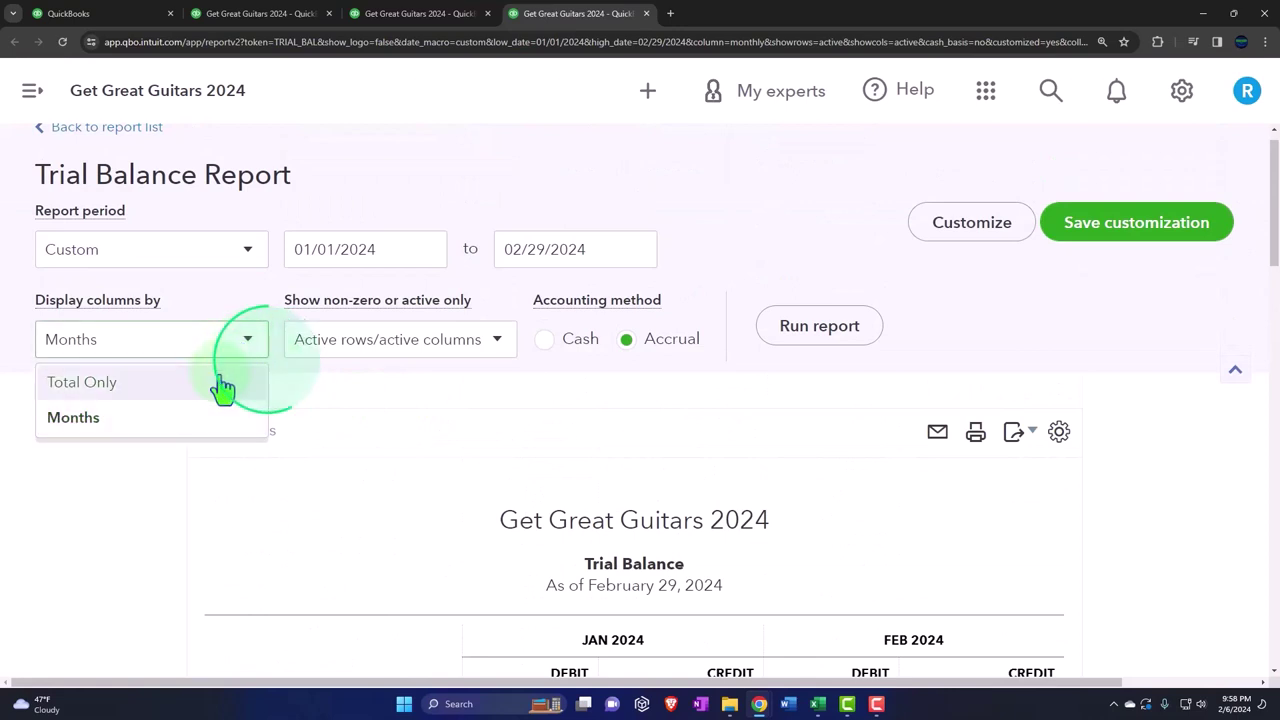
{"action": "left_click", "coordinate": [222, 386]}
{"action": "left_click", "coordinate": [819, 336]}
Review the 01/01/2024–02/29/2024 trial balance, with debits and credits each totaling $310,876.36.
{"action": "scroll", "coordinate": [822, 345], "scroll_direction": "down", "scroll_amount": 4}
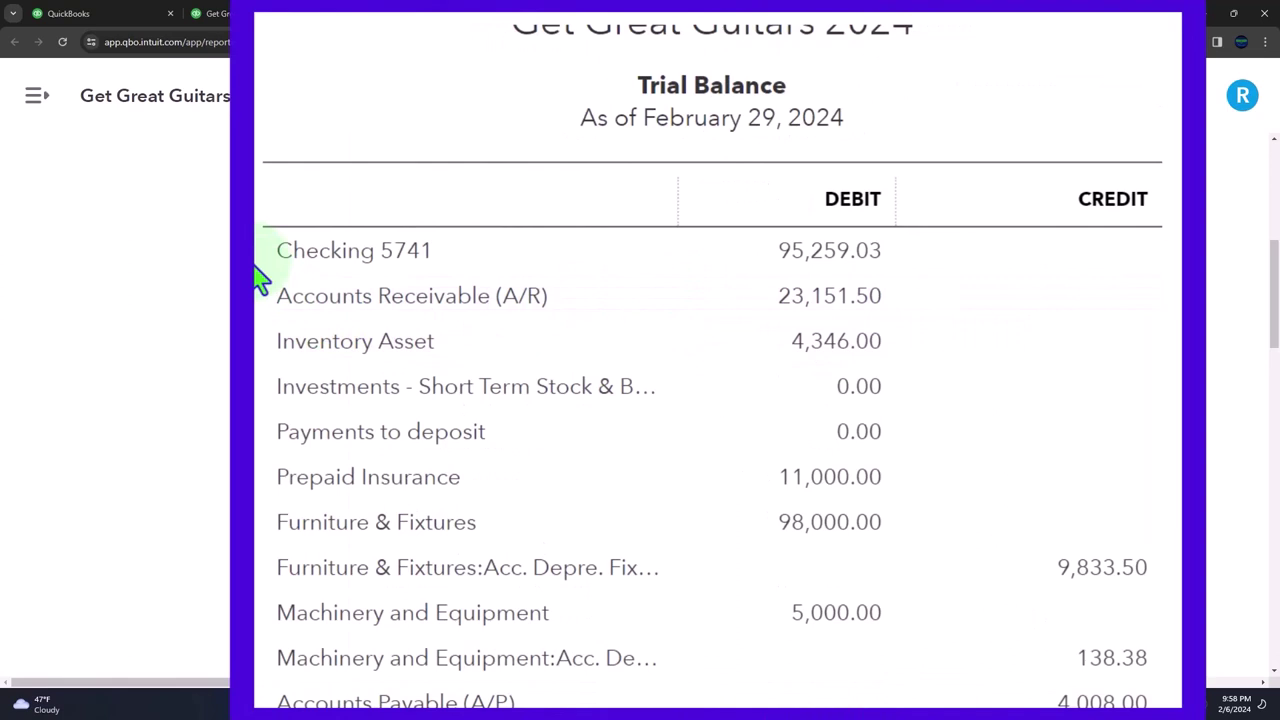
{"action": "scroll", "coordinate": [277, 249], "scroll_direction": "down", "scroll_amount": 3}
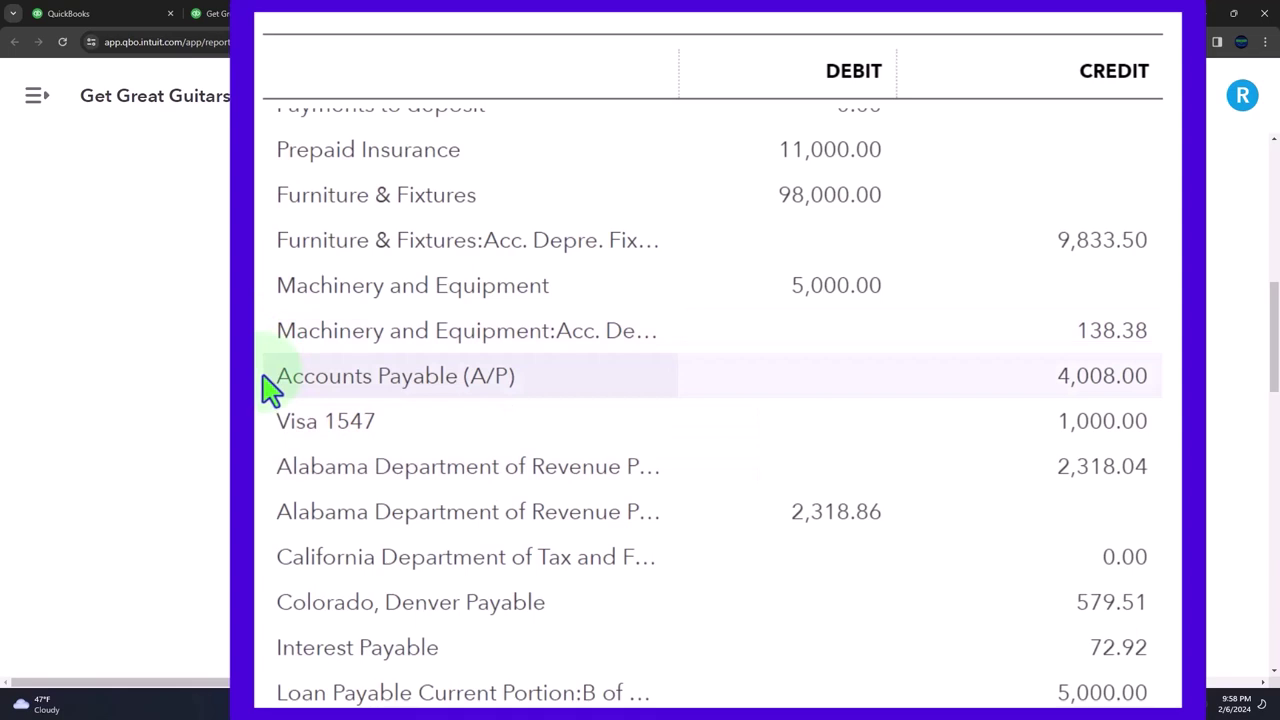
{"action": "scroll", "coordinate": [270, 390], "scroll_direction": "down", "scroll_amount": 4}
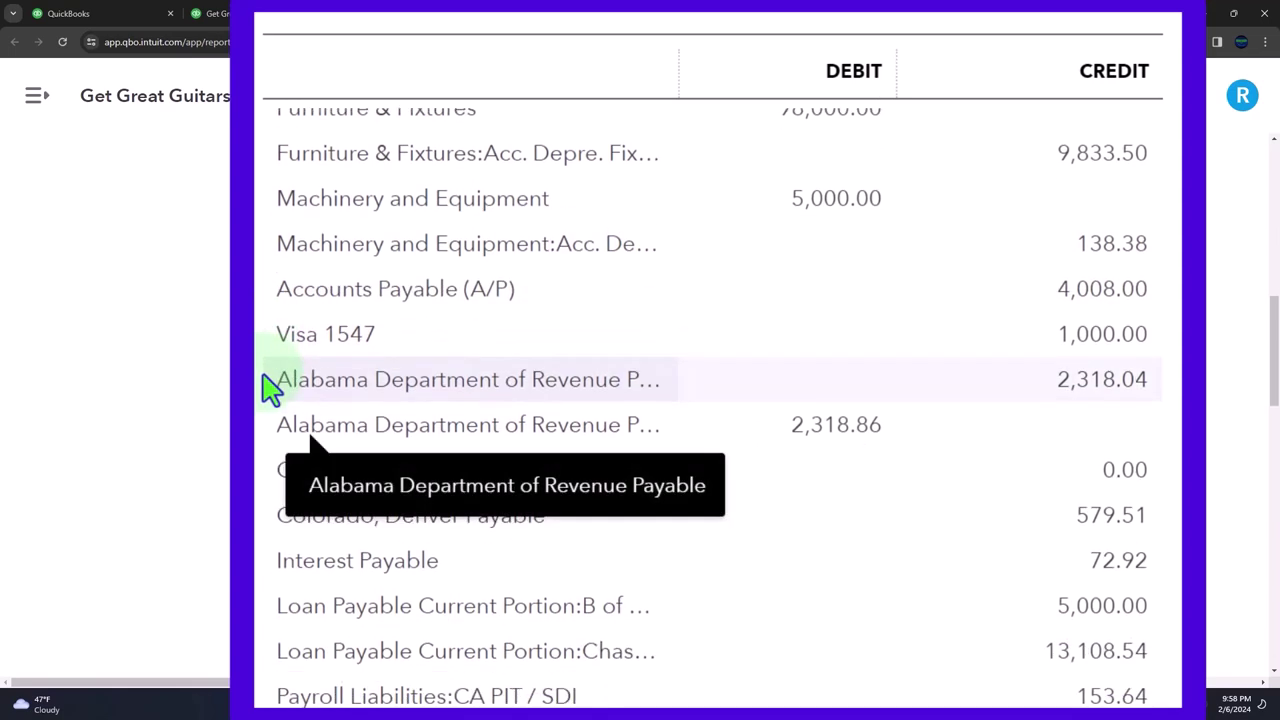
{"action": "scroll", "coordinate": [270, 395], "scroll_direction": "down", "scroll_amount": 2}
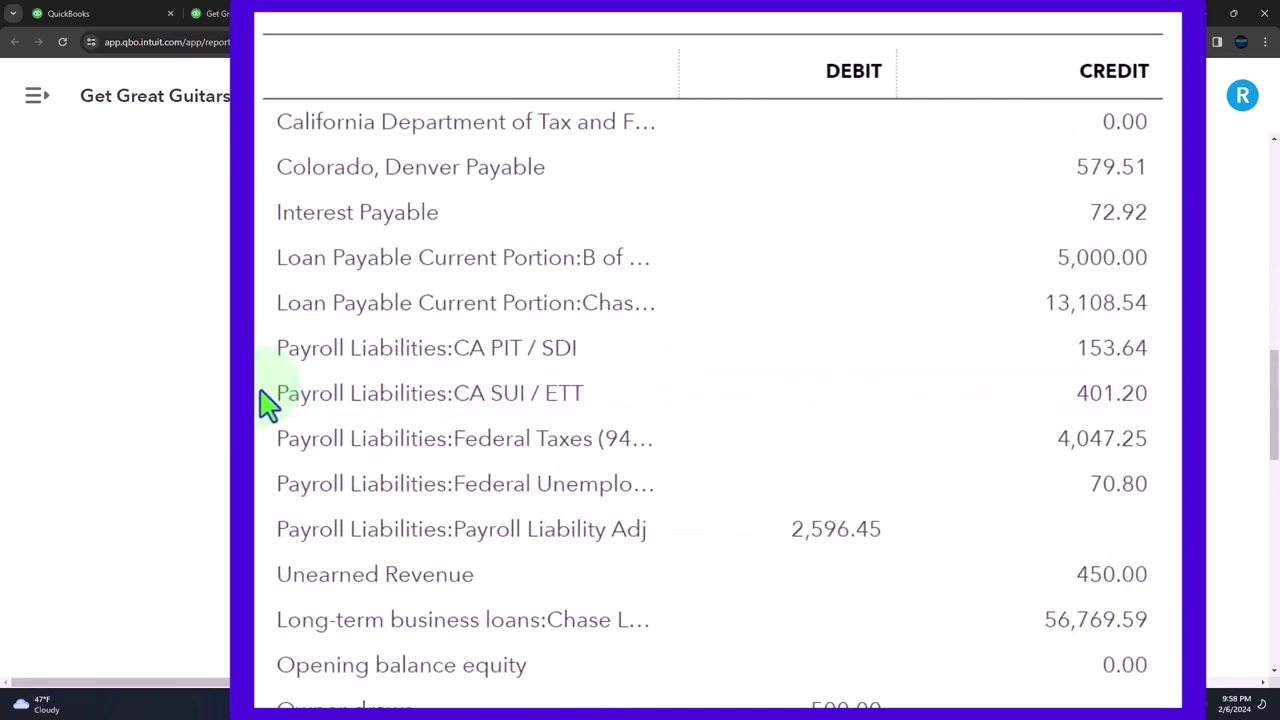
{"action": "scroll", "coordinate": [268, 403], "scroll_direction": "down", "scroll_amount": 3}
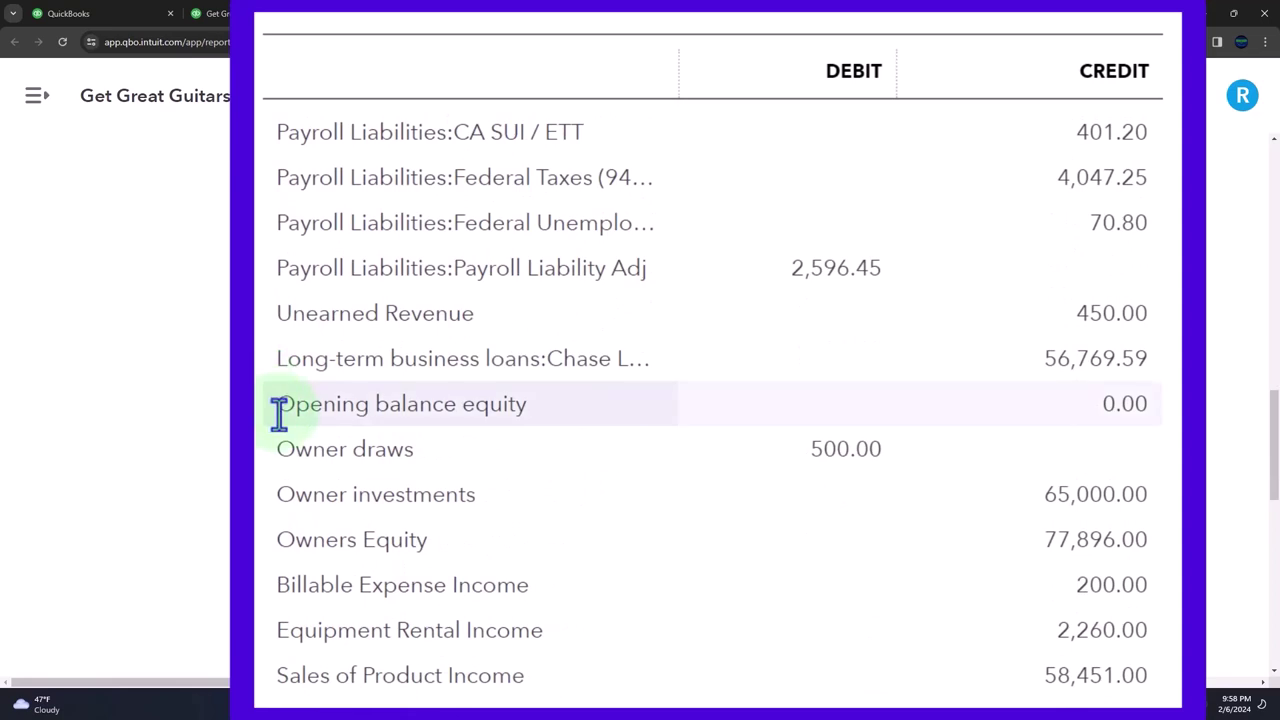
{"action": "scroll", "coordinate": [278, 413], "scroll_direction": "down", "scroll_amount": 1}
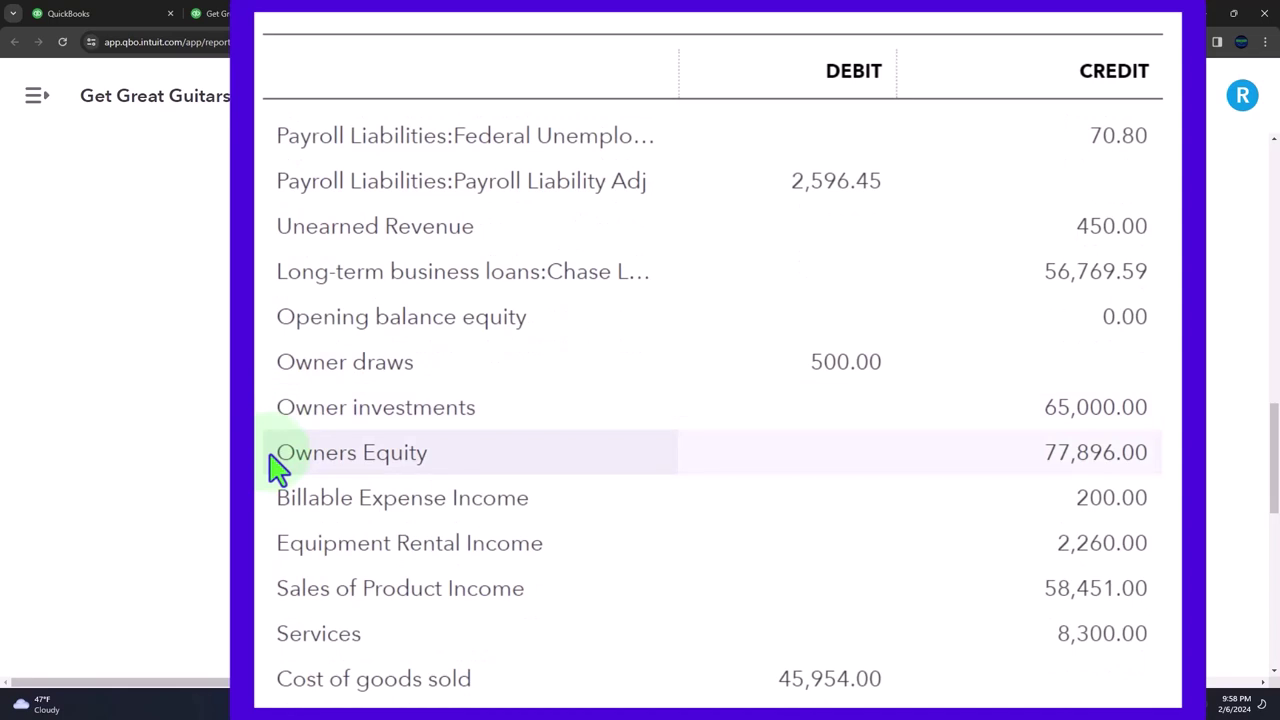
{"action": "scroll", "coordinate": [278, 466], "scroll_direction": "down", "scroll_amount": 1}
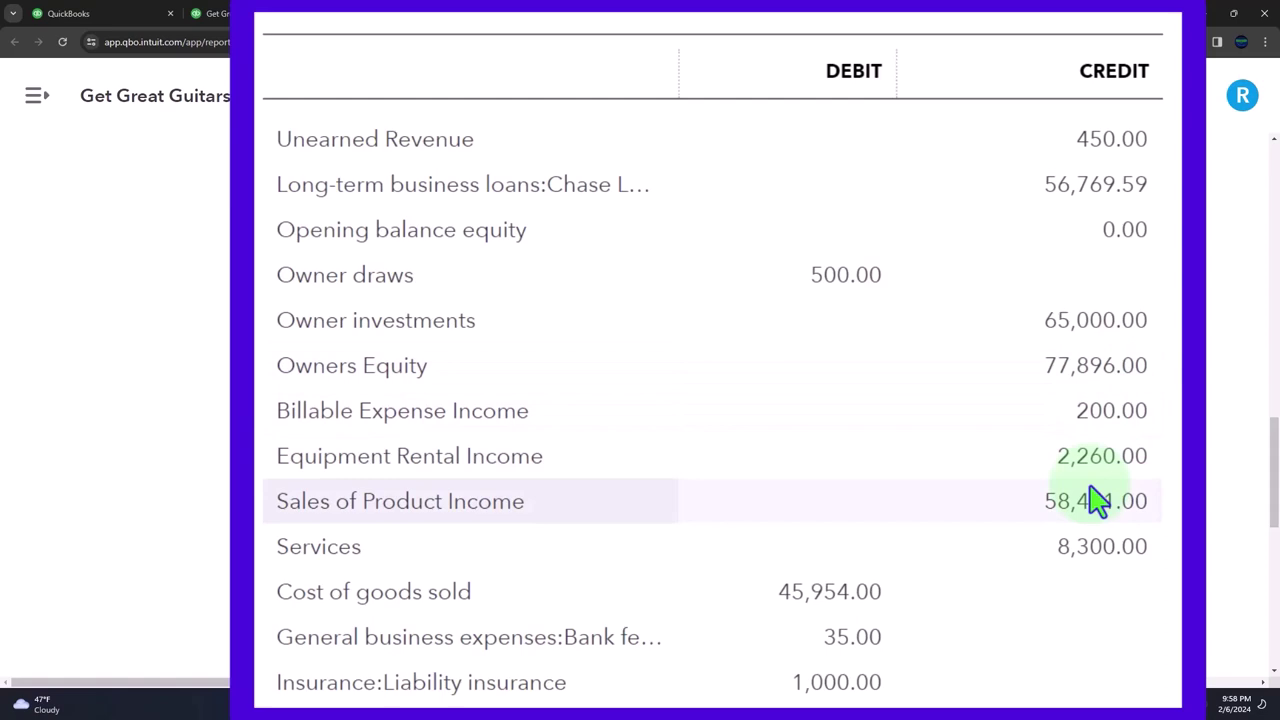
{"action": "scroll", "coordinate": [1089, 500], "scroll_direction": "down", "scroll_amount": 4}
{"action": "scroll", "coordinate": [1095, 505], "scroll_direction": "down", "scroll_amount": 3}
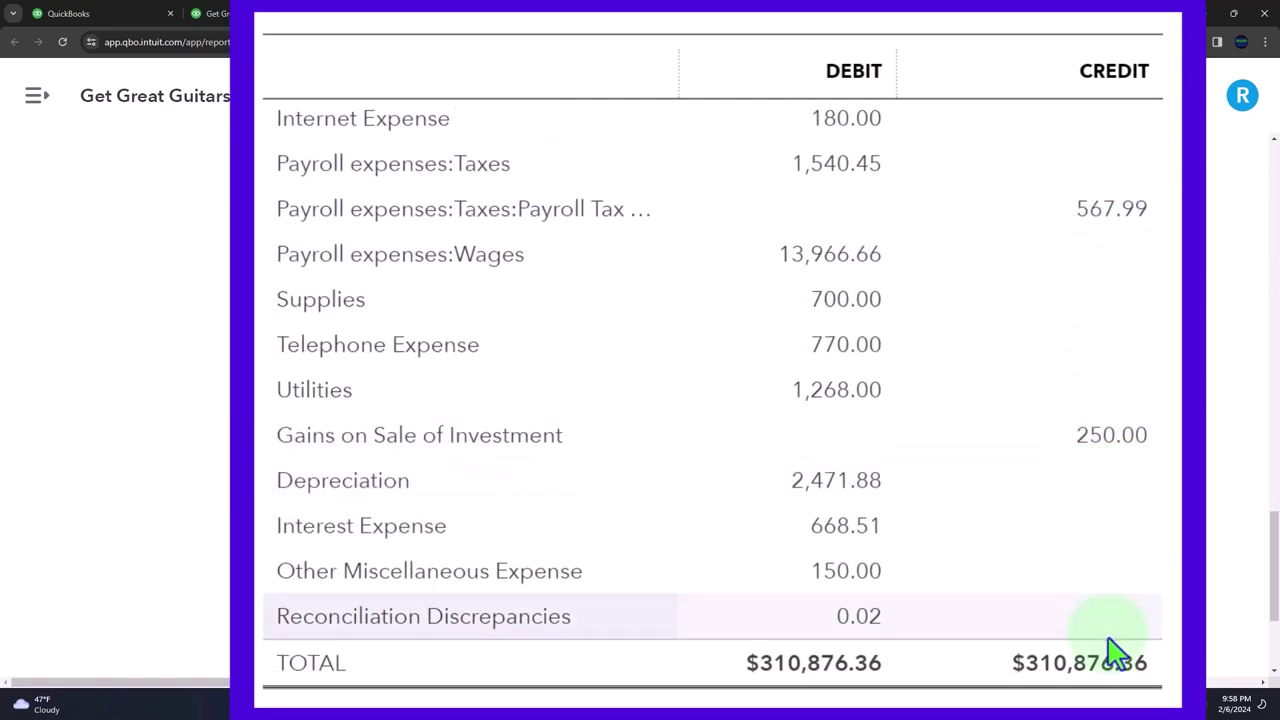
{"action": "scroll", "coordinate": [1057, 449], "scroll_direction": "up", "scroll_amount": 1}
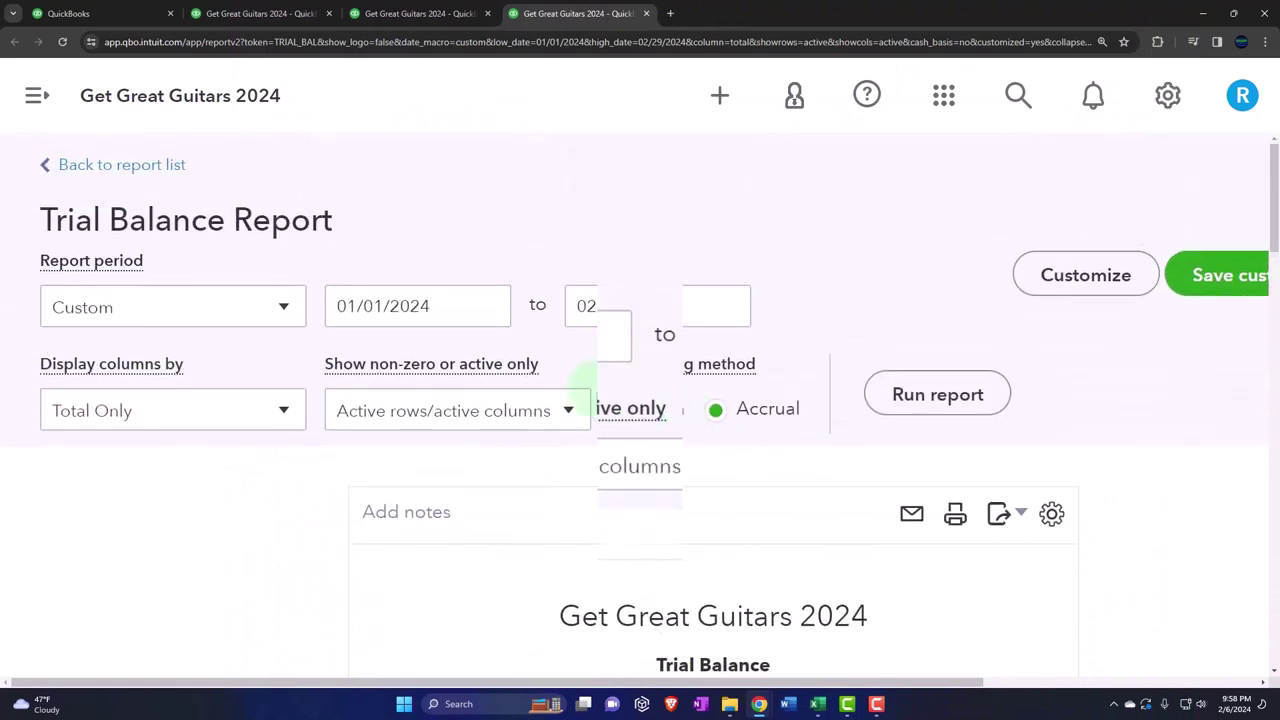
Run the trial balance with start and end dates both 01/01/2025 and review it.
{"action": "left_click", "coordinate": [417, 306]}
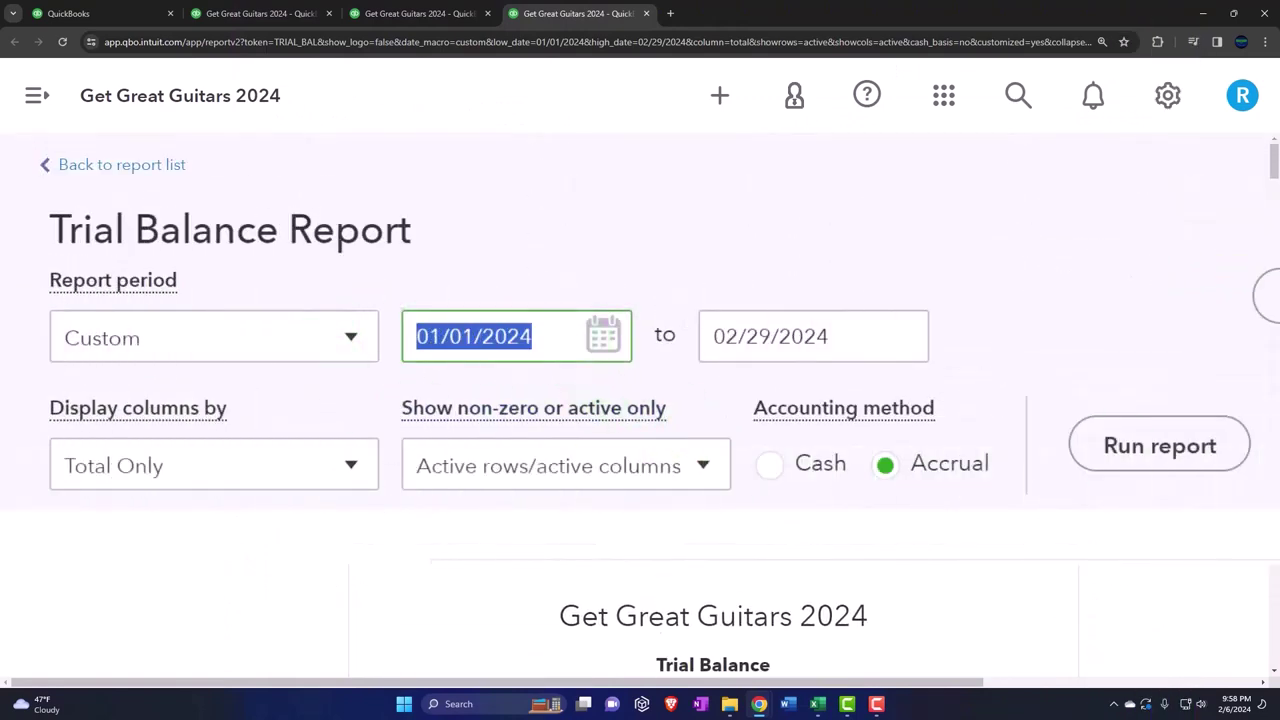
{"action": "type", "text": "01012025"}
{"action": "key", "text": "Tab"}
{"action": "type", "text": "01/0"}
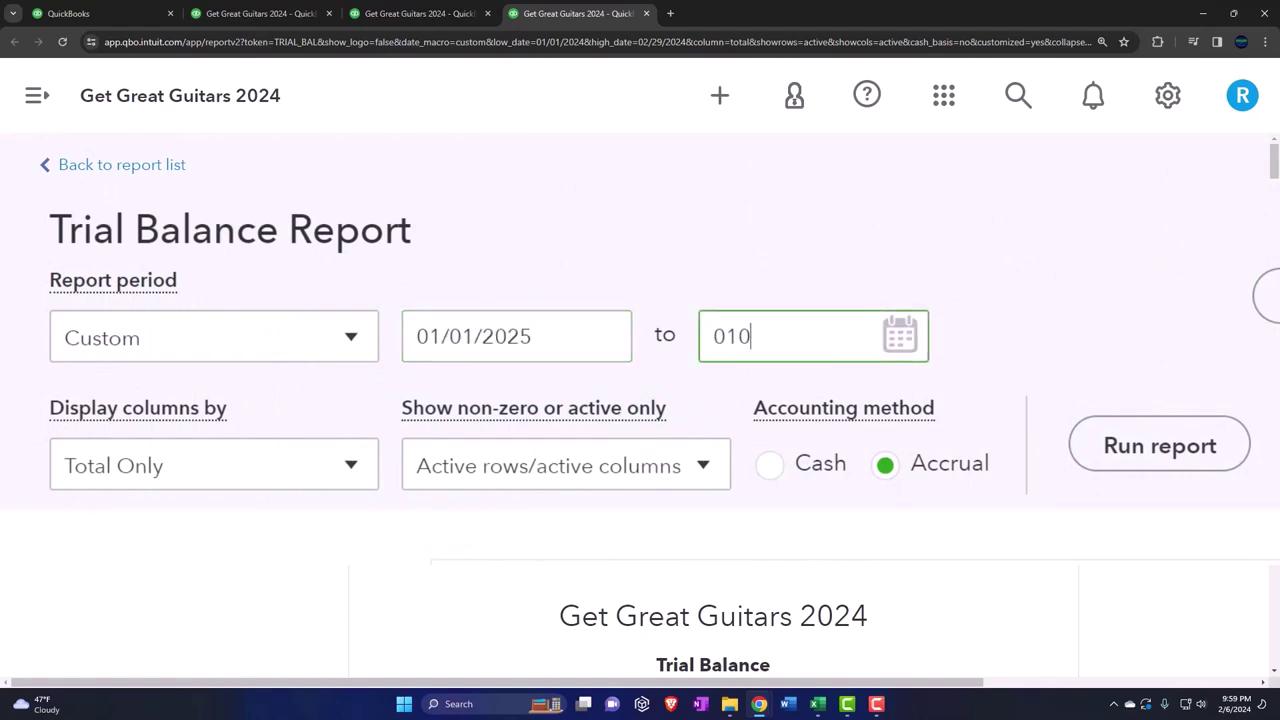
{"action": "type", "text": "1/2025"}
{"action": "key", "text": "Tab"}
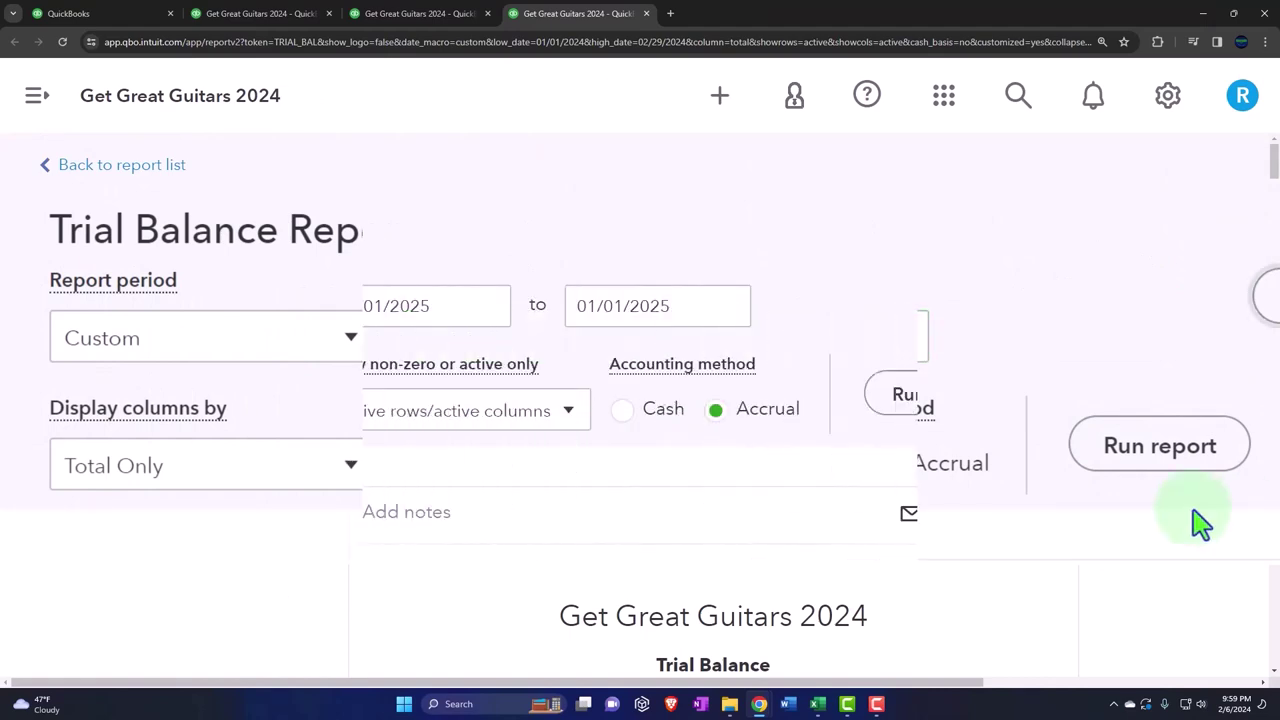
{"action": "left_click", "coordinate": [1159, 446]}
{"action": "scroll", "coordinate": [931, 414], "scroll_direction": "down", "scroll_amount": 10}
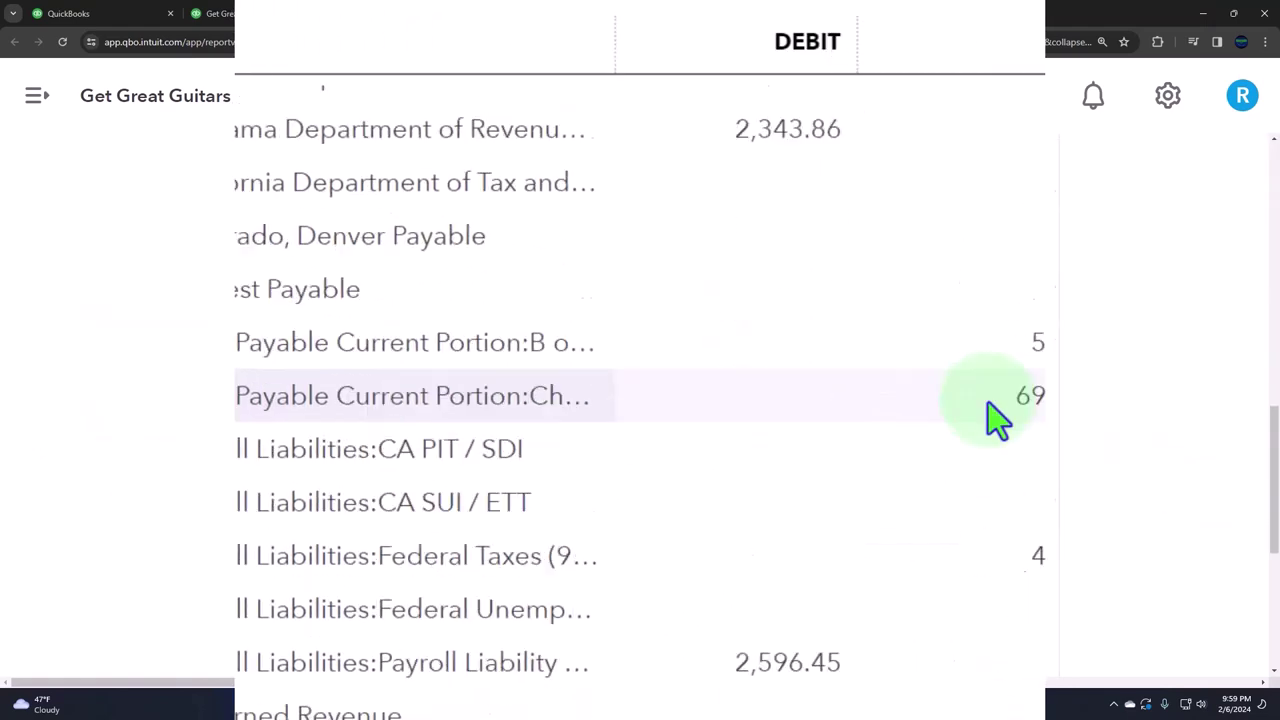
{"action": "scroll", "coordinate": [988, 402], "scroll_direction": "down", "scroll_amount": 5}
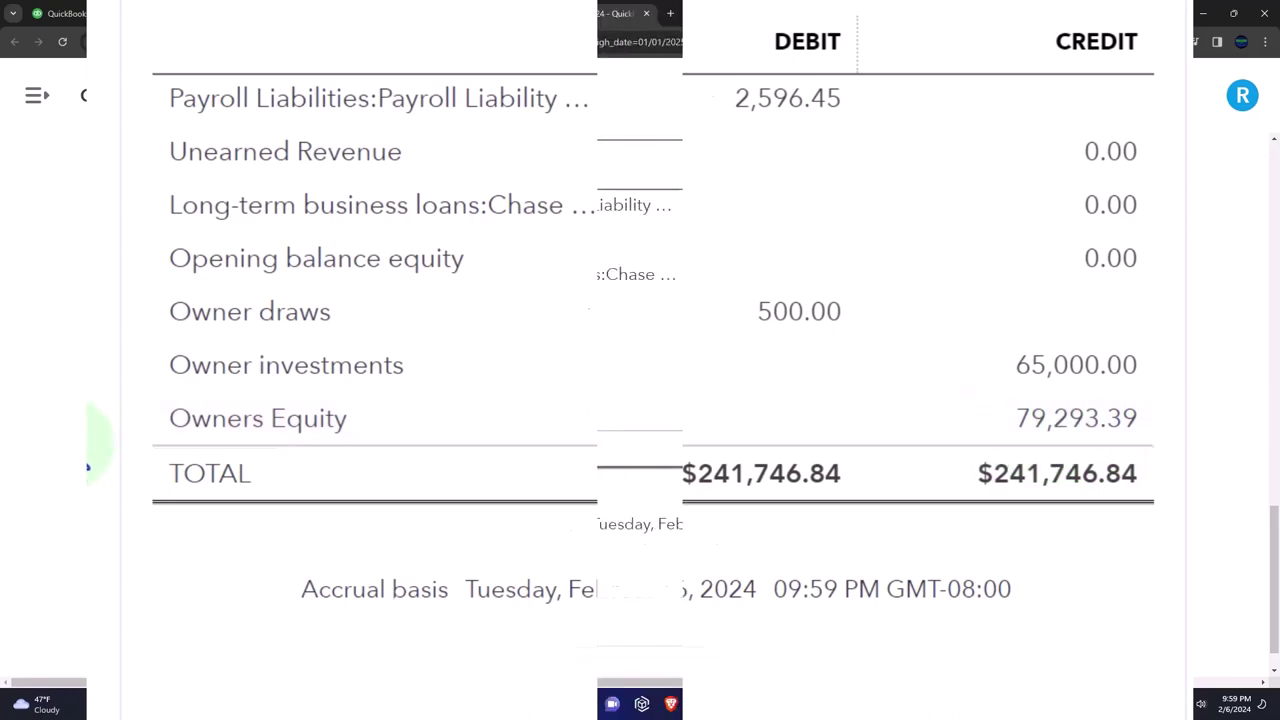
{"action": "scroll", "coordinate": [331, 430], "scroll_direction": "up", "scroll_amount": 15}
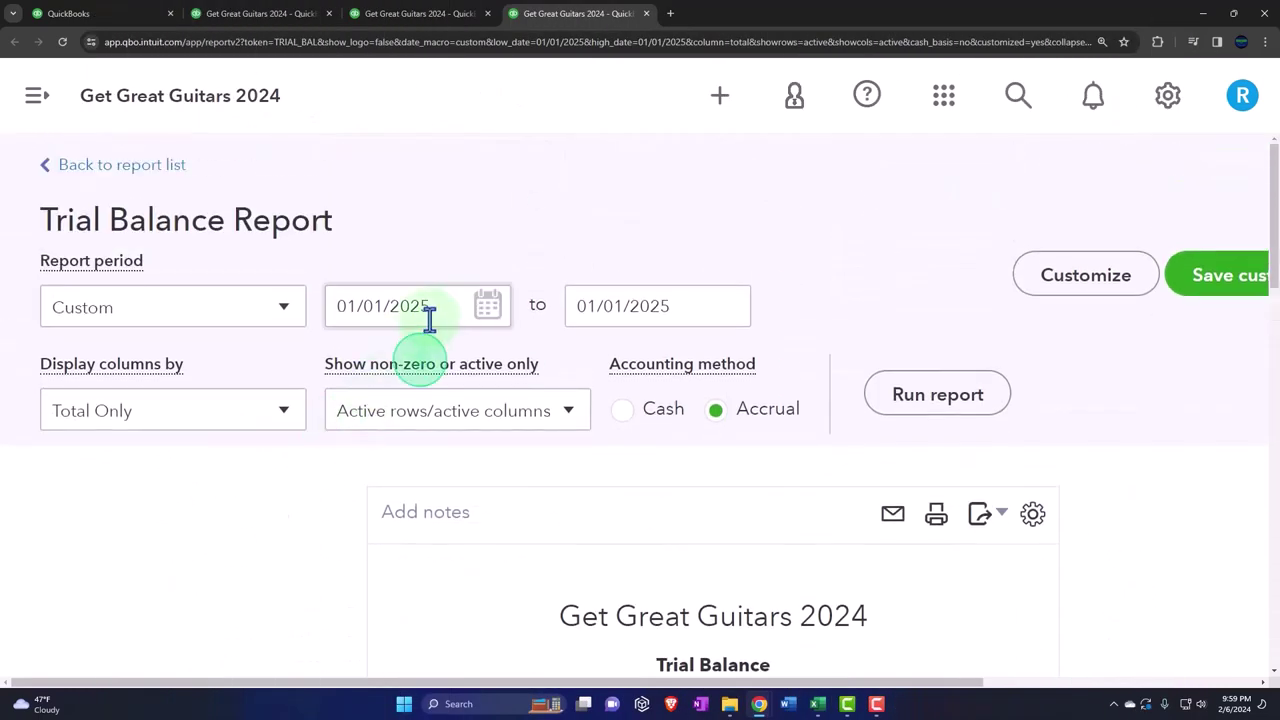
Set the report period back to 01/01/2024 through 02/29/2024.
{"action": "left_click", "coordinate": [429, 312]}
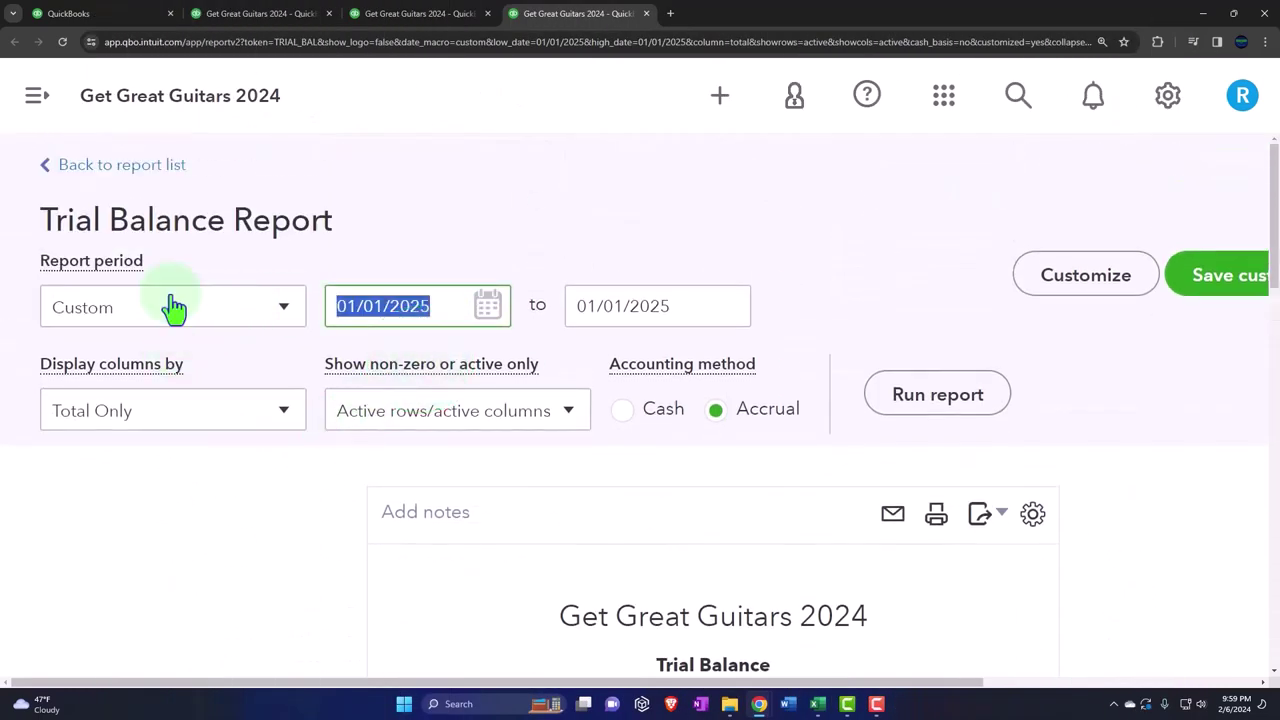
{"action": "type", "text": "01/01"}
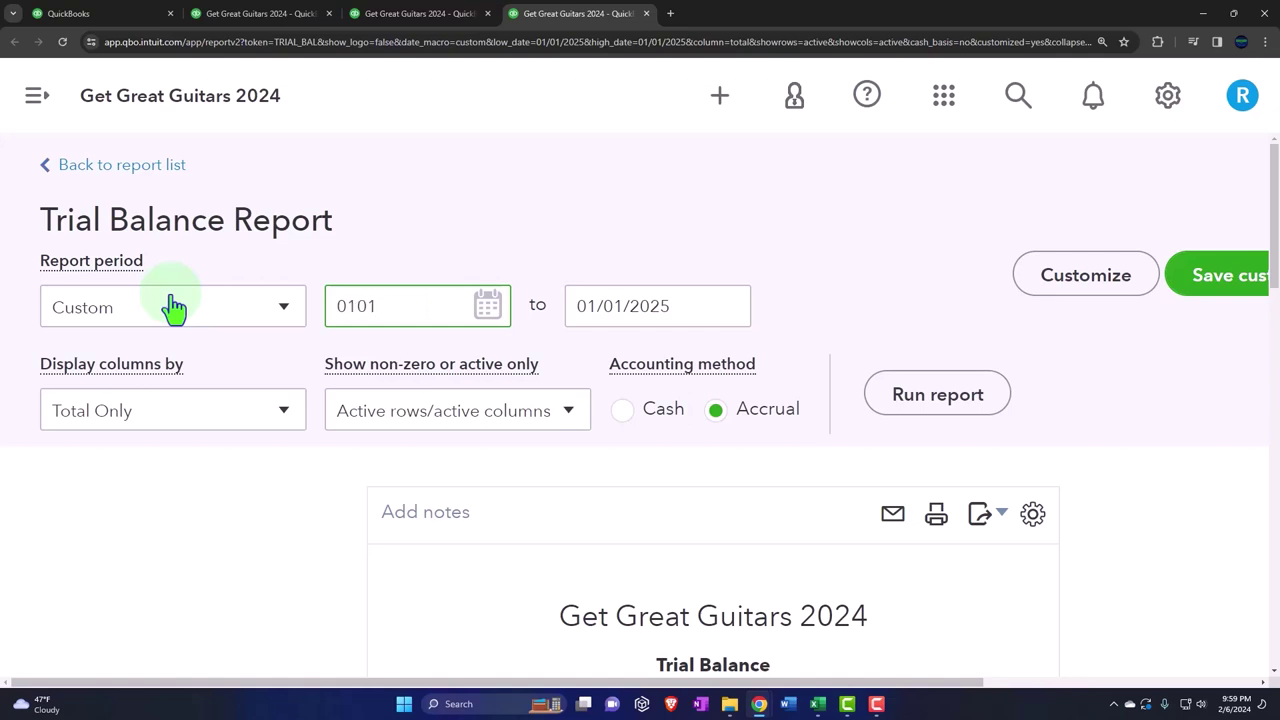
{"action": "type", "text": "/2024"}
{"action": "key", "text": "Tab"}
{"action": "type", "text": "0"}
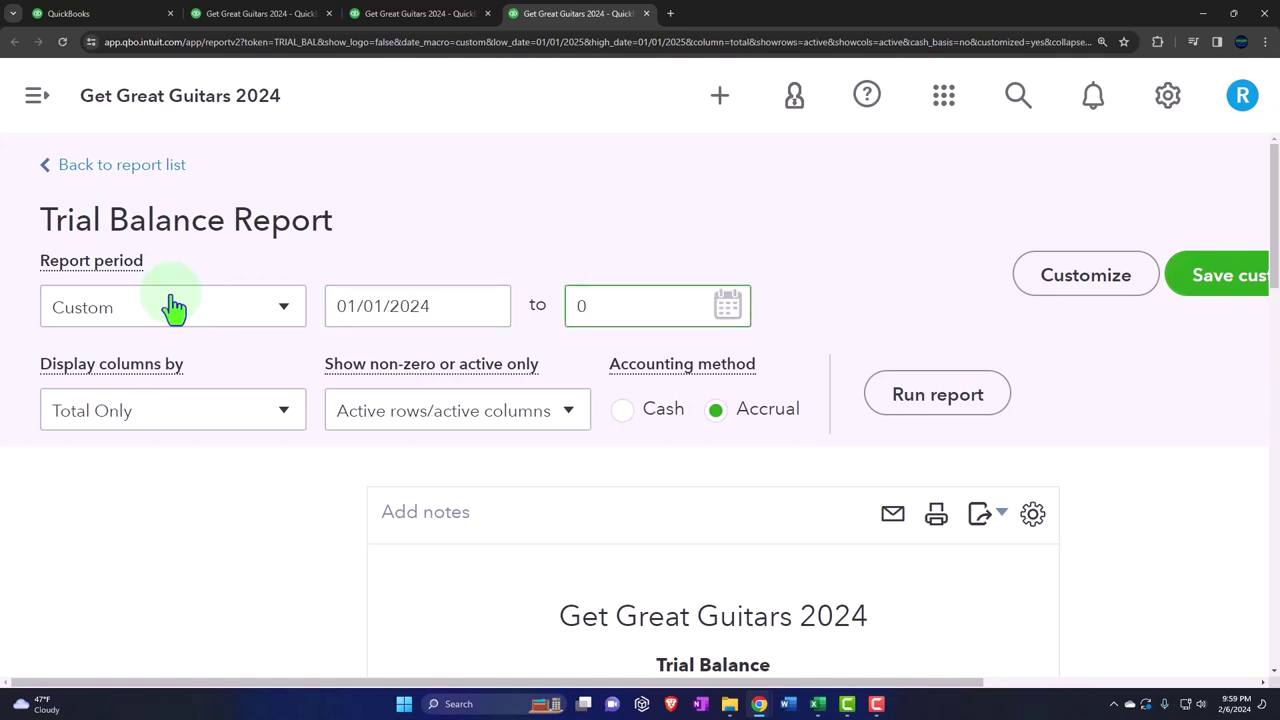
{"action": "type", "text": "2/29/2024"}
{"action": "key", "text": "Tab"}
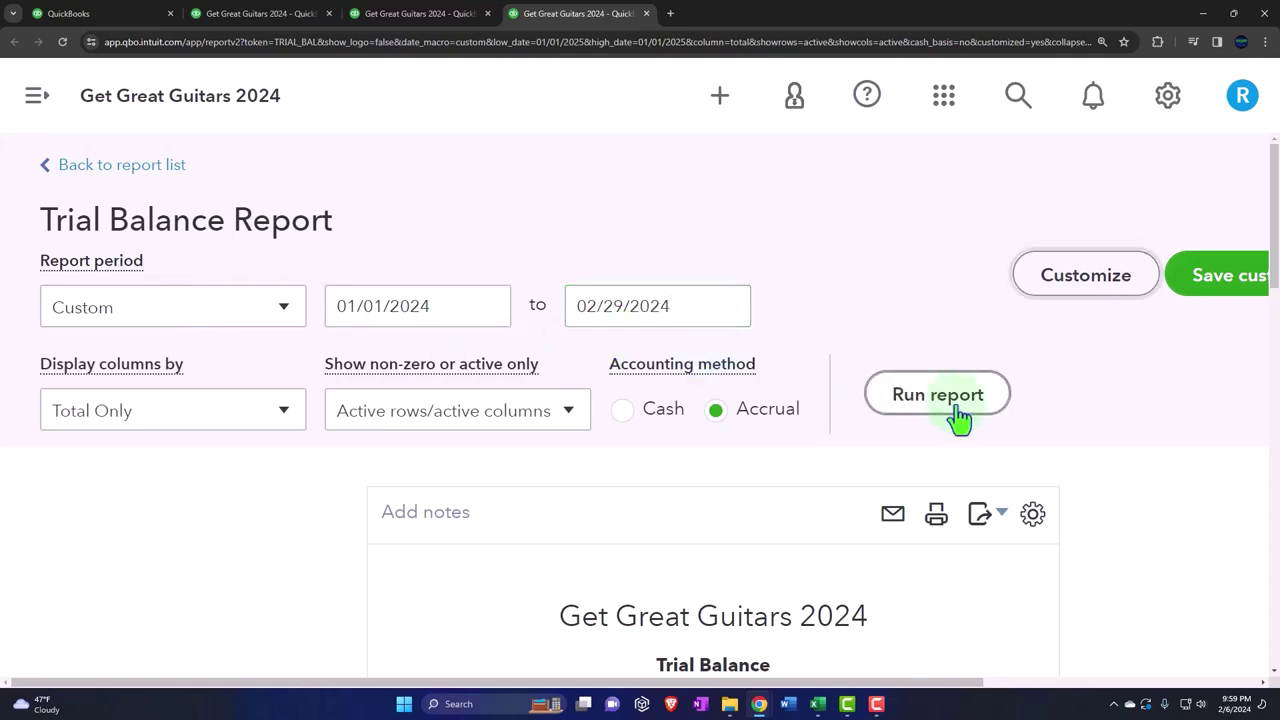
Rerun the 01/01/2024–02/29/2024 trial balance and export it to an Excel .xlsx file.
{"action": "left_click", "coordinate": [960, 397]}
{"action": "scroll", "coordinate": [980, 400], "scroll_direction": "down", "scroll_amount": 15}
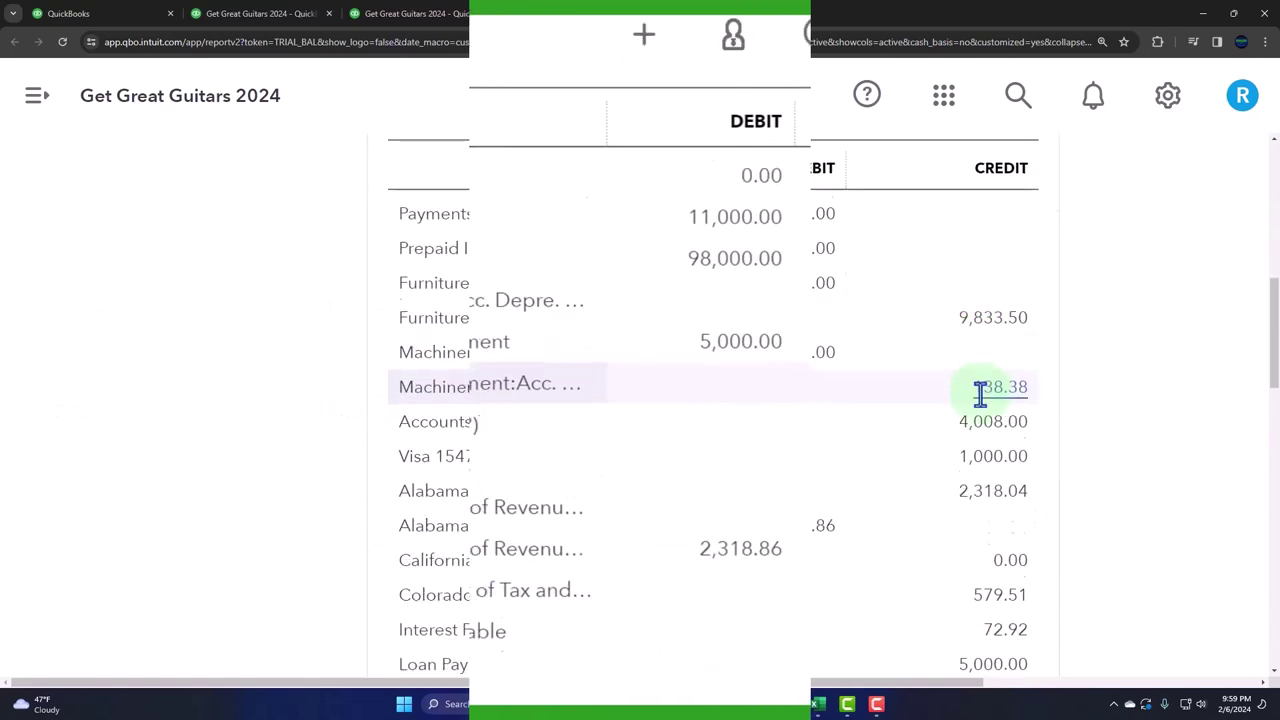
{"action": "scroll", "coordinate": [955, 410], "scroll_direction": "down", "scroll_amount": 6}
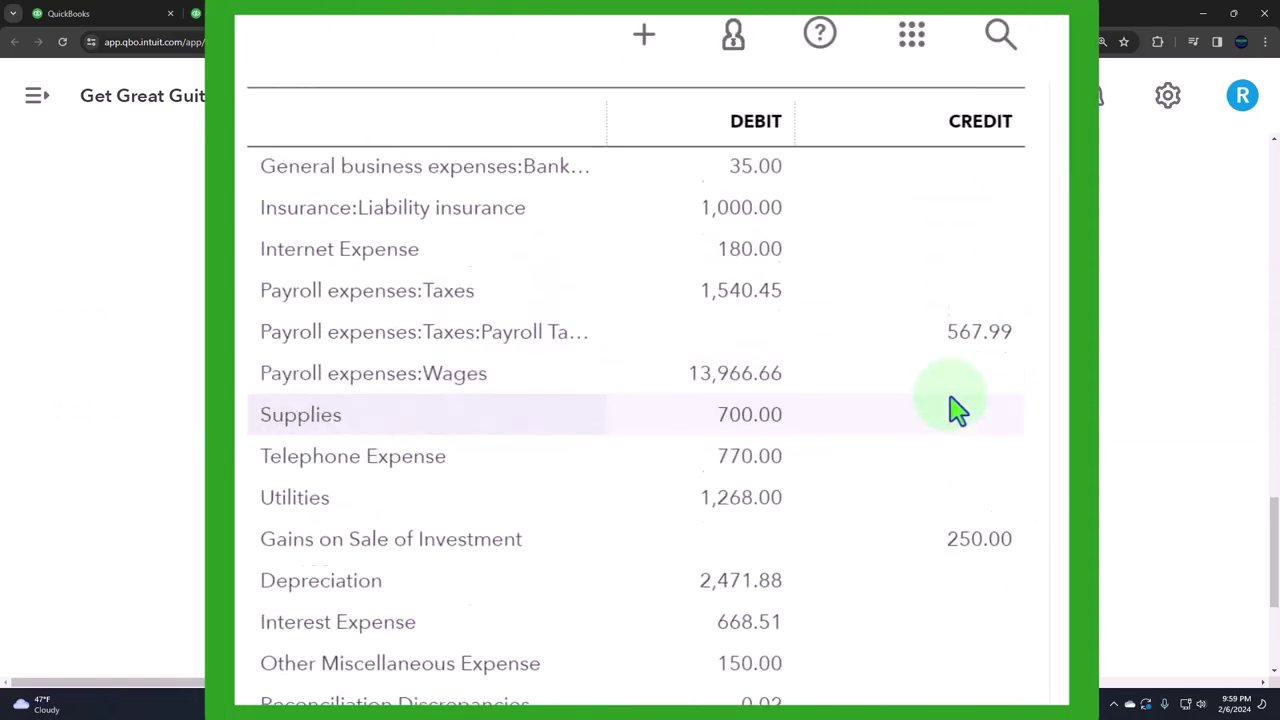
{"action": "scroll", "coordinate": [955, 410], "scroll_direction": "up", "scroll_amount": 1}
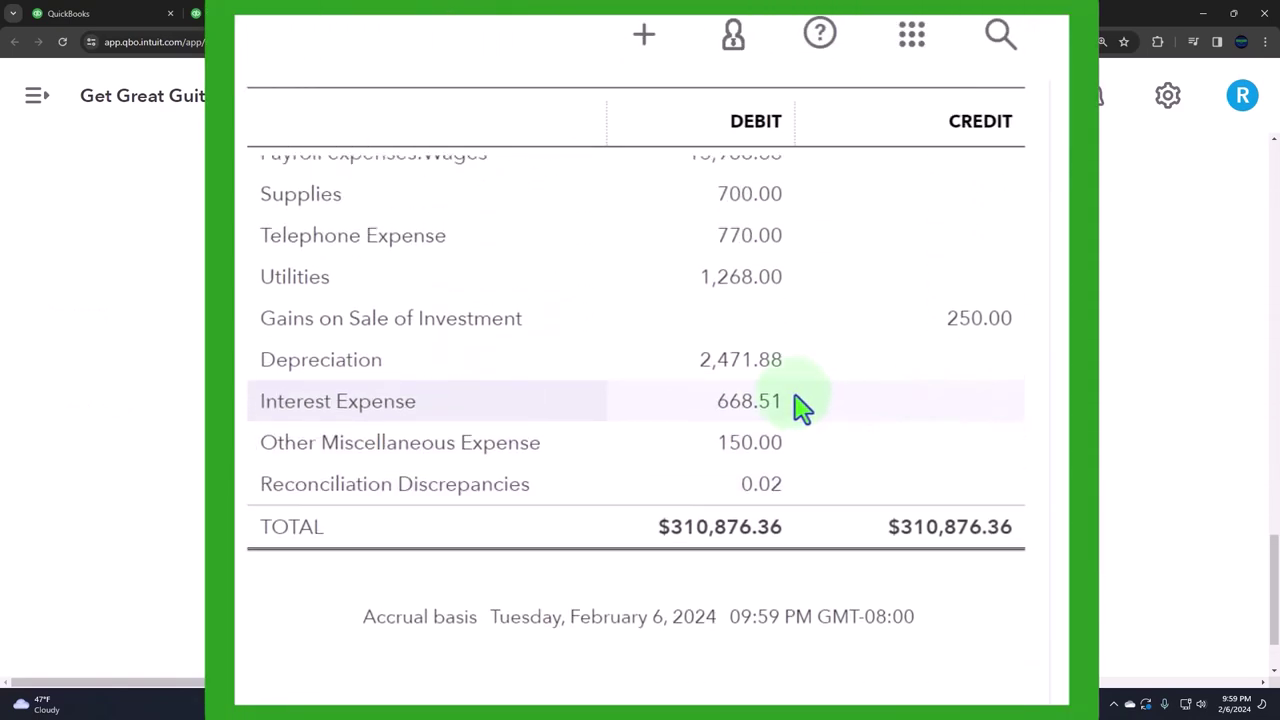
{"action": "scroll", "coordinate": [800, 408], "scroll_direction": "up", "scroll_amount": 6}
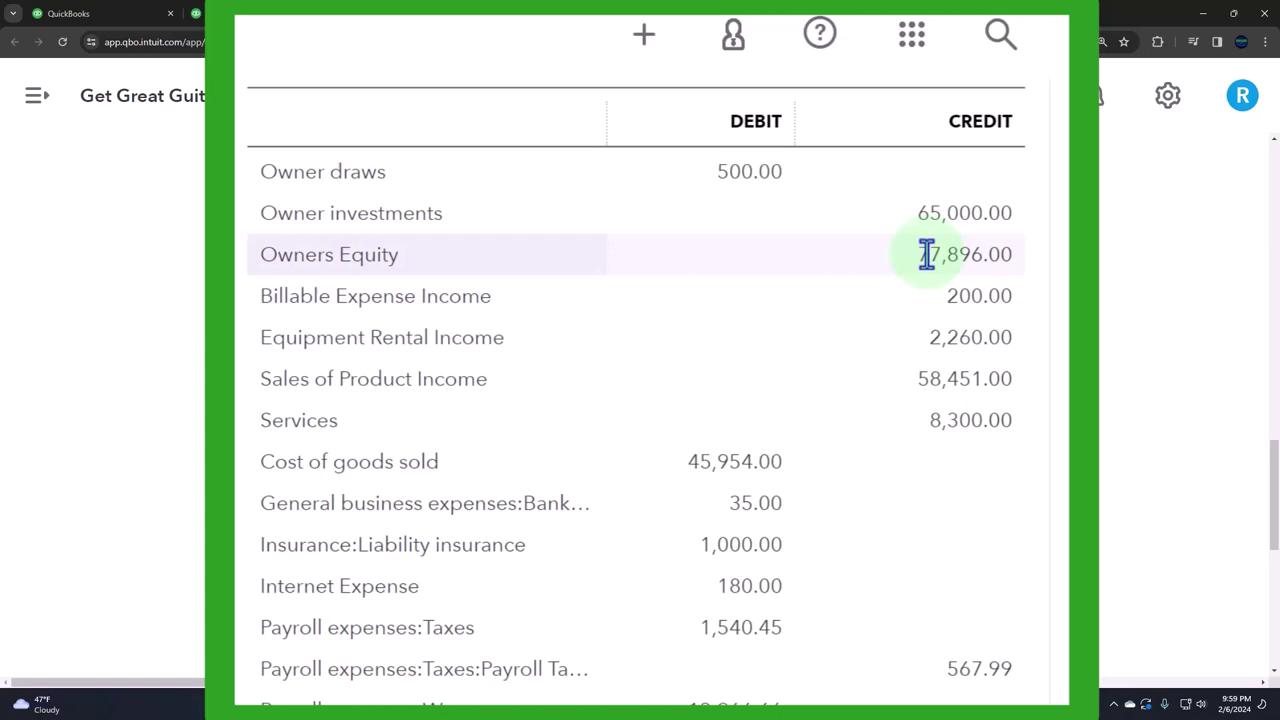
{"action": "scroll", "coordinate": [927, 254], "scroll_direction": "up", "scroll_amount": 10}
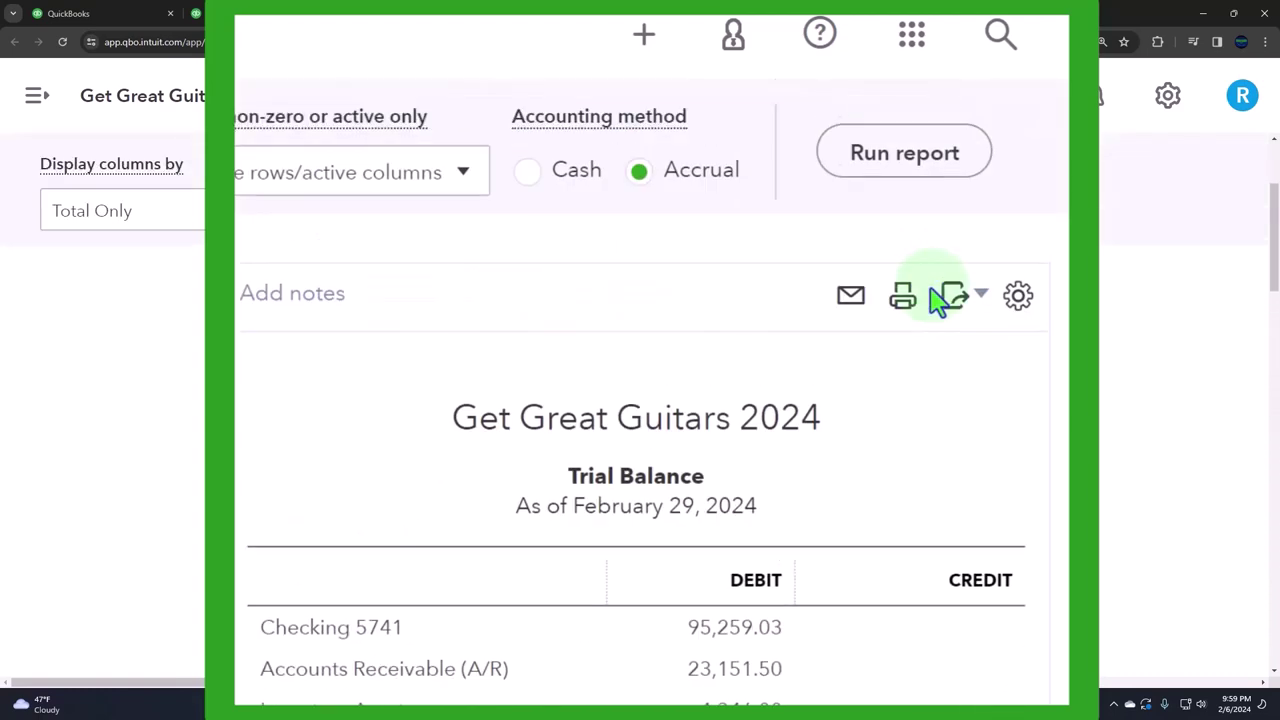
{"action": "left_click", "coordinate": [957, 306]}
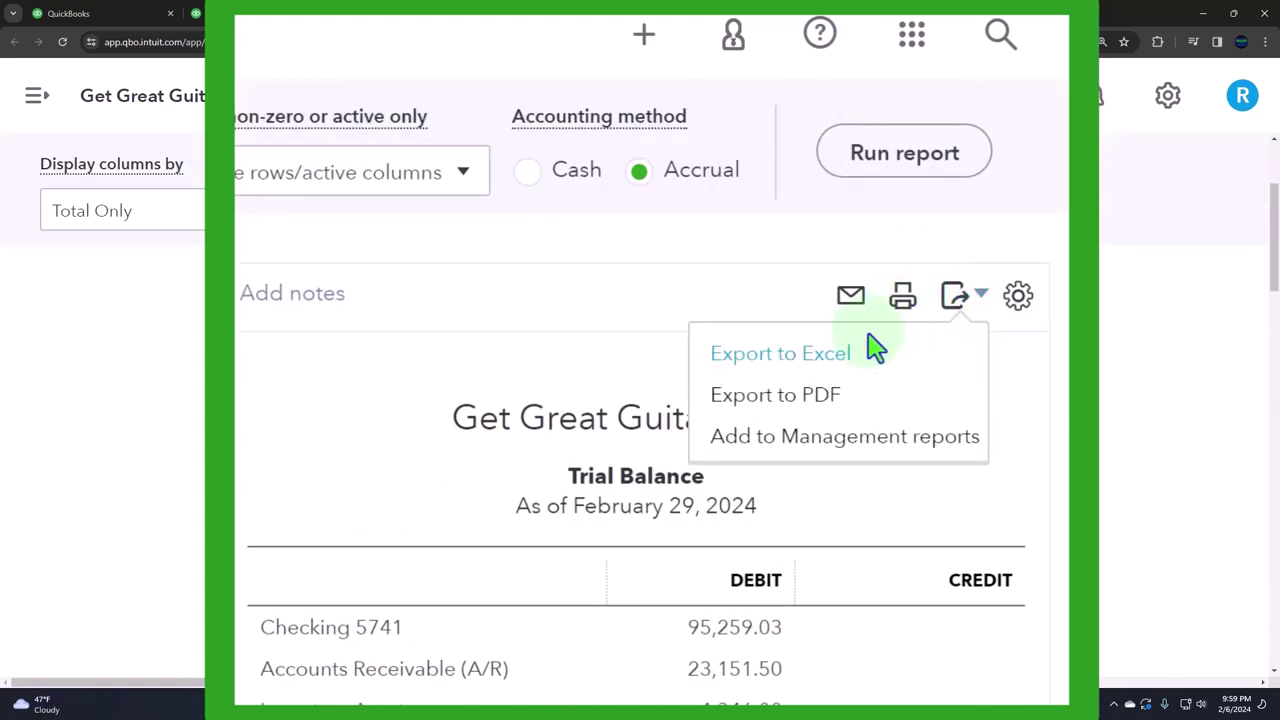
{"action": "left_click", "coordinate": [834, 364]}
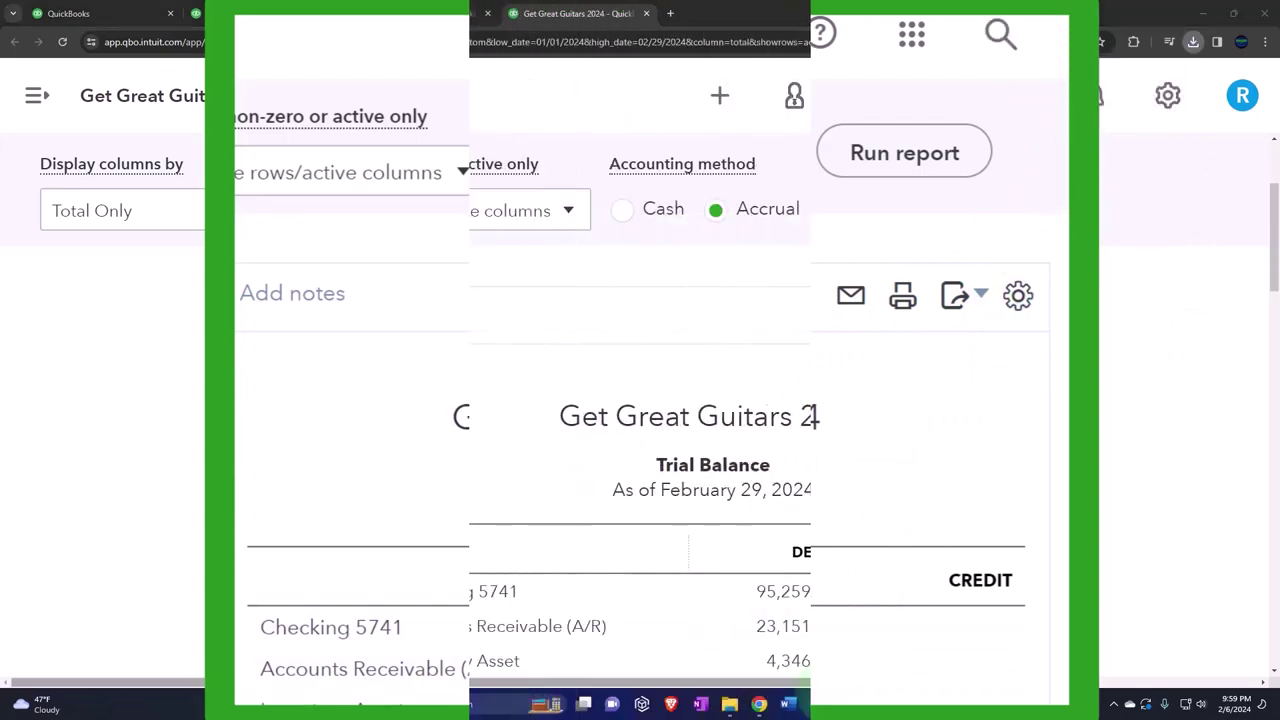
Bring the downloaded trial balance up in Excel with editing enabled and show the sheet tab's menu.
{"action": "left_click", "coordinate": [820, 706]}
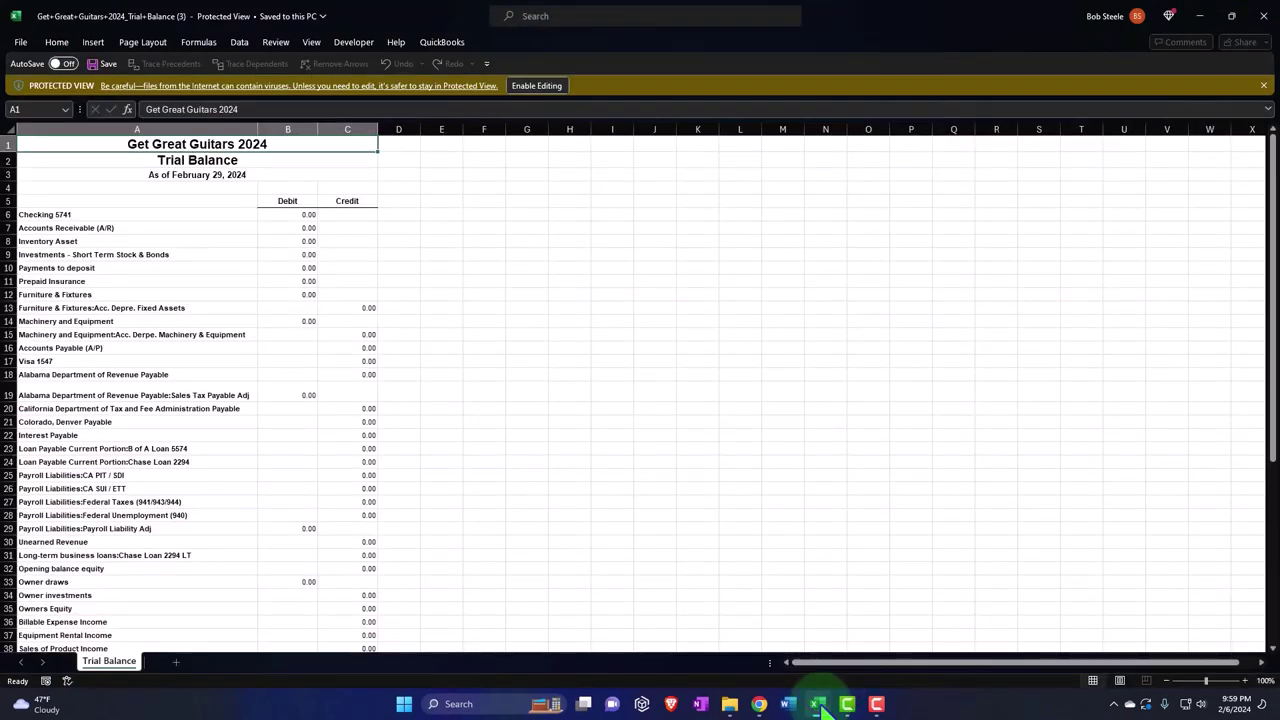
{"action": "left_click", "coordinate": [537, 86]}
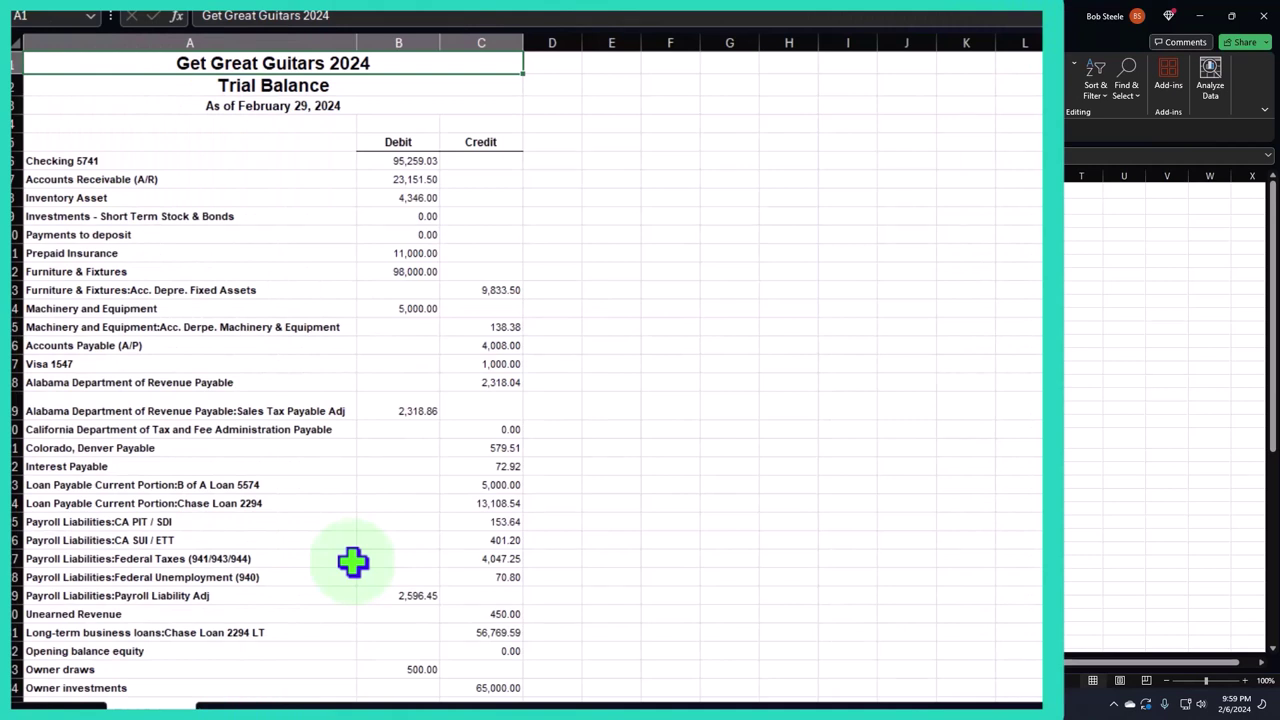
{"action": "right_click", "coordinate": [180, 705]}
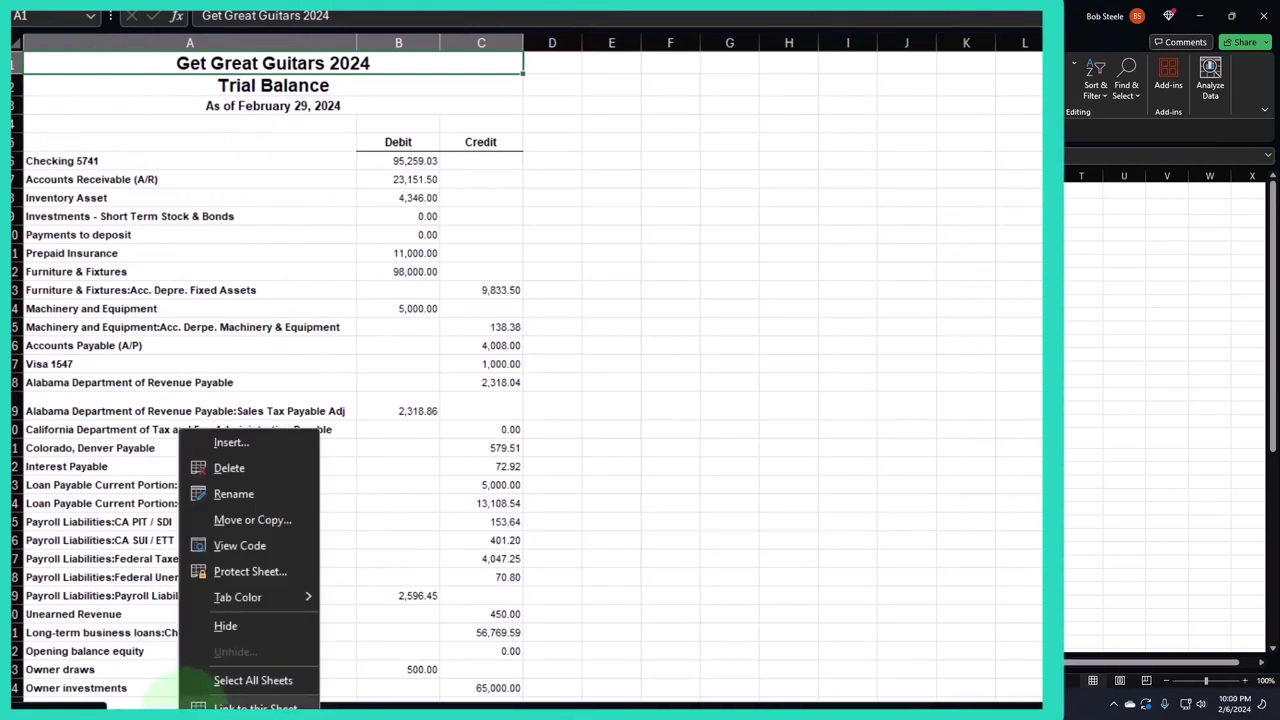
Move the Trial Balance sheet into the Budget.xlsx workbook.
{"action": "left_click", "coordinate": [252, 520]}
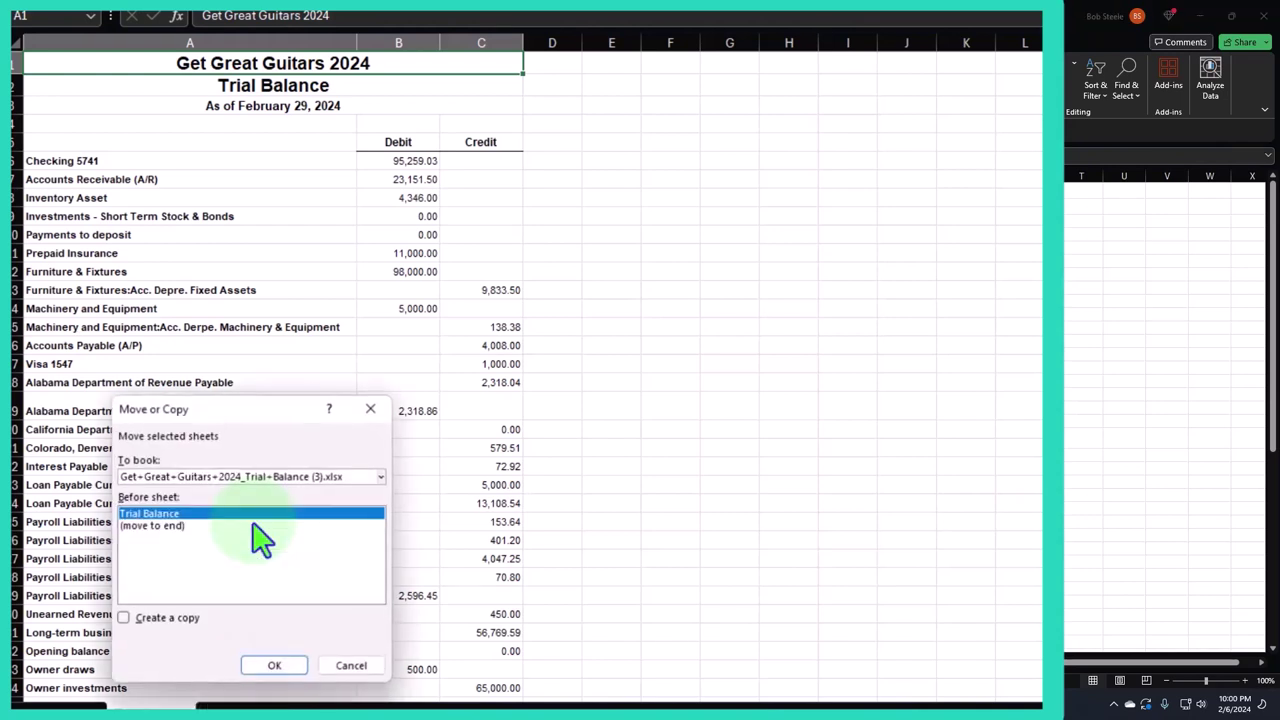
{"action": "left_click_drag", "start_coordinate": [258, 418], "coordinate": [764, 216]}
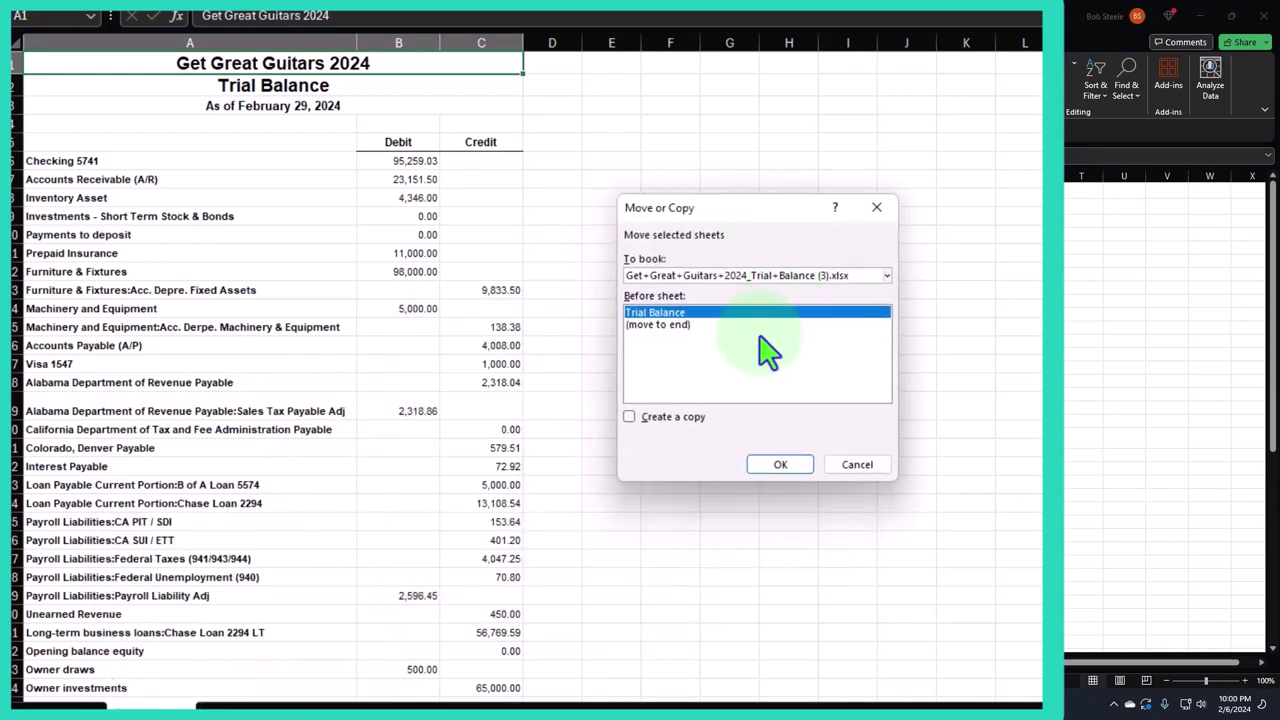
{"action": "left_click", "coordinate": [744, 275]}
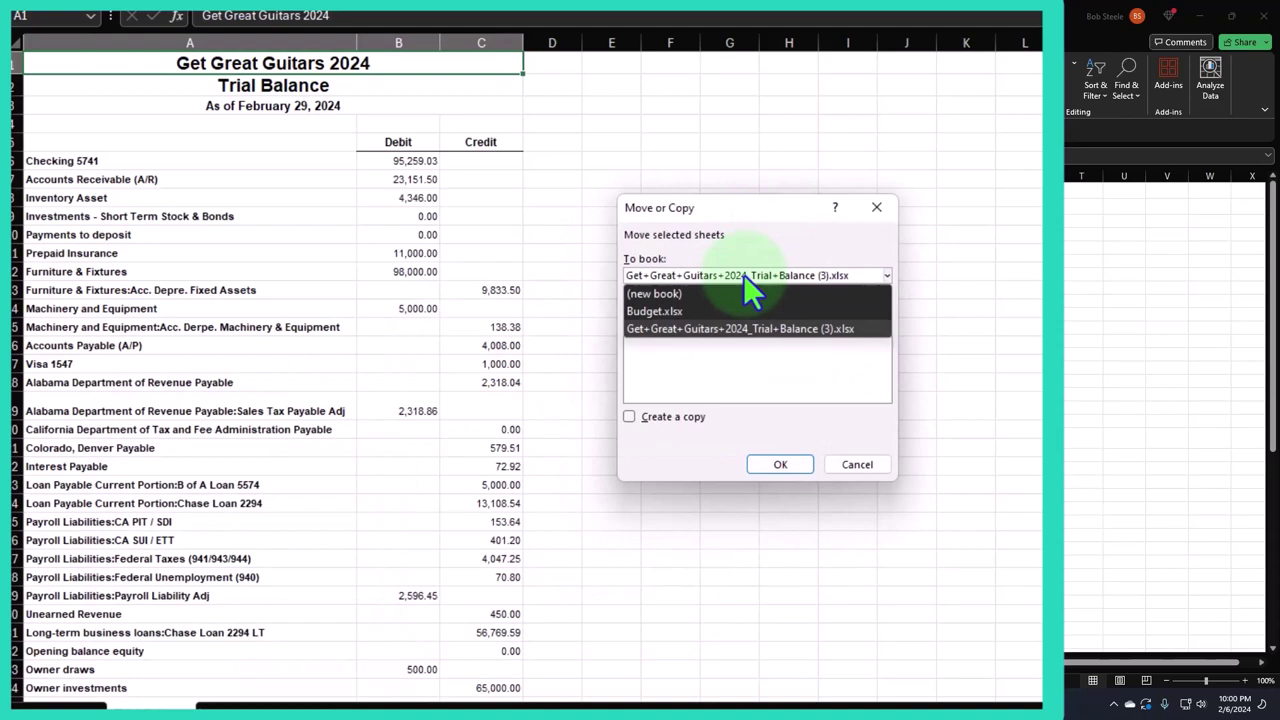
{"action": "left_click", "coordinate": [646, 313]}
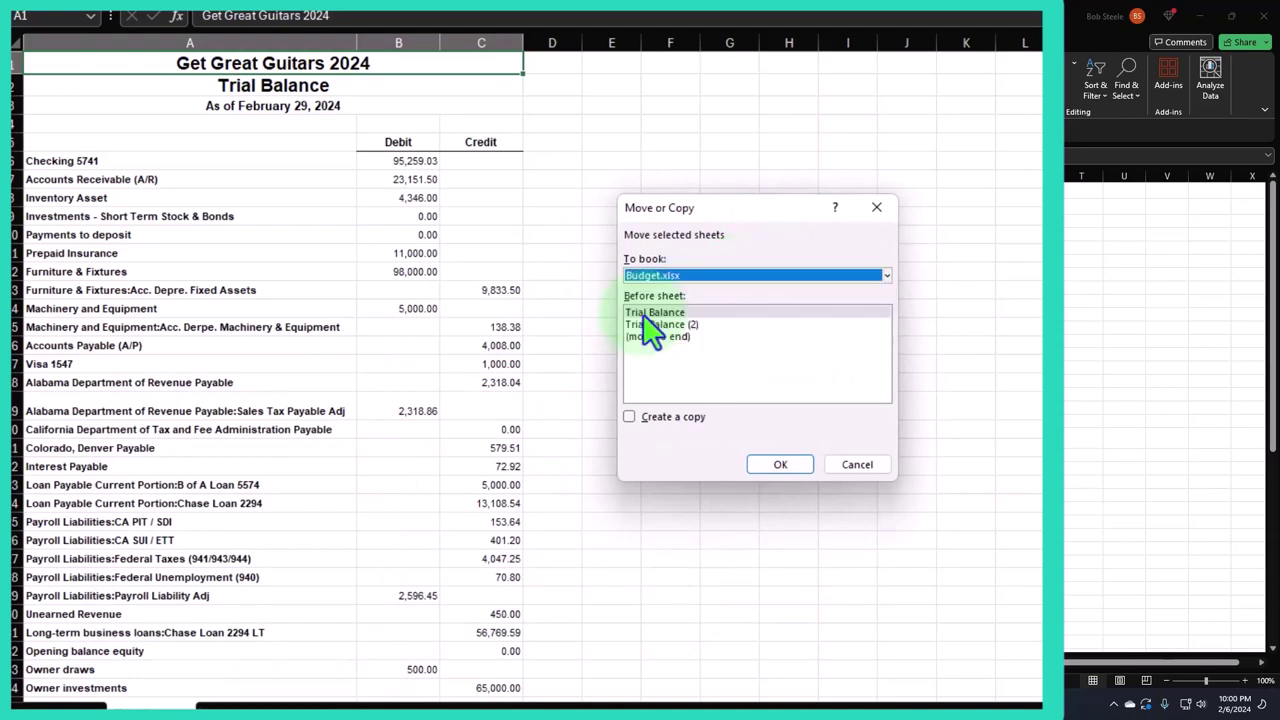
{"action": "left_click", "coordinate": [760, 464]}
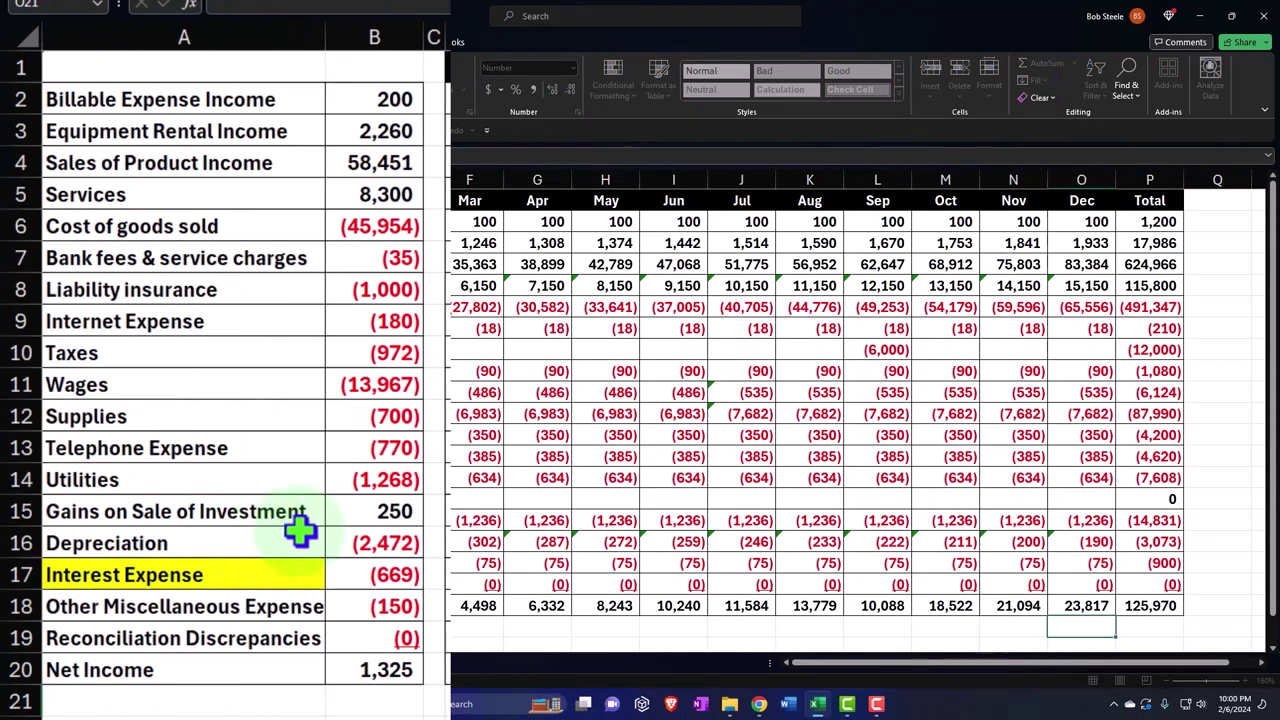
Rename the P&L sheet to 'P&L WS' and the trial balance sheet to 'BS 1'.
{"action": "left_click", "coordinate": [155, 662]}
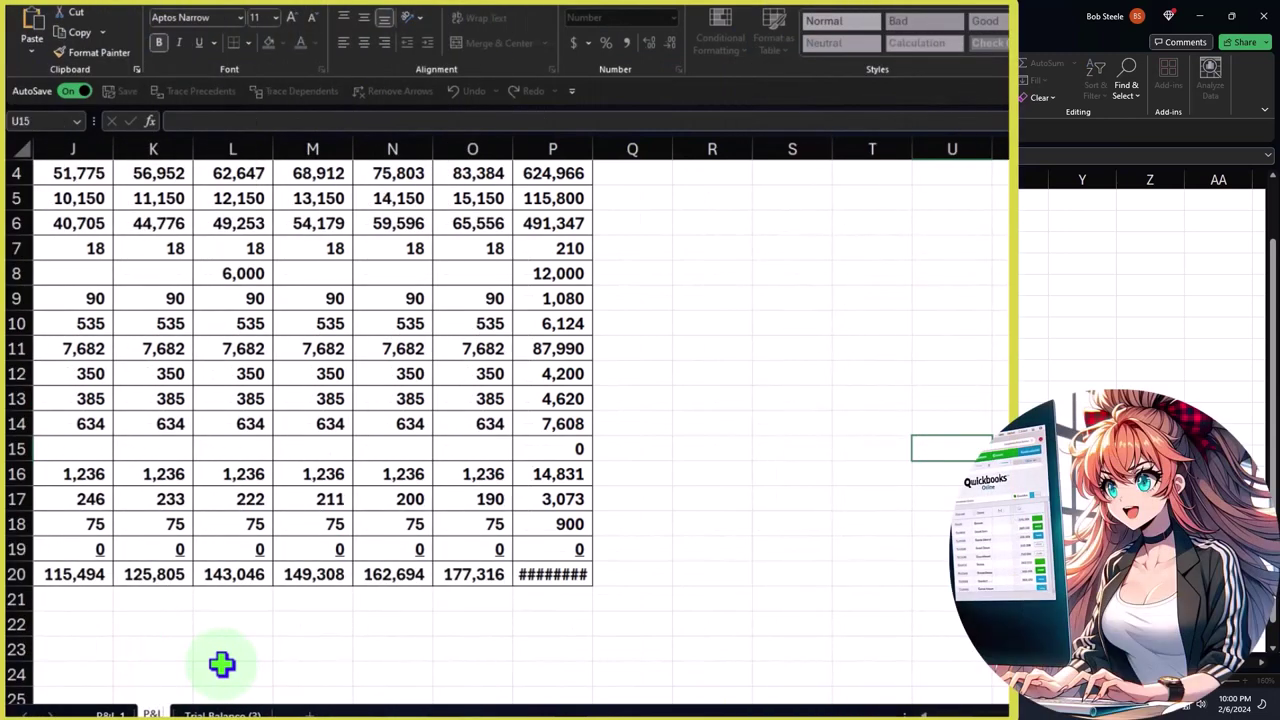
{"action": "type", "text": "WS"}
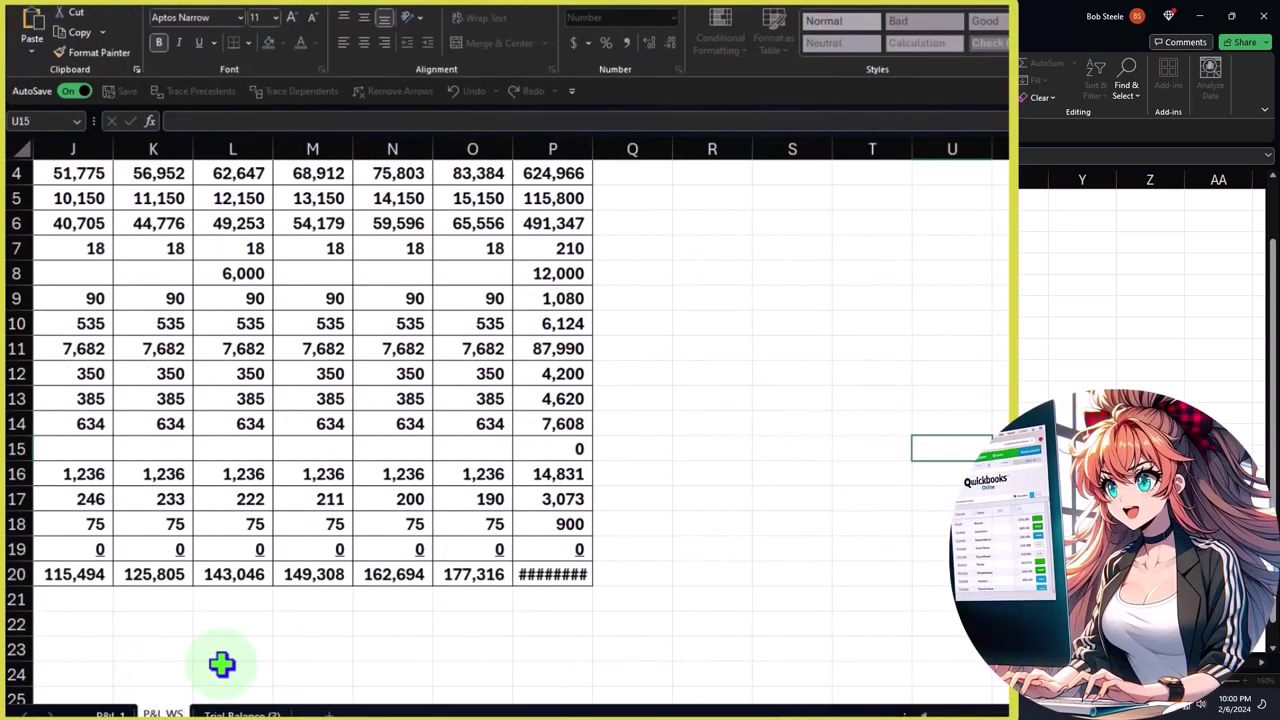
{"action": "left_click", "coordinate": [222, 664]}
{"action": "left_click", "coordinate": [241, 714]}
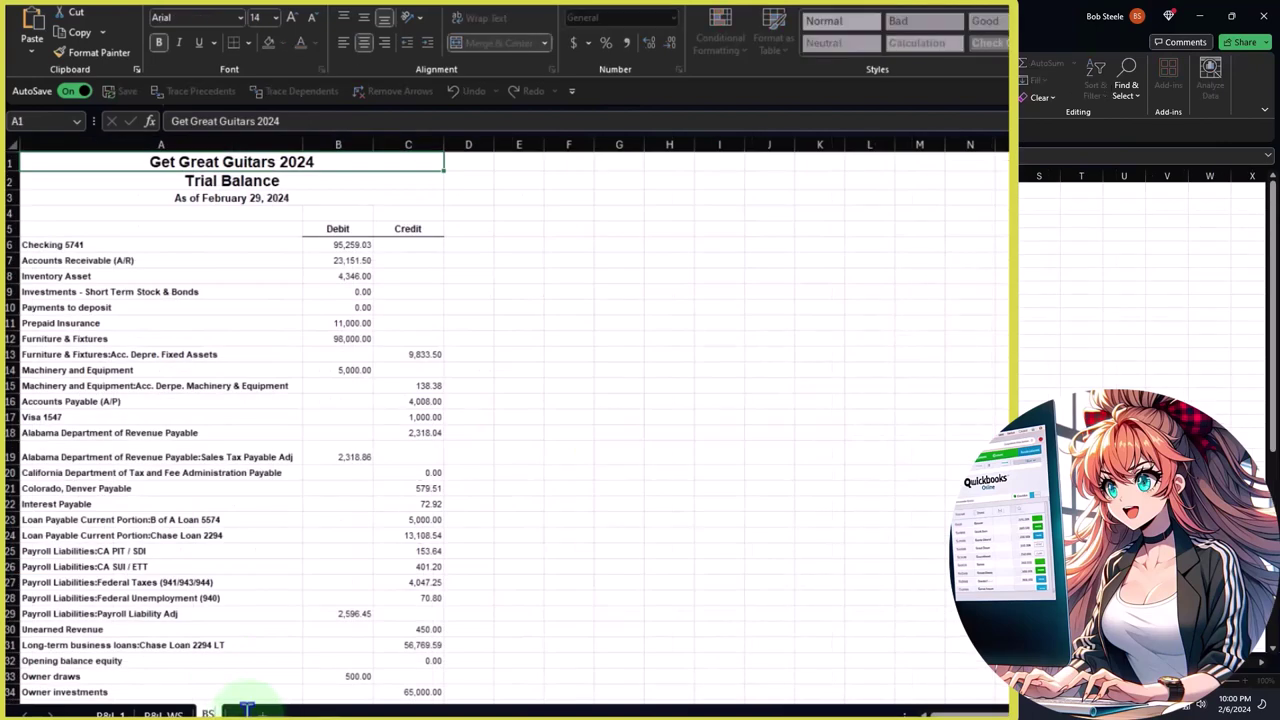
{"action": "left_click", "coordinate": [333, 521]}
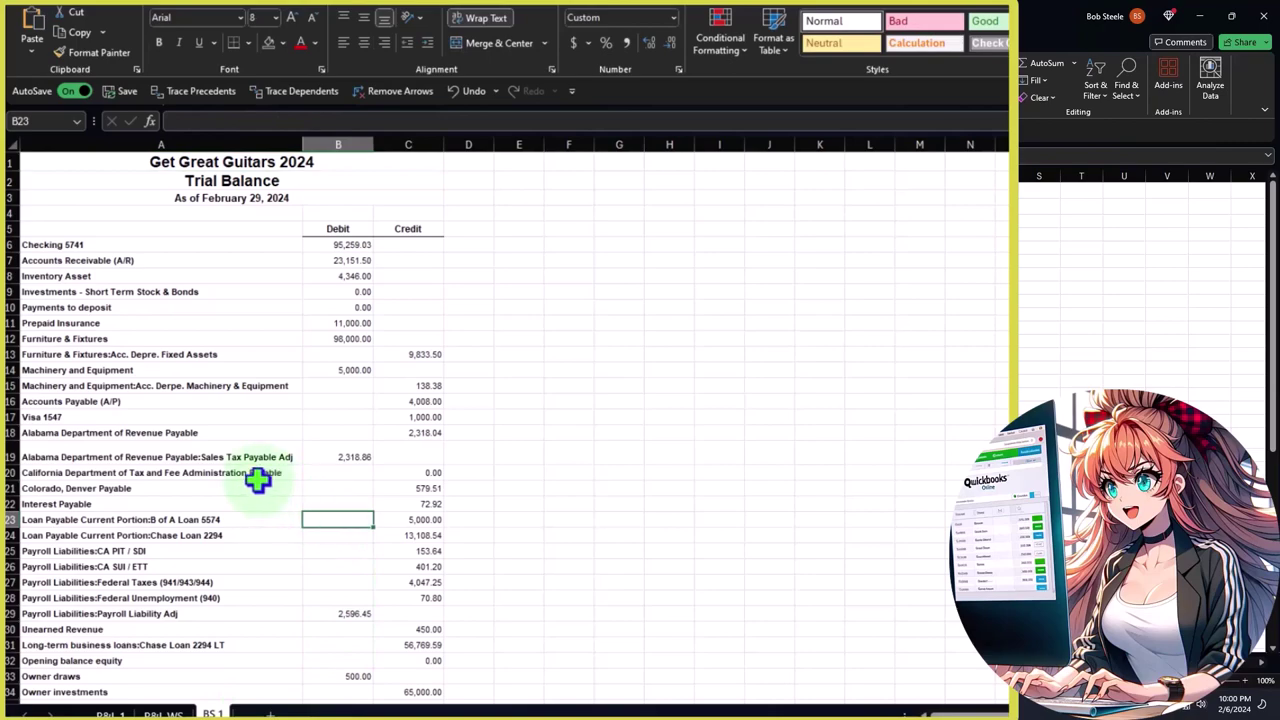
{"action": "scroll", "coordinate": [249, 481], "scroll_direction": "up", "scroll_amount": 2, "text": "ctrl"}
{"action": "scroll", "coordinate": [250, 480], "scroll_direction": "up", "scroll_amount": 2, "text": "ctrl"}
{"action": "scroll", "coordinate": [245, 485], "scroll_direction": "up", "scroll_amount": 3}
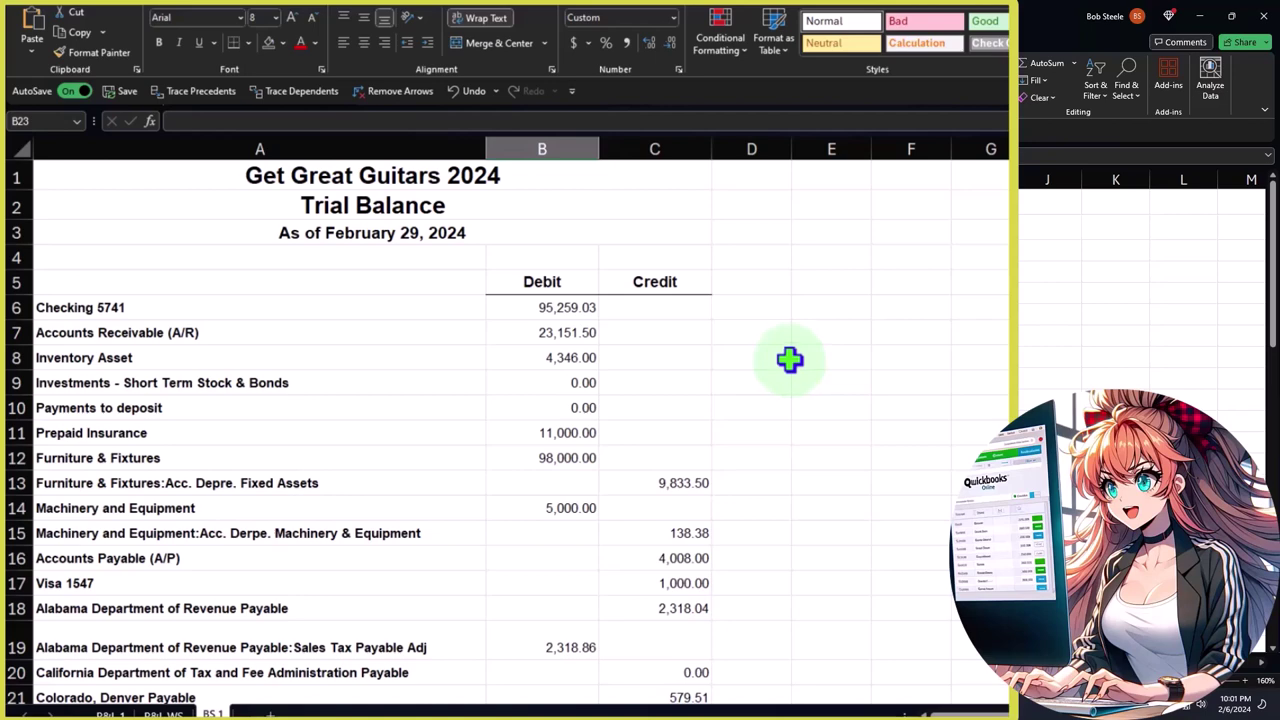
{"action": "left_click", "coordinate": [910, 307]}
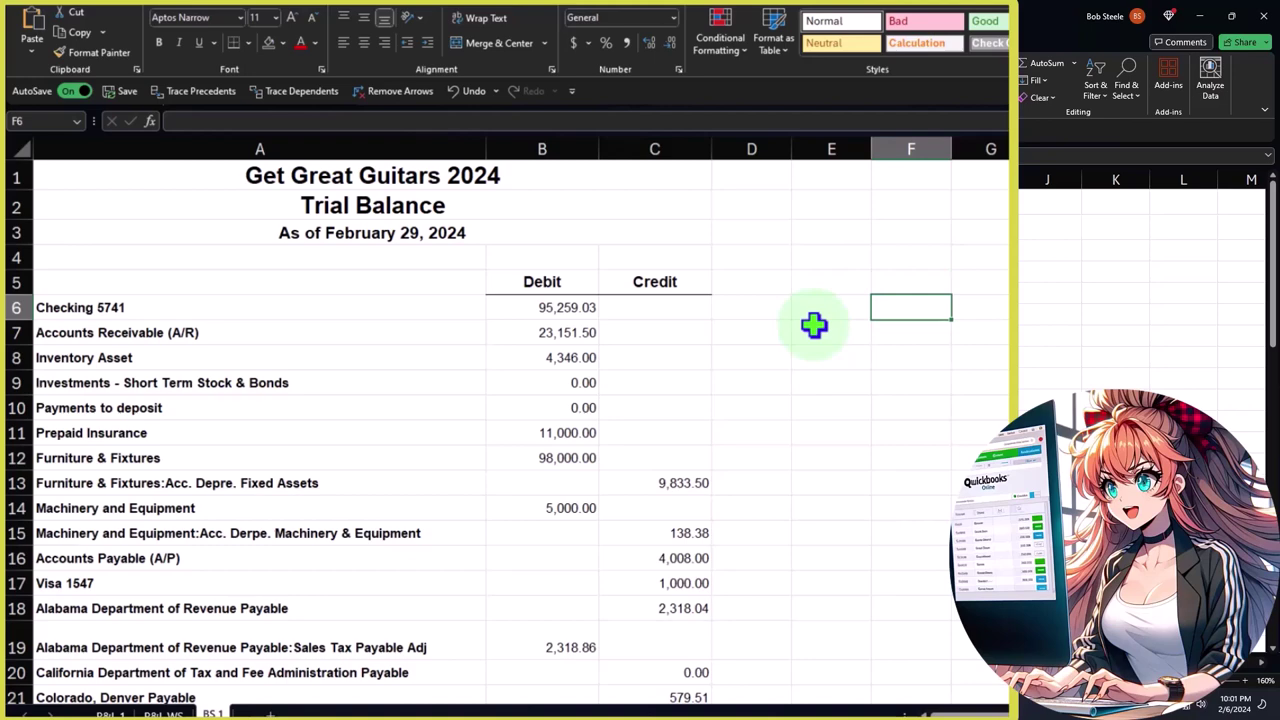
Apply F6's plain formatting sheet-wide, then Currency with no symbol, 0 decimals, red negatives, and bold.
{"action": "left_click", "coordinate": [71, 51]}
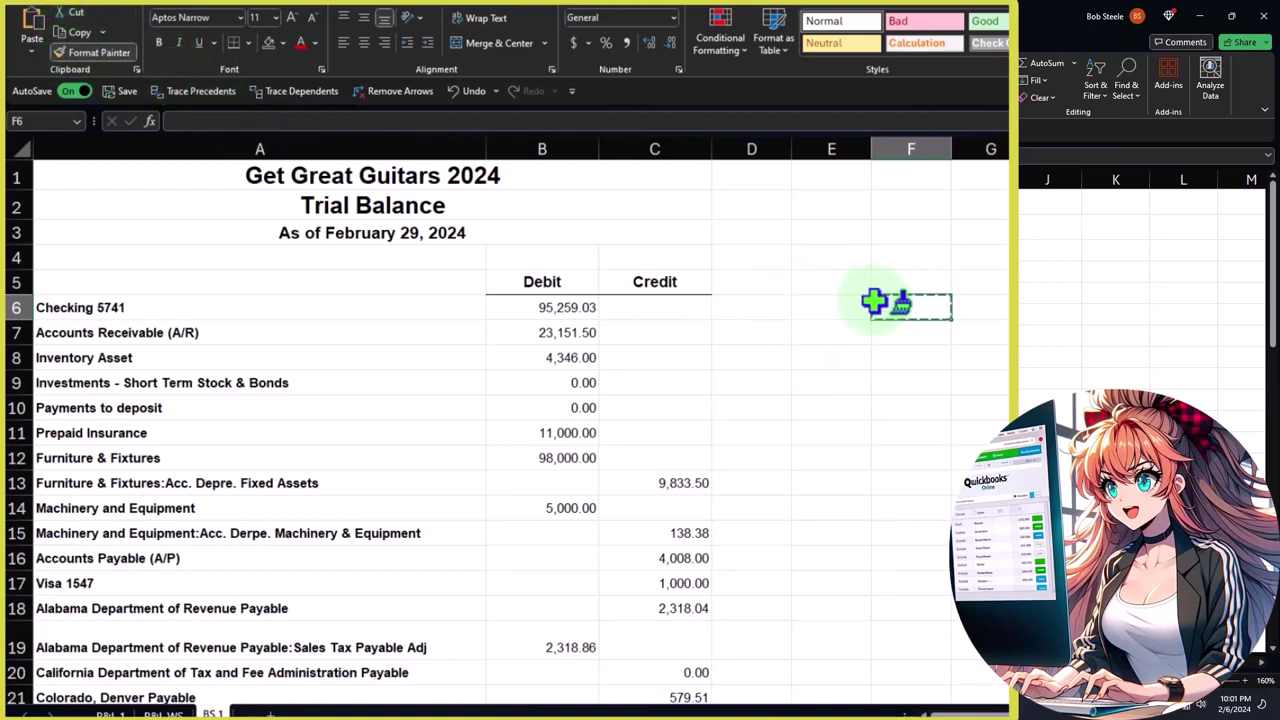
{"action": "left_click", "coordinate": [16, 149]}
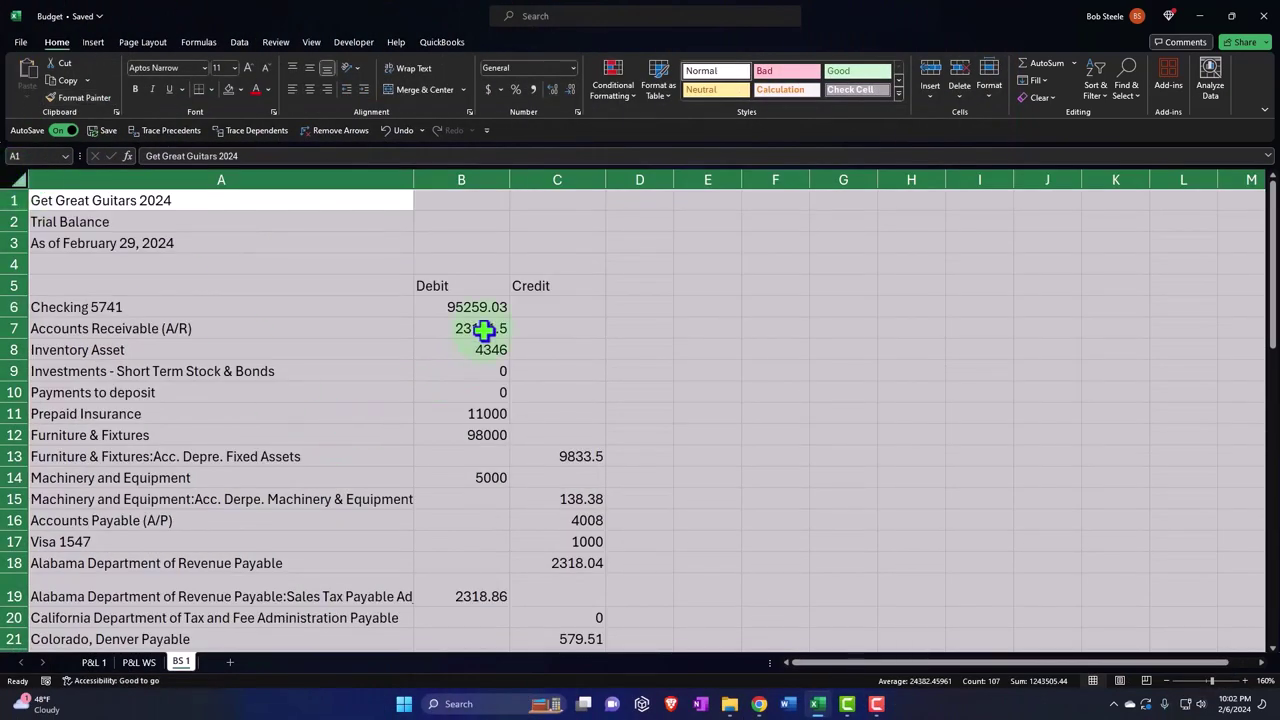
{"action": "right_click", "coordinate": [482, 303]}
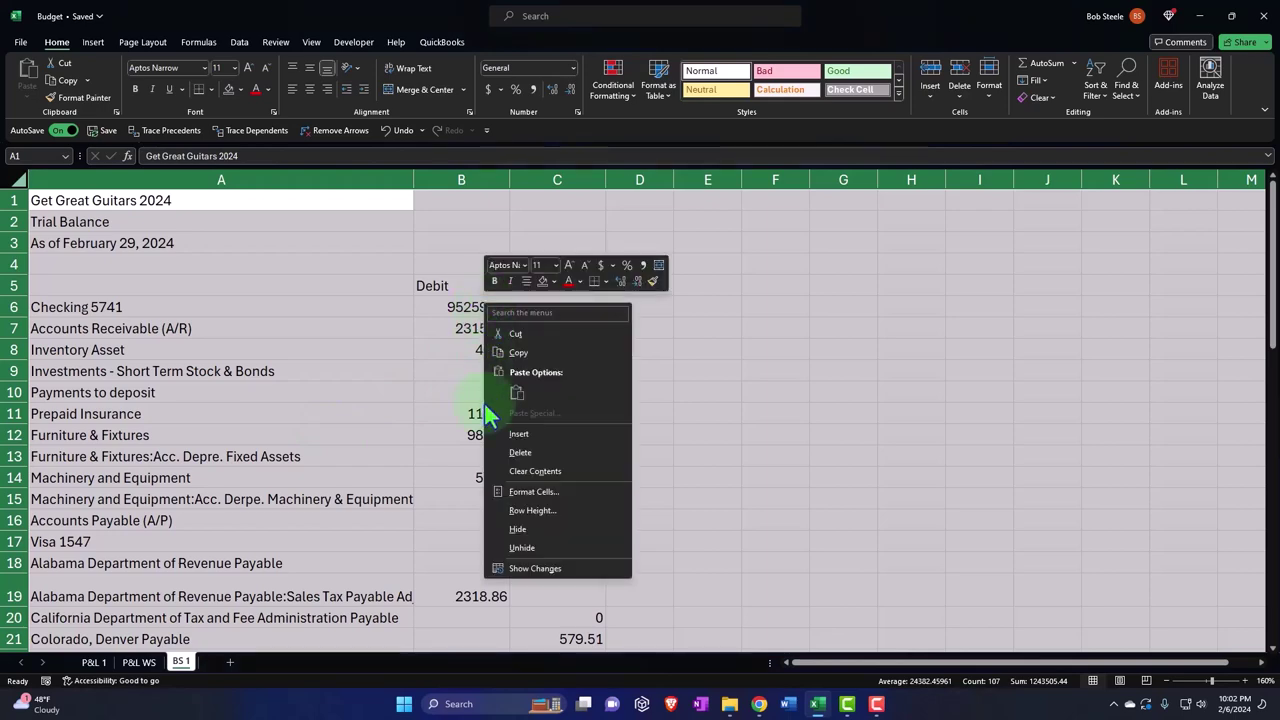
{"action": "left_click", "coordinate": [643, 535]}
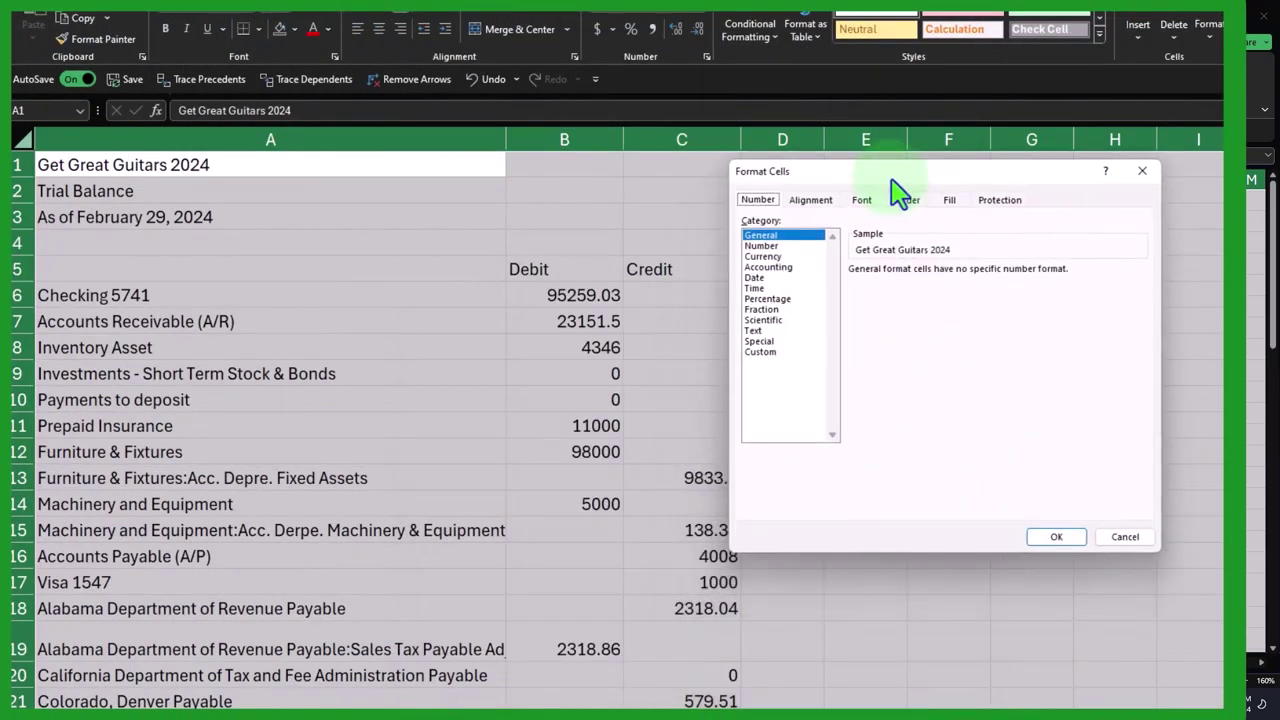
{"action": "left_click", "coordinate": [780, 257]}
{"action": "left_click", "coordinate": [876, 354]}
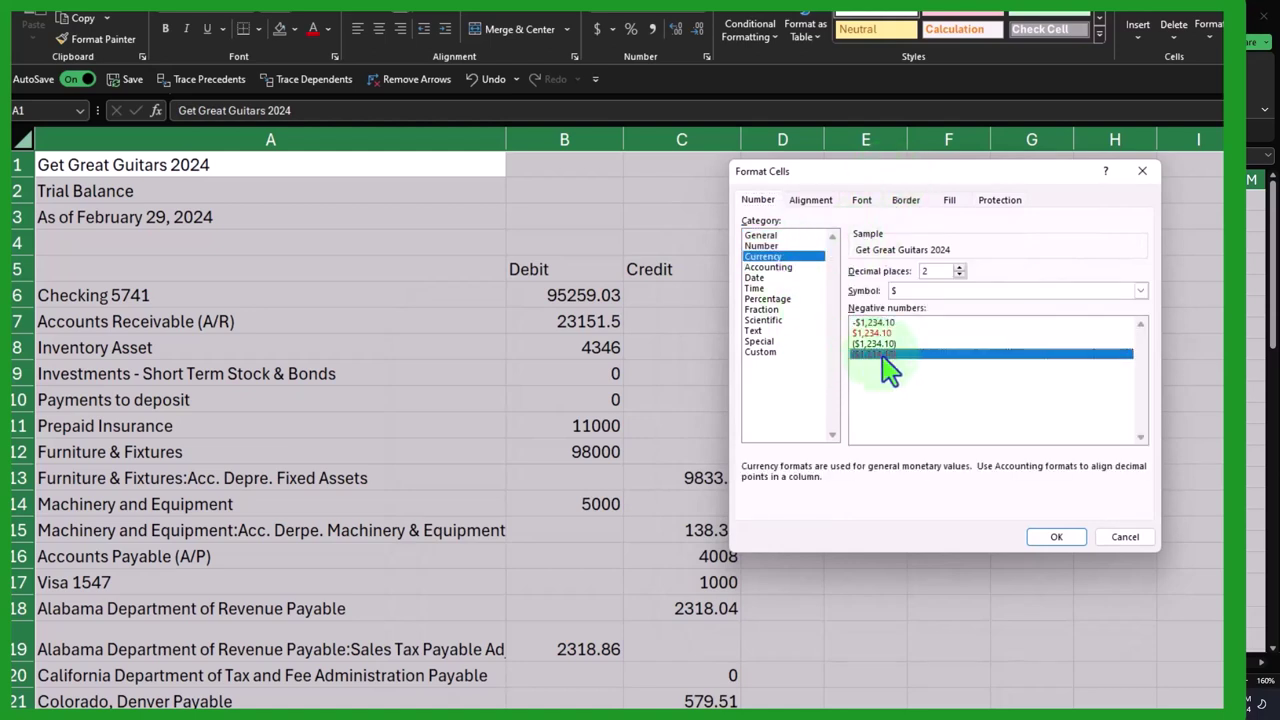
{"action": "left_click", "coordinate": [954, 291]}
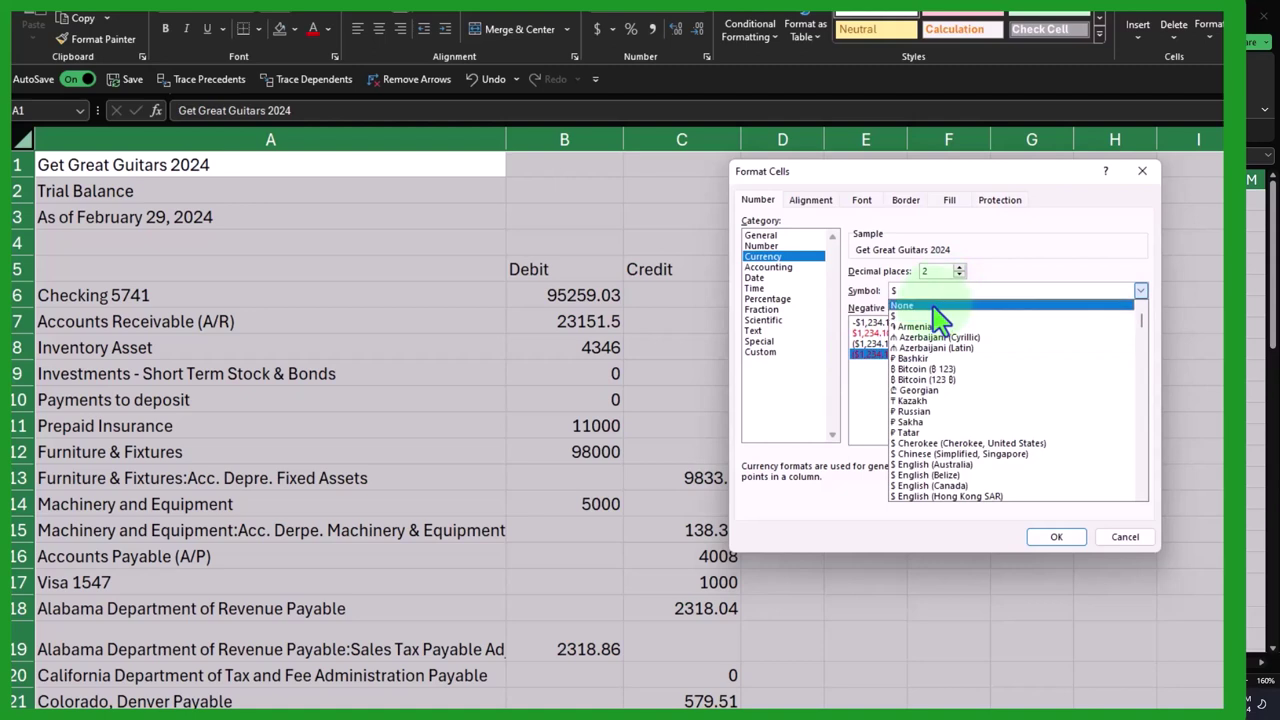
{"action": "left_click", "coordinate": [933, 306]}
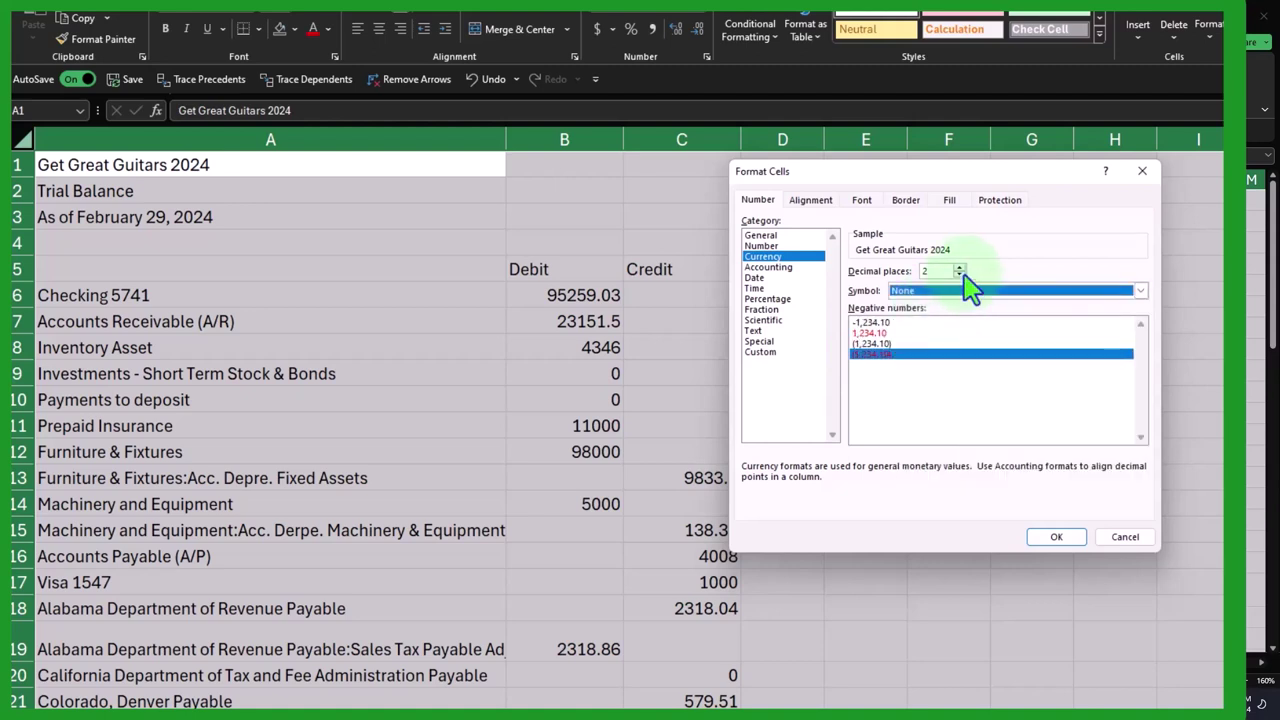
{"action": "left_click", "coordinate": [960, 275]}
{"action": "left_click", "coordinate": [960, 275]}
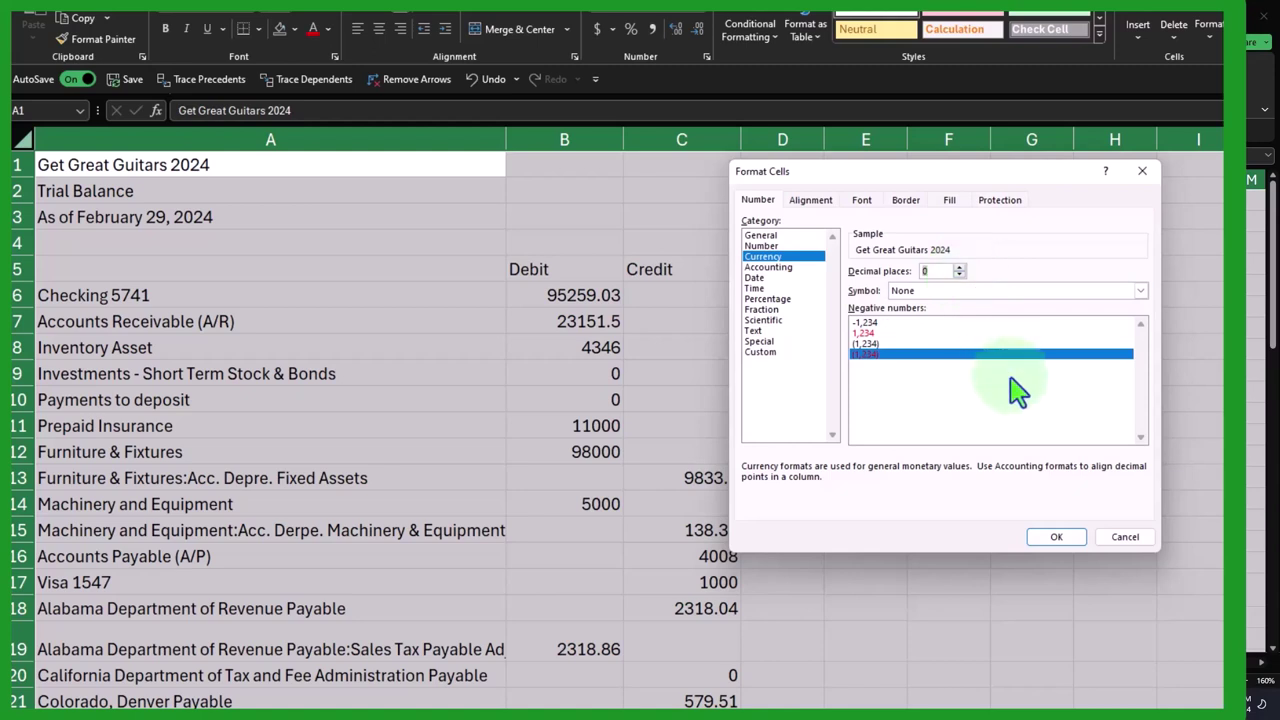
{"action": "left_click", "coordinate": [1057, 538]}
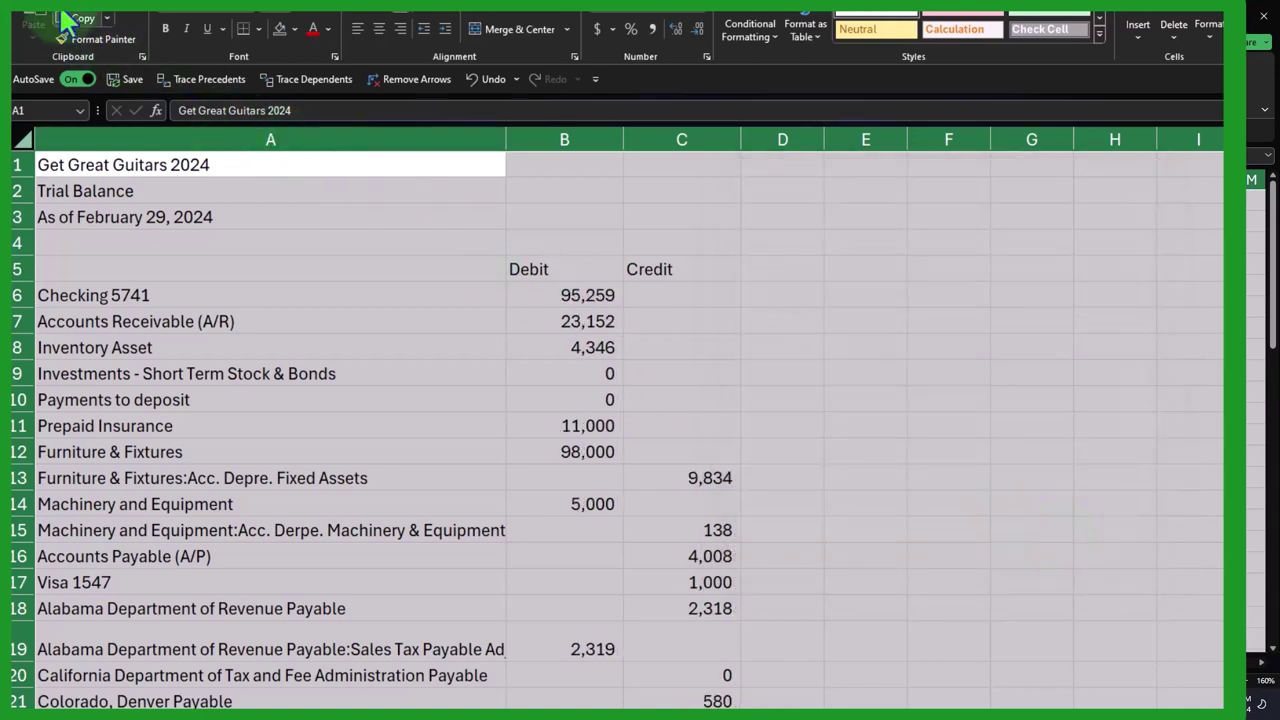
{"action": "left_click", "coordinate": [165, 28]}
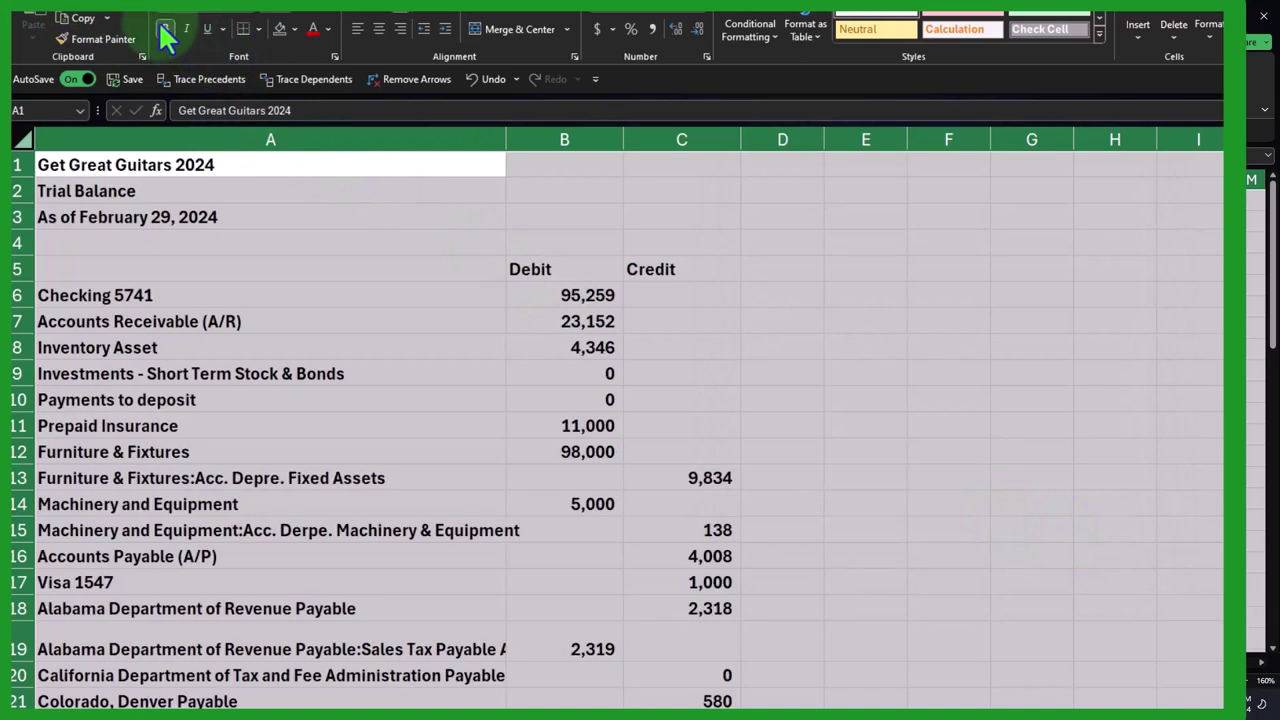
{"action": "left_click", "coordinate": [273, 367]}
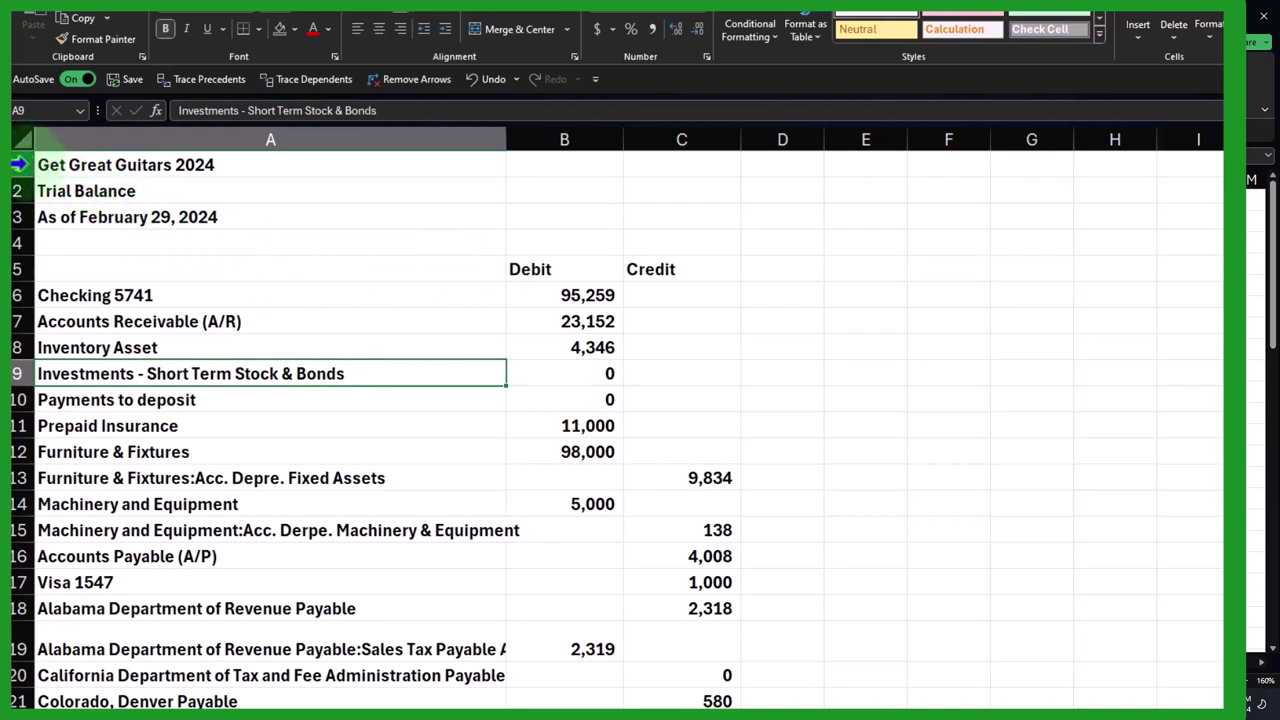
Delete title and header rows 1 to 5 from the BS 1 sheet.
{"action": "left_click", "coordinate": [18, 164]}
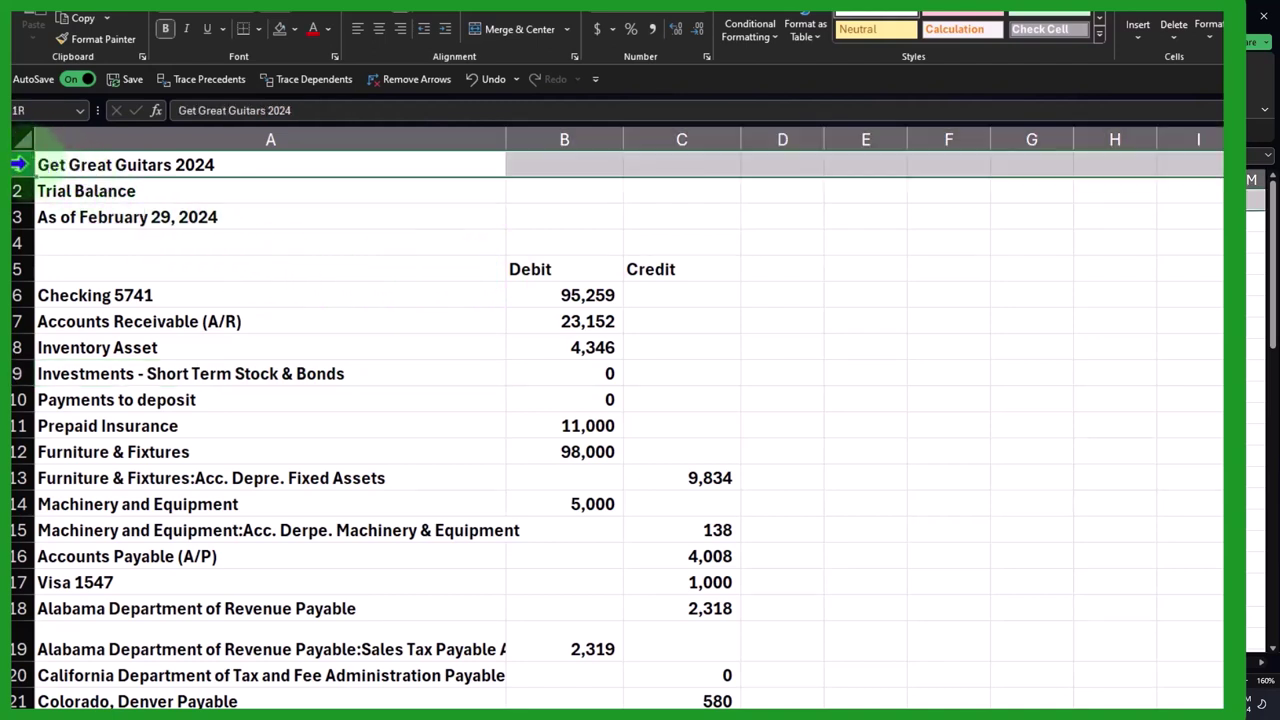
{"action": "left_click_drag", "start_coordinate": [18, 164], "coordinate": [20, 265]}
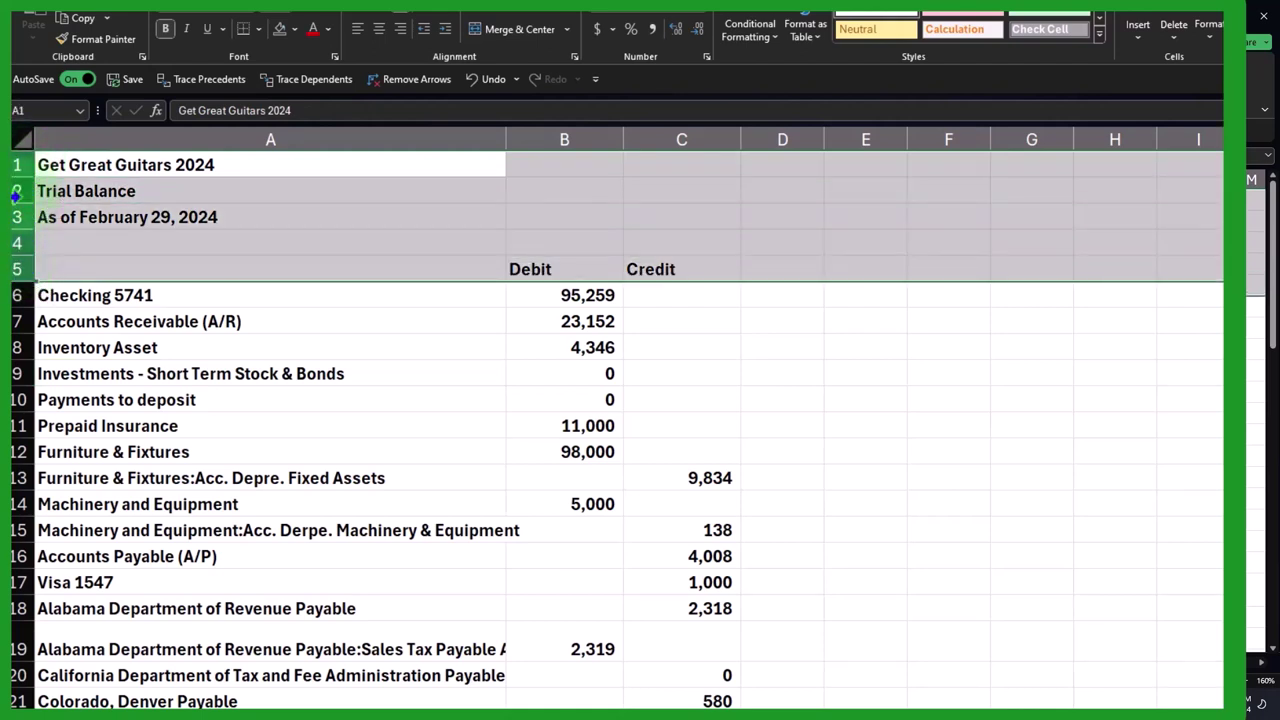
{"action": "right_click", "coordinate": [312, 200]}
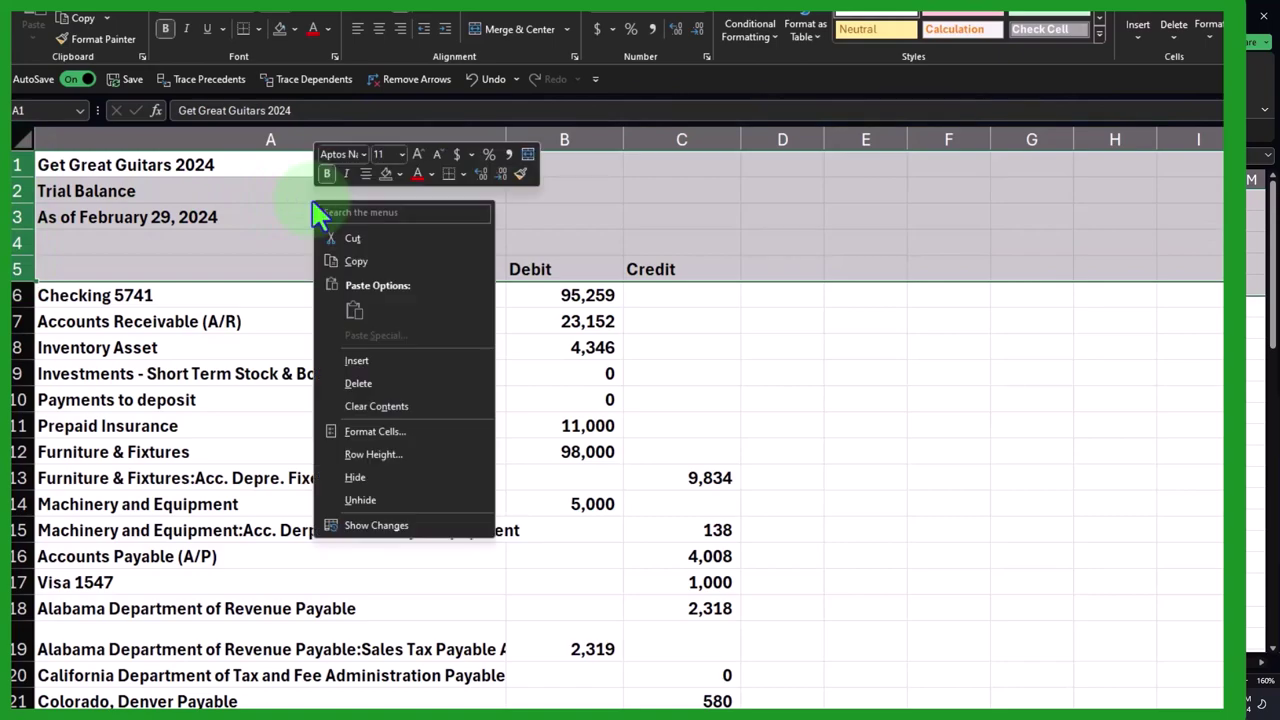
{"action": "left_click", "coordinate": [378, 387]}
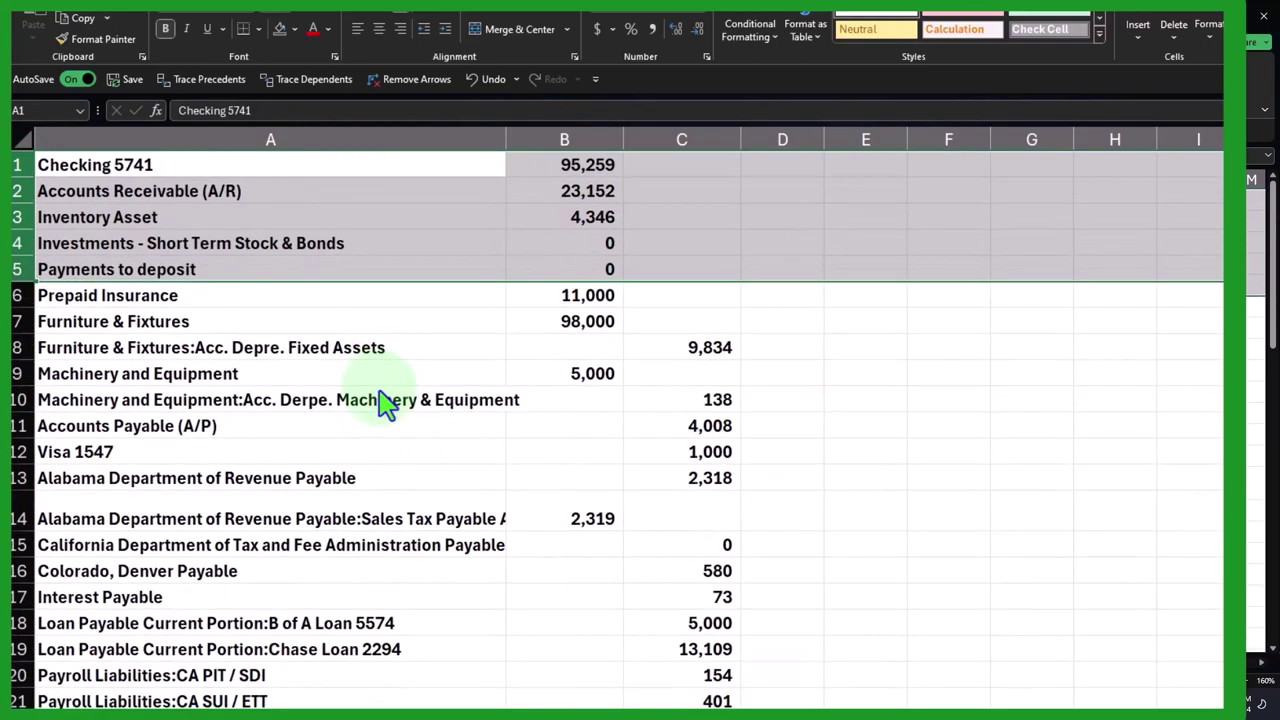
{"action": "left_click", "coordinate": [543, 372]}
Delete rows 50 to 56 holding the TOTAL line and report-date footer.
{"action": "scroll", "coordinate": [543, 377], "scroll_direction": "down", "scroll_amount": 7}
{"action": "scroll", "coordinate": [461, 401], "scroll_direction": "down", "scroll_amount": 6}
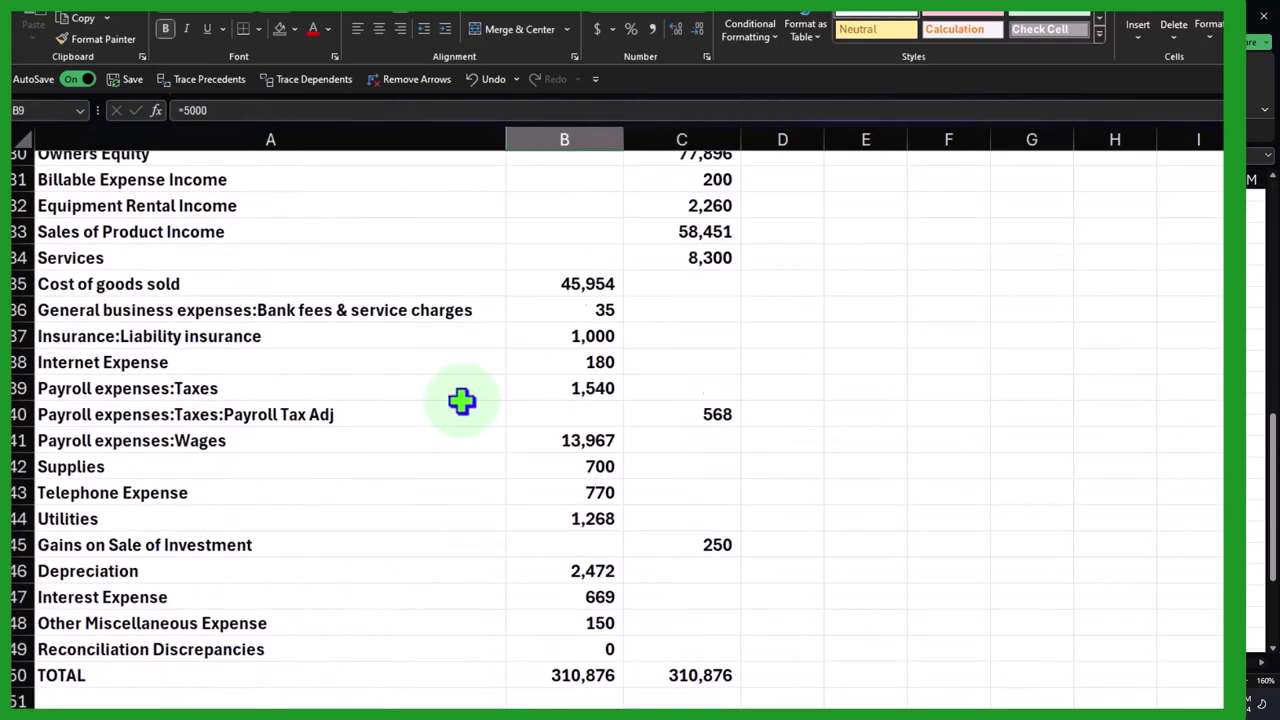
{"action": "double_click", "coordinate": [571, 438]}
{"action": "key", "text": "Return"}
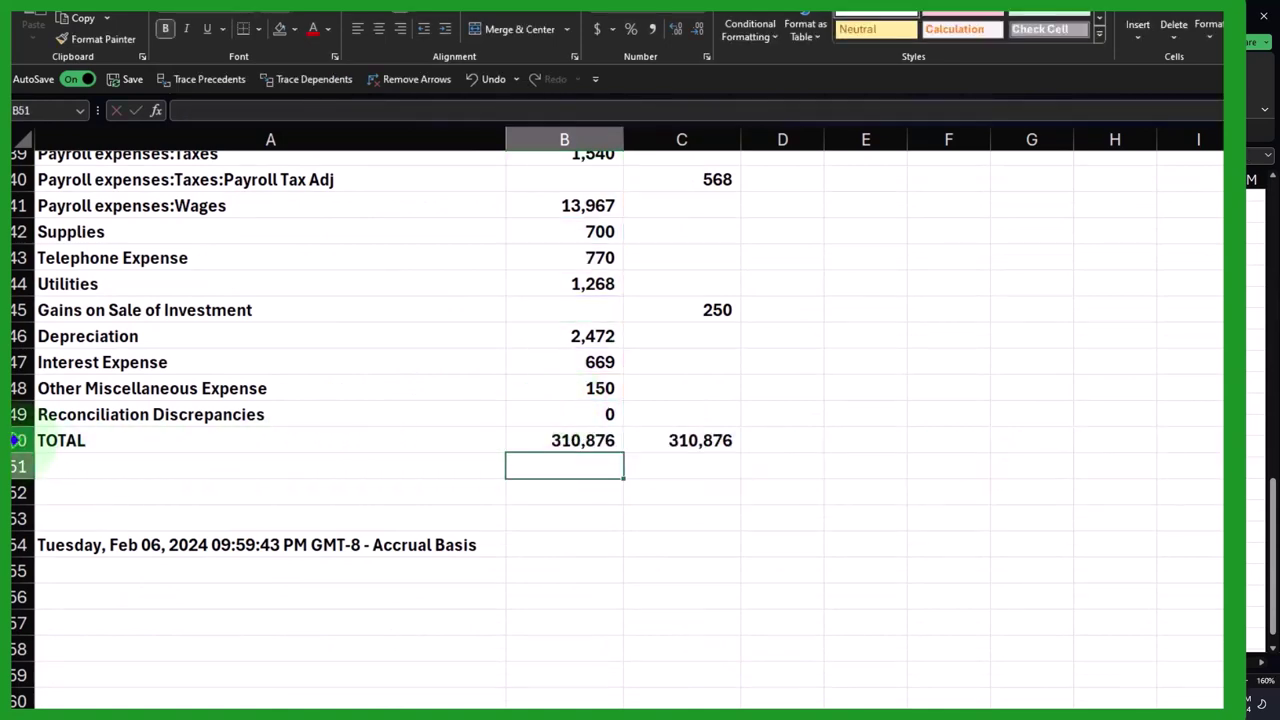
{"action": "left_click_drag", "start_coordinate": [15, 440], "coordinate": [44, 600]}
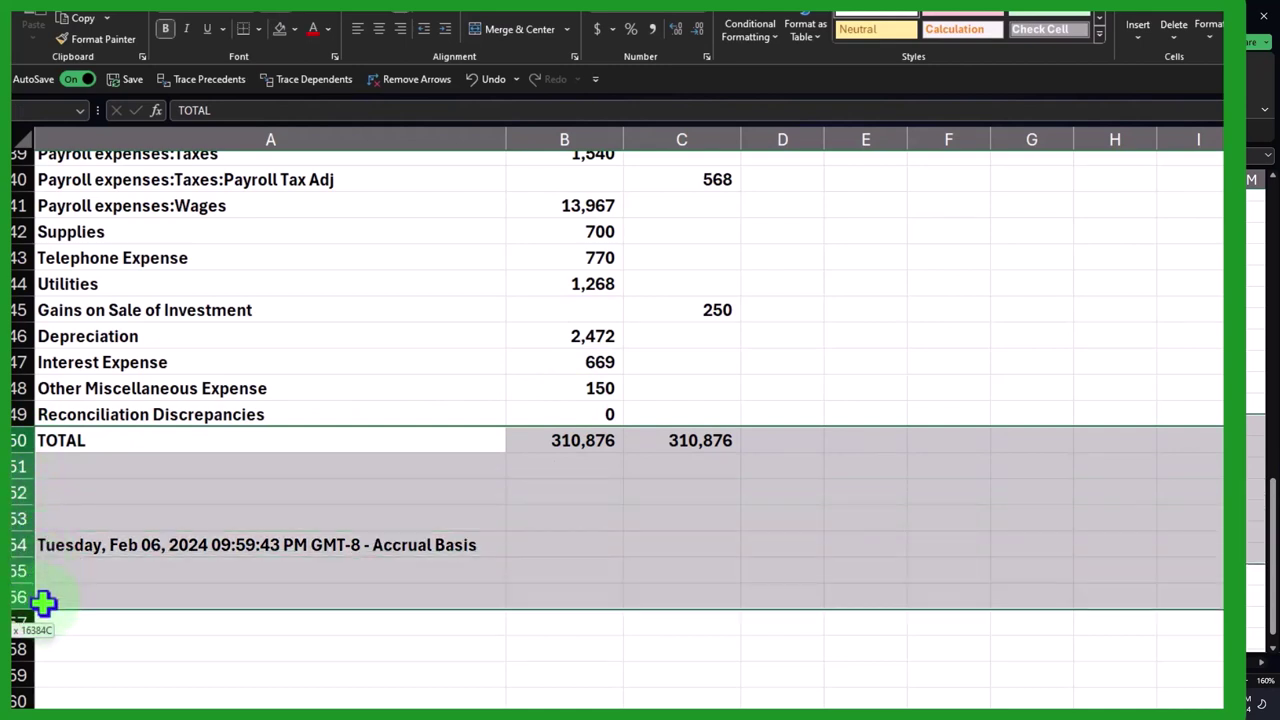
{"action": "right_click", "coordinate": [577, 530]}
{"action": "left_click", "coordinate": [600, 383]}
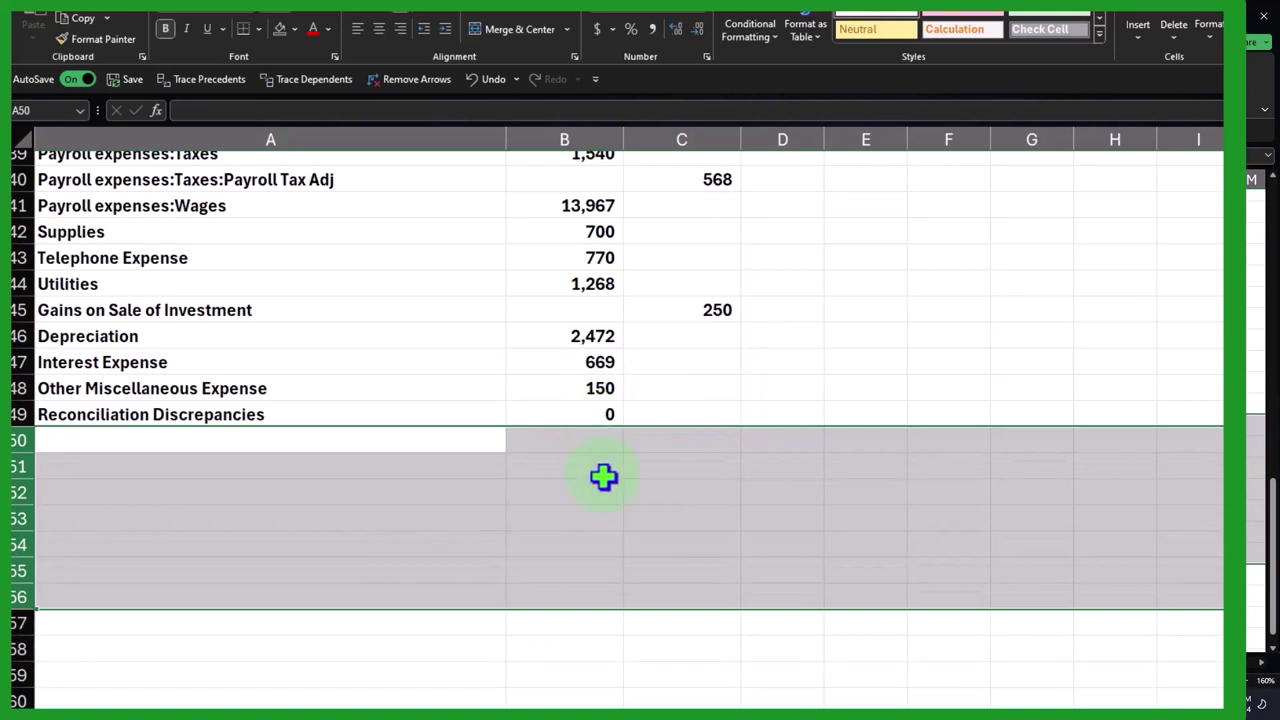
Select the credit amounts from C8 downward, then the entire Credit column C.
{"action": "scroll", "coordinate": [604, 477], "scroll_direction": "up", "scroll_amount": 13}
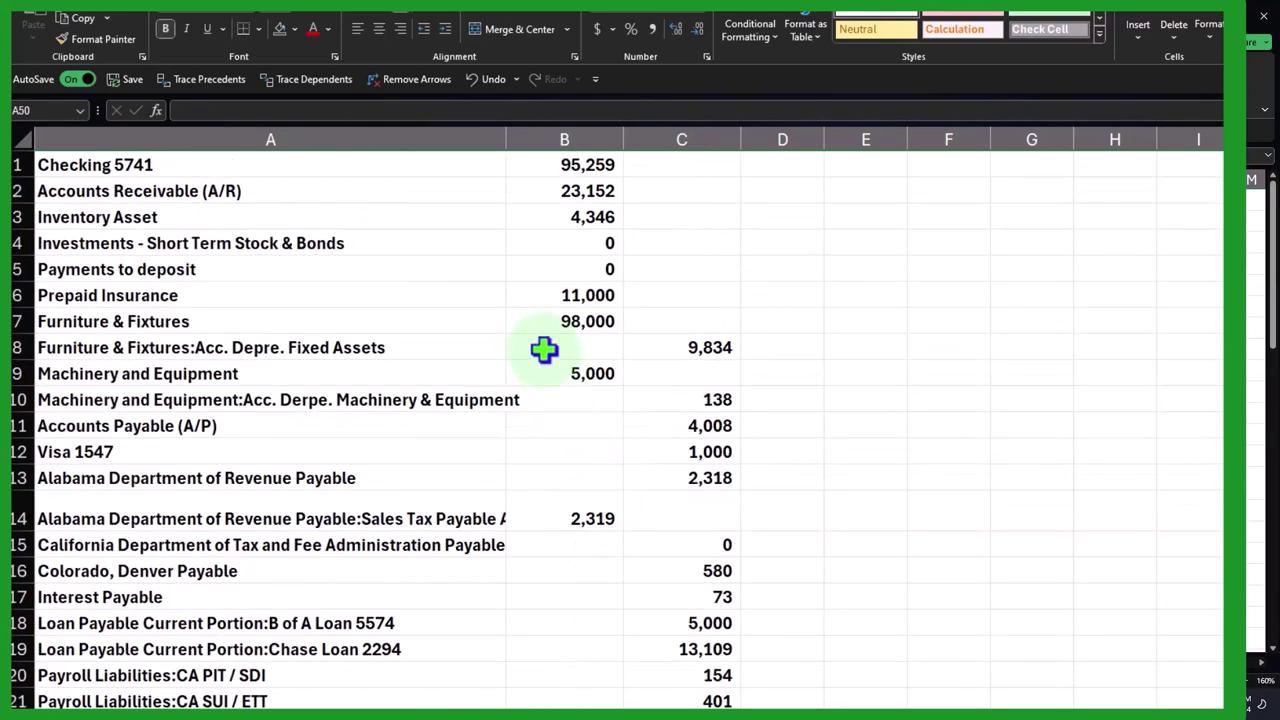
{"action": "left_click", "coordinate": [598, 349]}
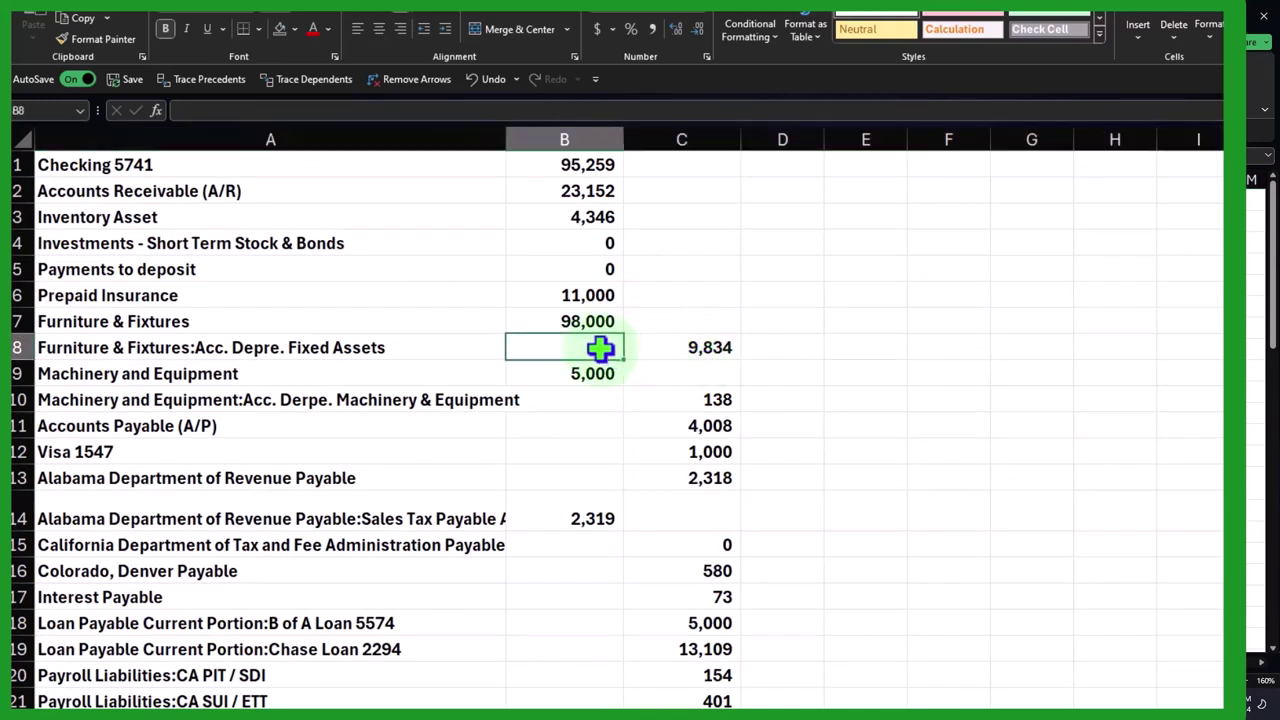
{"action": "left_click", "coordinate": [694, 348]}
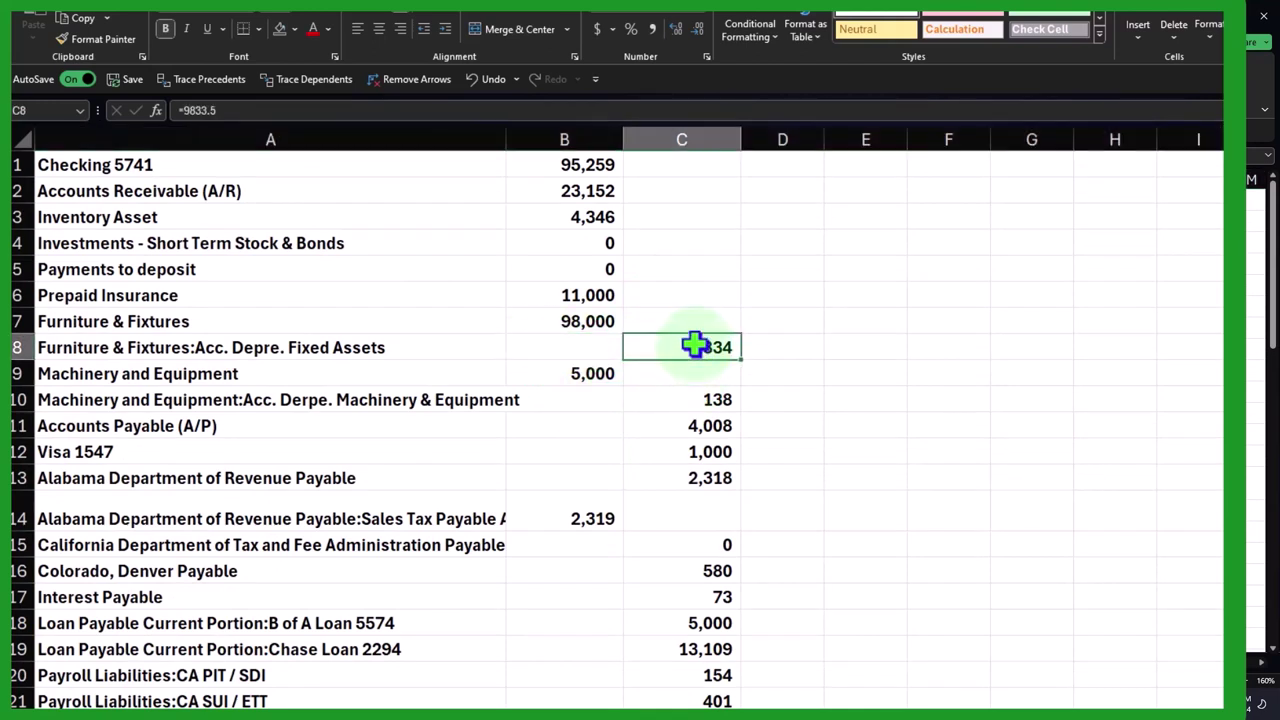
{"action": "left_click_drag", "start_coordinate": [694, 347], "coordinate": [741, 676]}
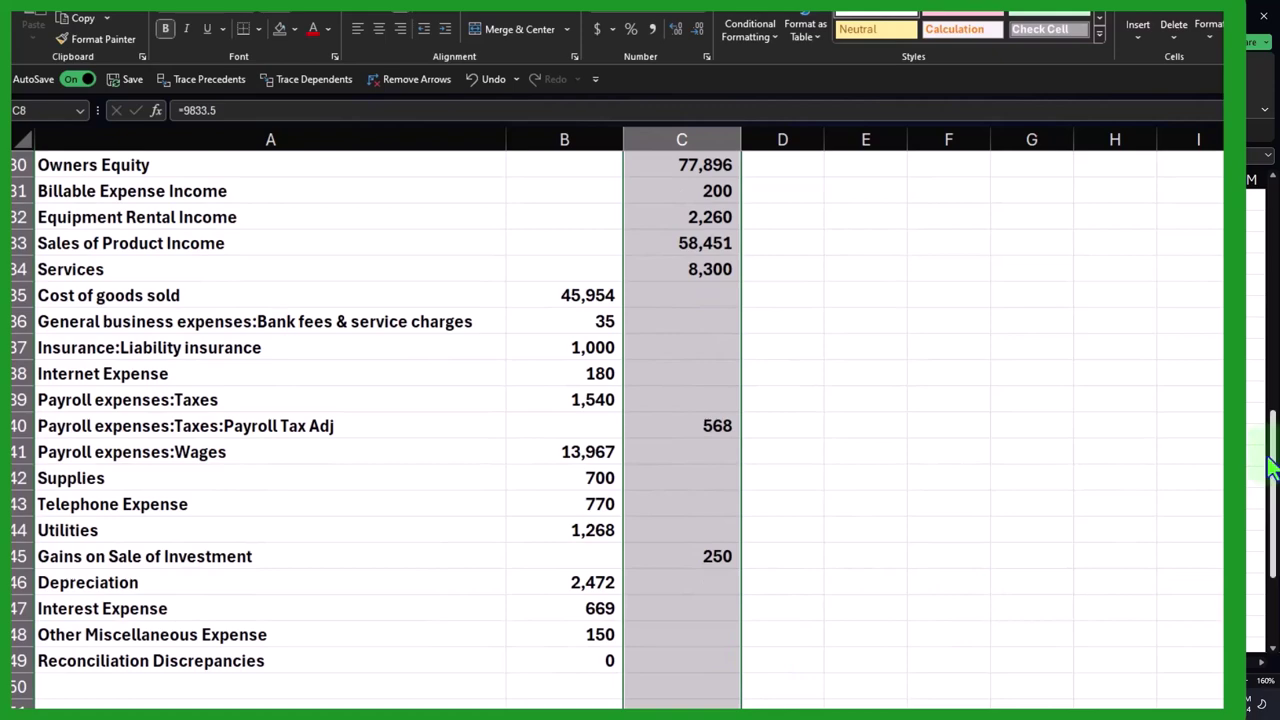
{"action": "left_click_drag", "start_coordinate": [1274, 434], "coordinate": [1247, 268]}
{"action": "scroll", "coordinate": [1247, 268], "scroll_direction": "up", "scroll_amount": 4}
{"action": "left_click", "coordinate": [702, 139]}
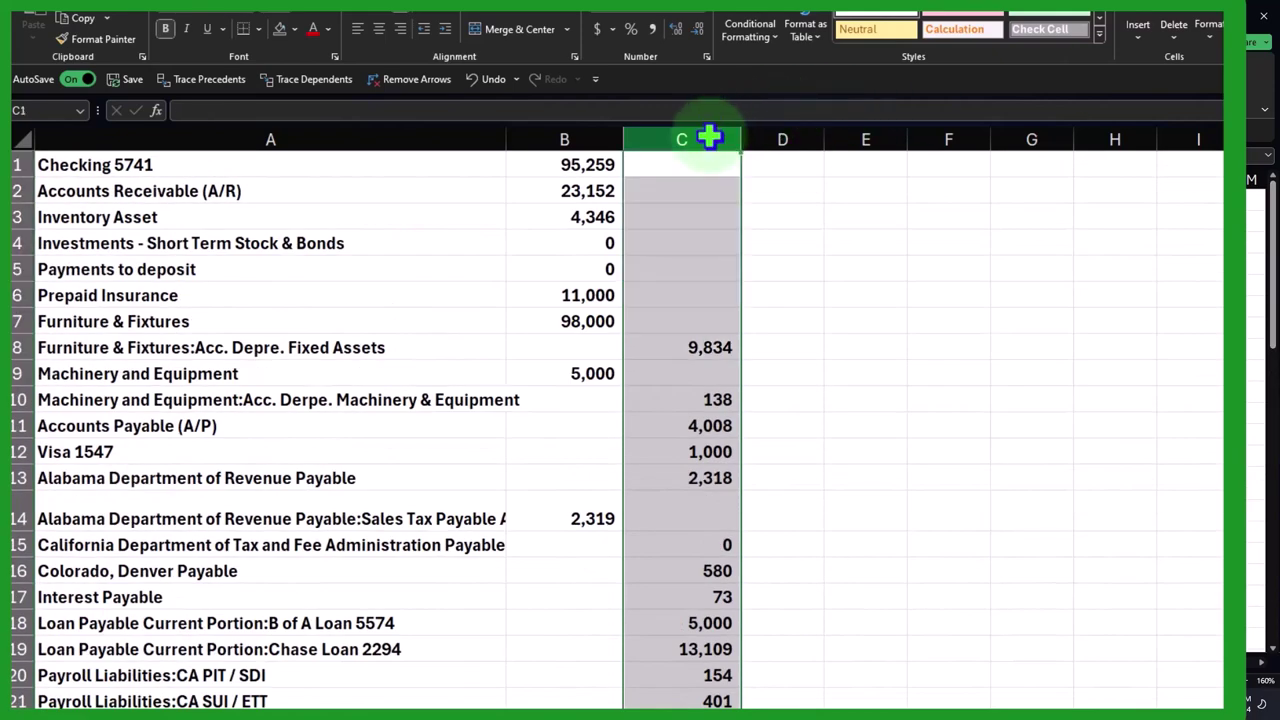
Copy column C and Paste Special with Subtract at F1 to get negated credits.
{"action": "right_click", "coordinate": [698, 209]}
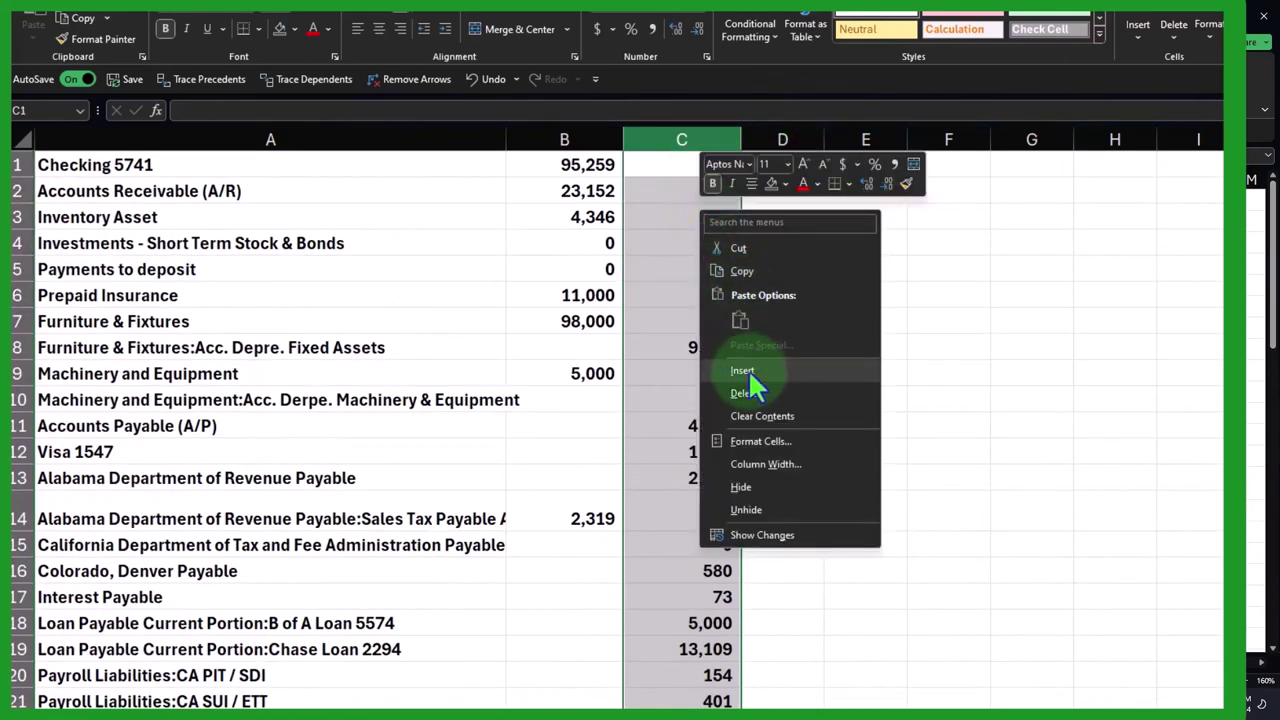
{"action": "left_click", "coordinate": [740, 270]}
{"action": "left_click", "coordinate": [944, 165]}
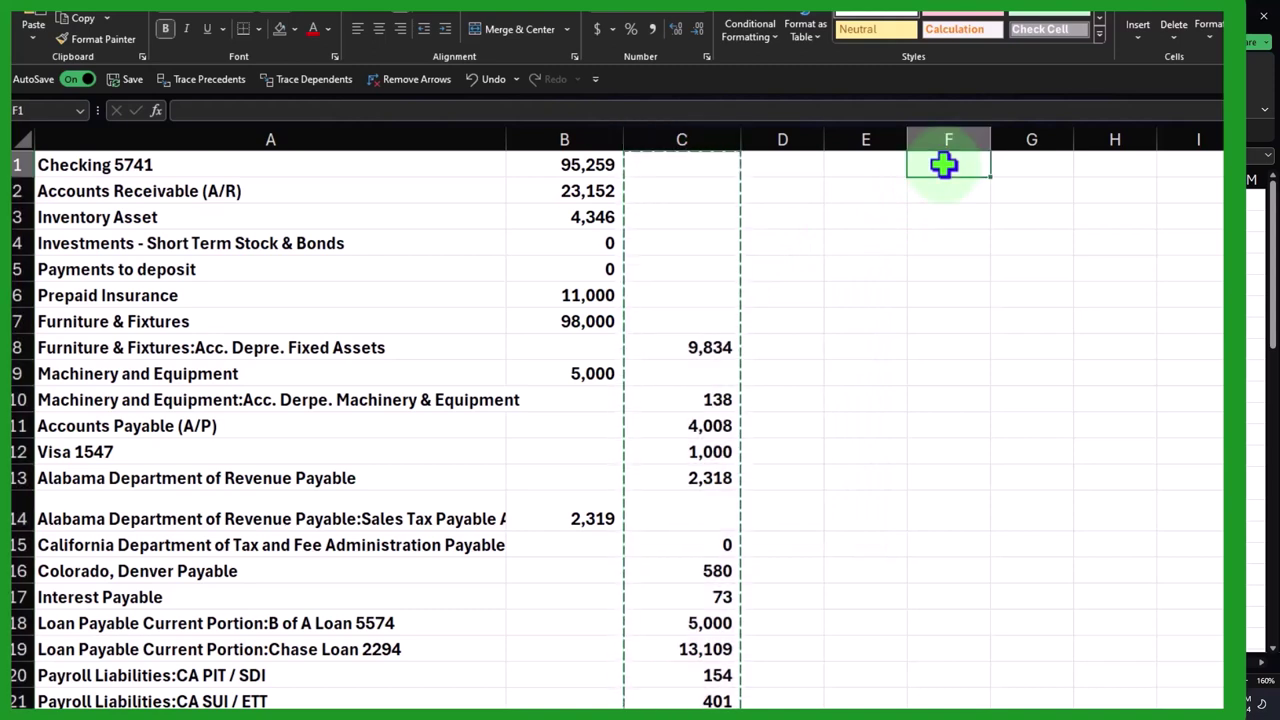
{"action": "right_click", "coordinate": [944, 165]}
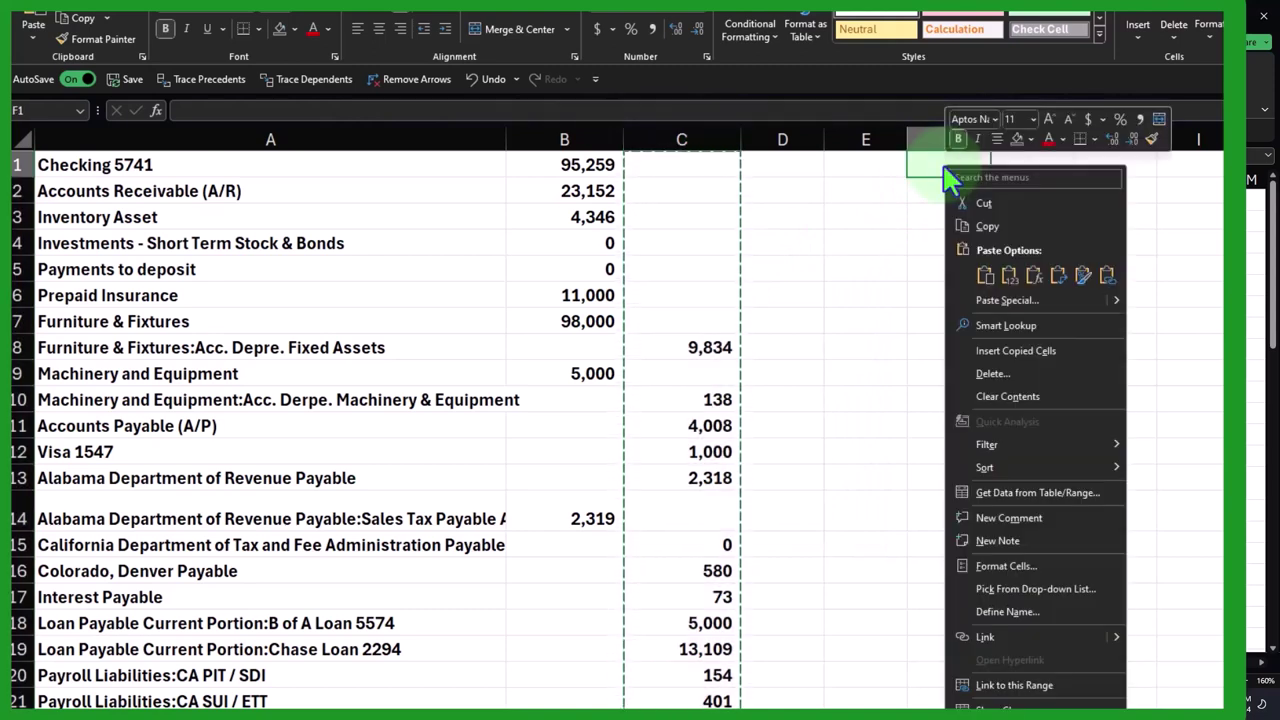
{"action": "left_click", "coordinate": [1001, 298]}
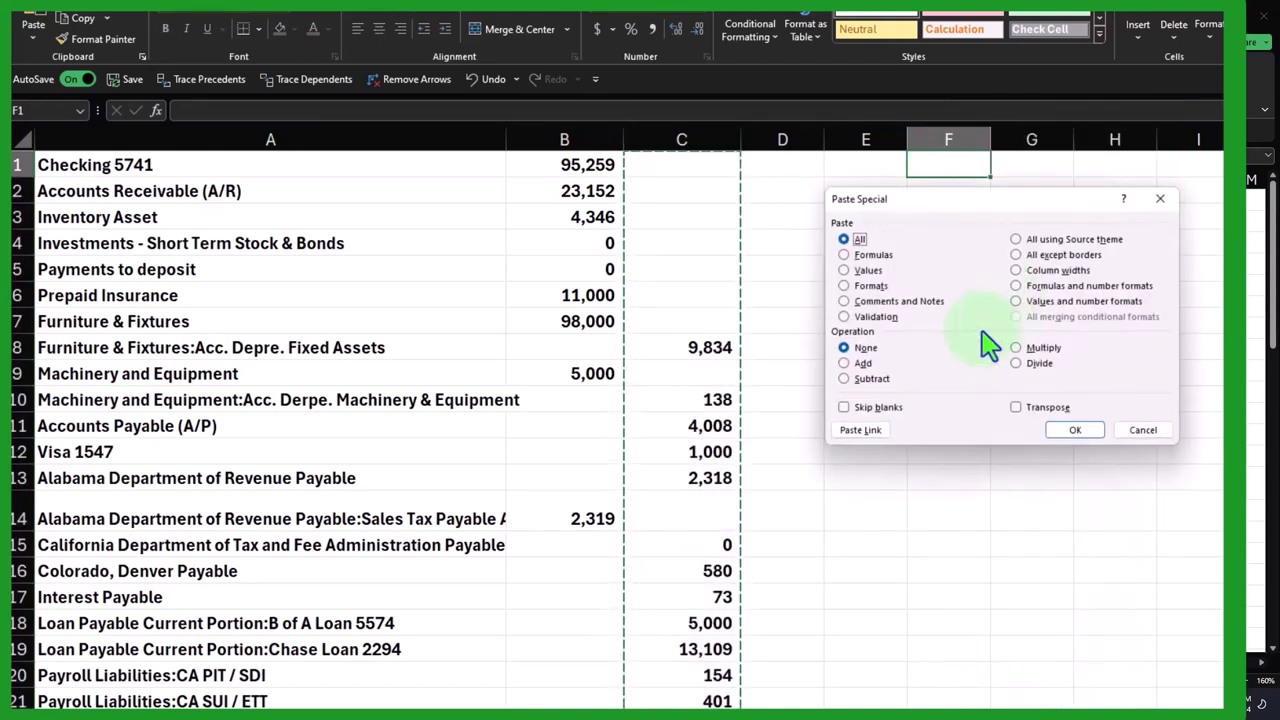
{"action": "left_click", "coordinate": [860, 380]}
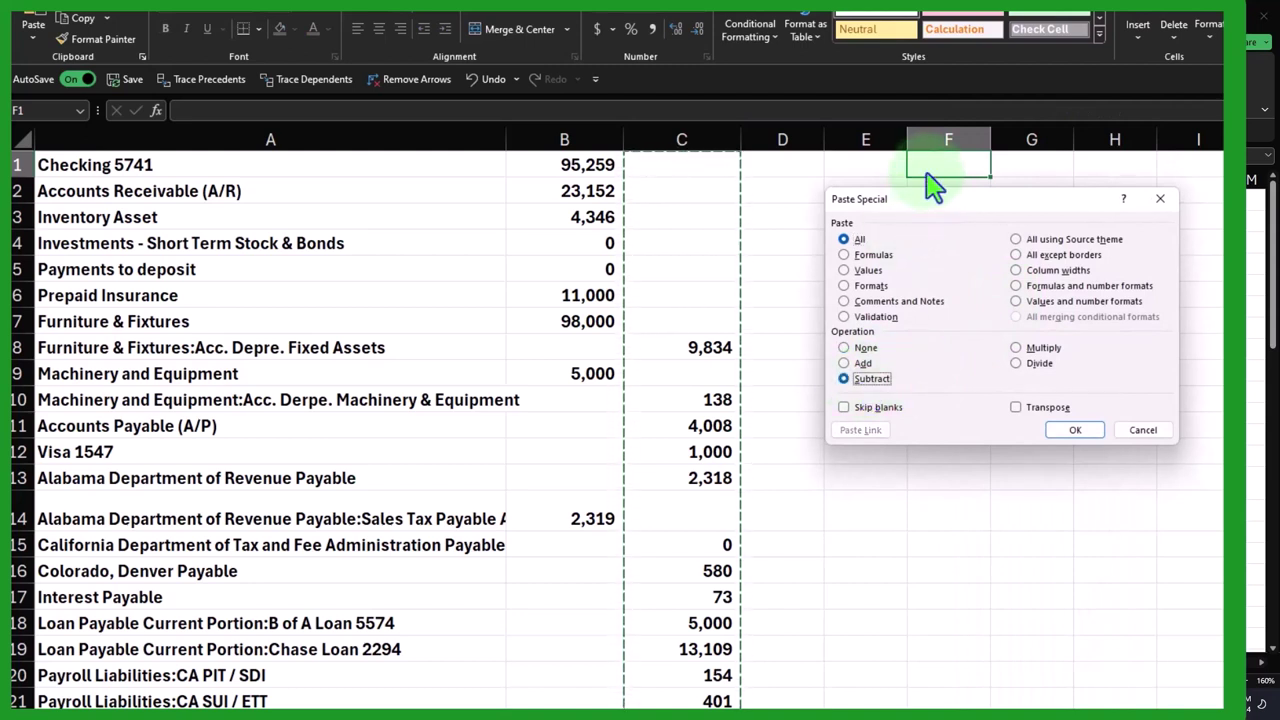
{"action": "left_click", "coordinate": [1075, 430]}
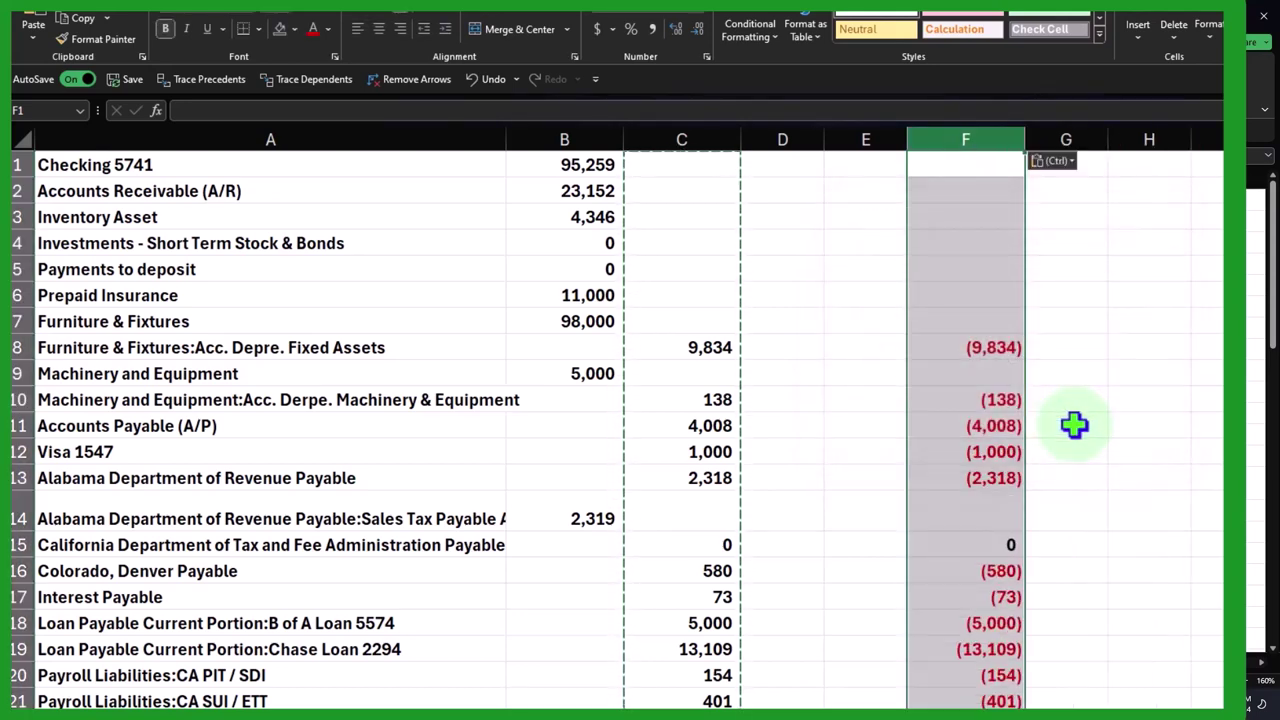
Copy column F's negated credits and paste them into column C as values only.
{"action": "right_click", "coordinate": [972, 272]}
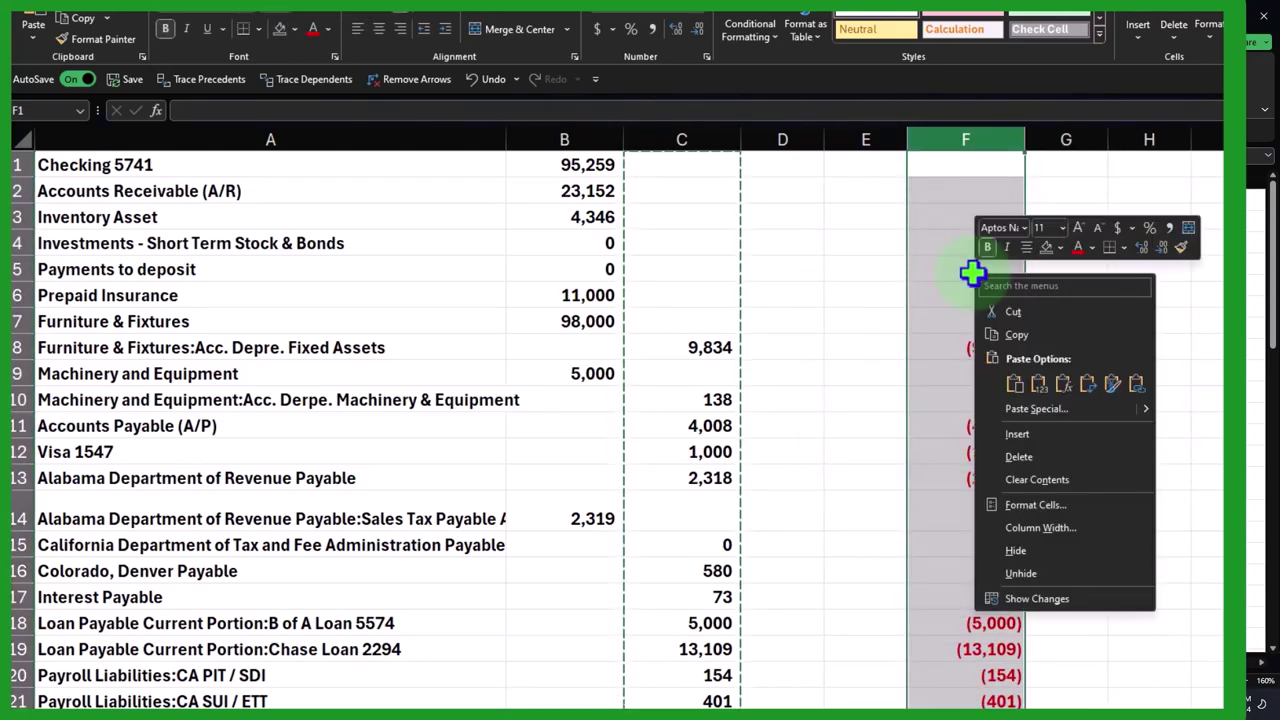
{"action": "left_click", "coordinate": [1013, 338]}
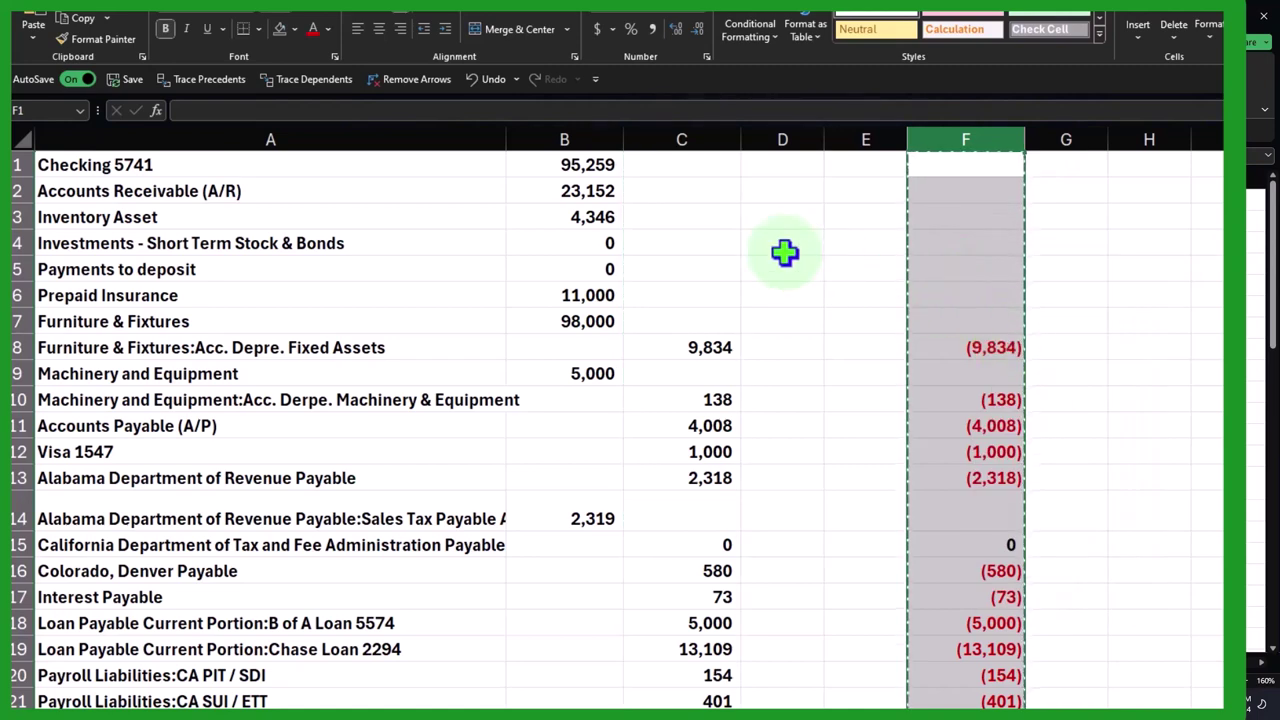
{"action": "left_click", "coordinate": [677, 169]}
{"action": "right_click", "coordinate": [676, 166]}
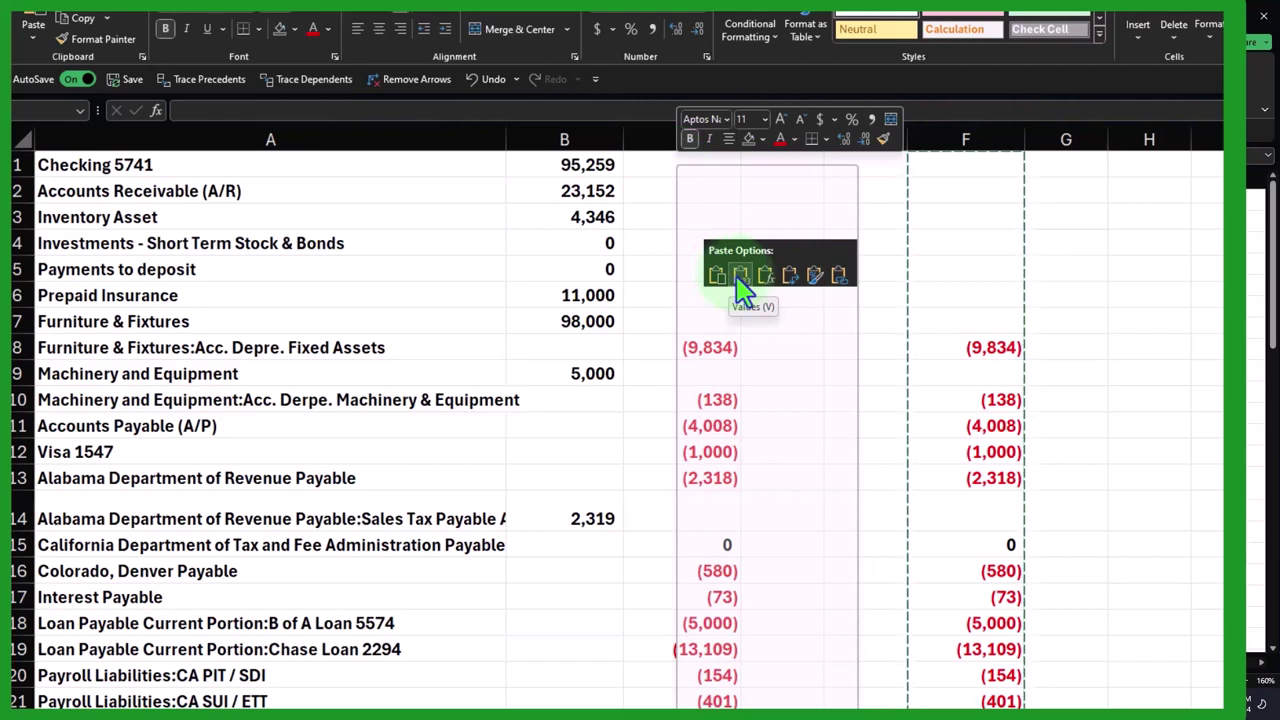
{"action": "left_click", "coordinate": [740, 278]}
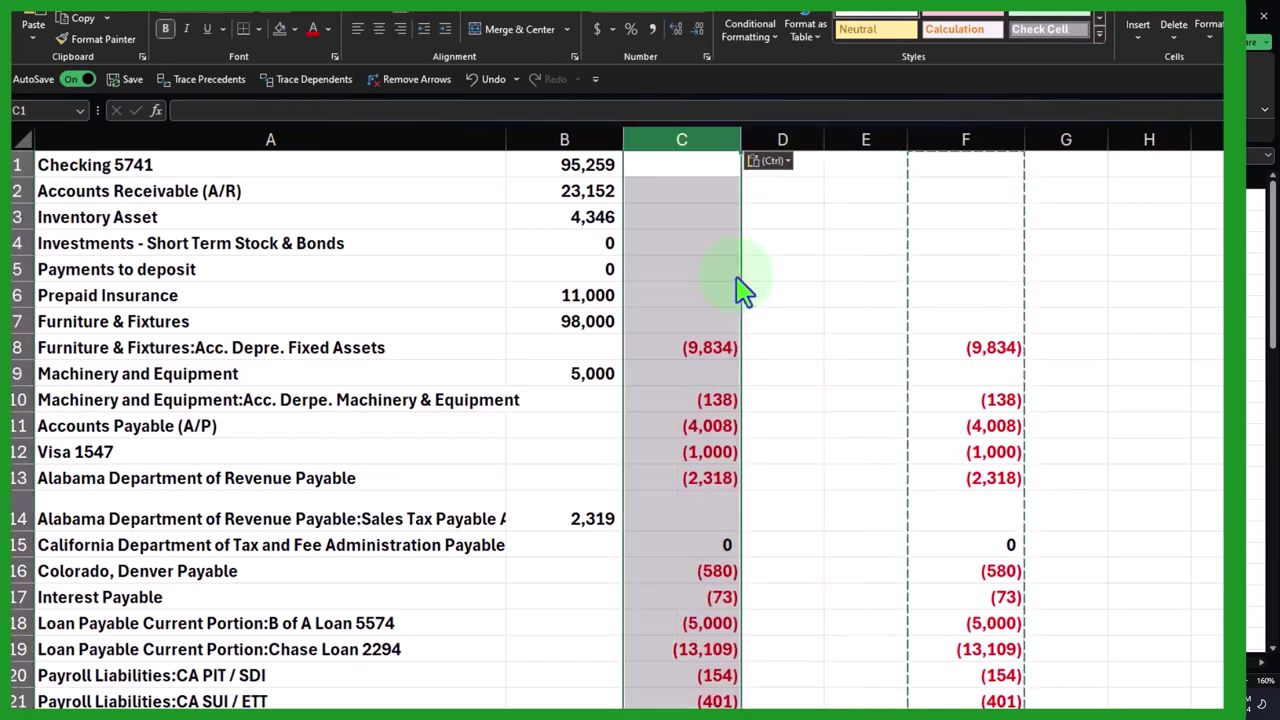
Inspect the debit entries in B6, B3 and B2 to check their formulas.
{"action": "left_click", "coordinate": [594, 296]}
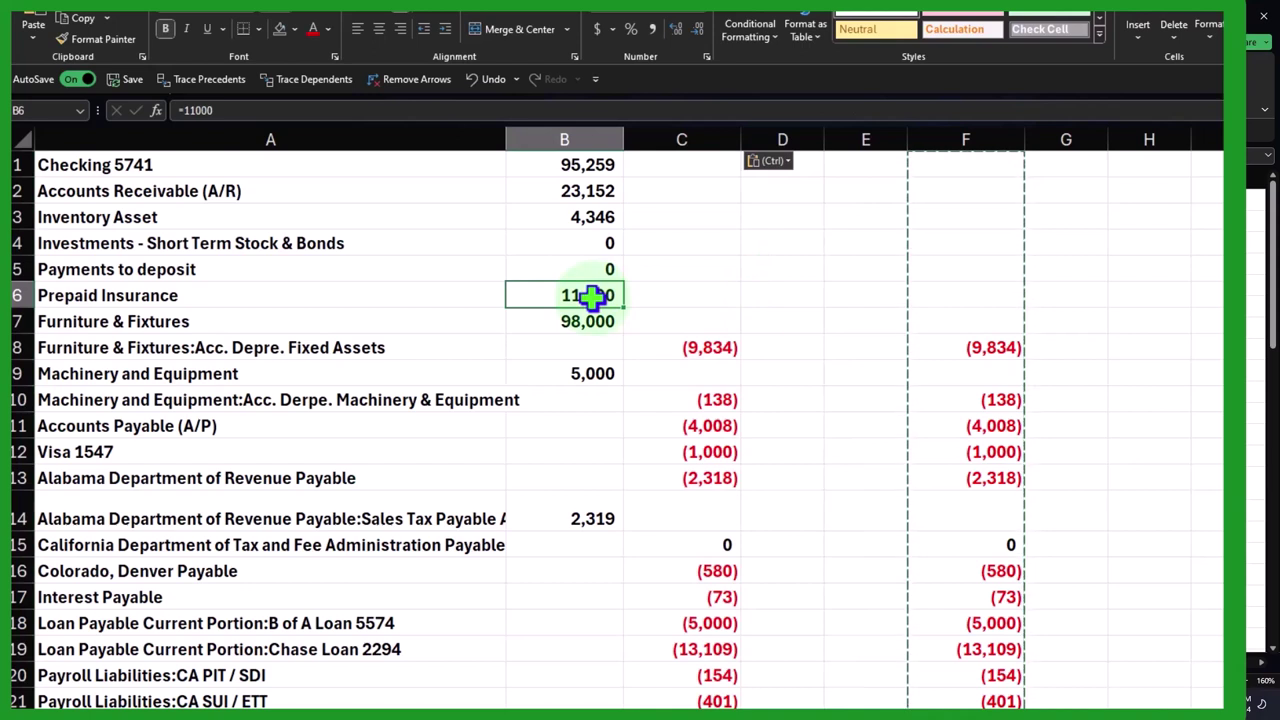
{"action": "double_click", "coordinate": [592, 296]}
{"action": "key", "text": "Return"}
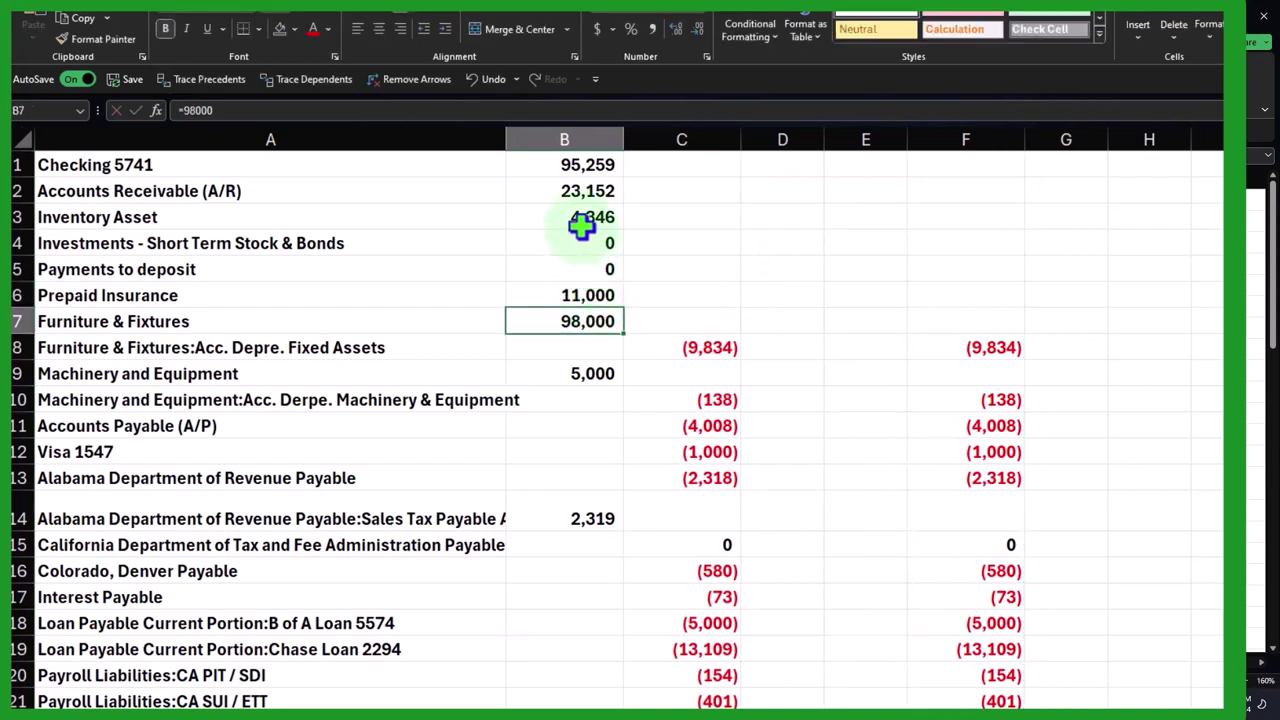
{"action": "double_click", "coordinate": [586, 222]}
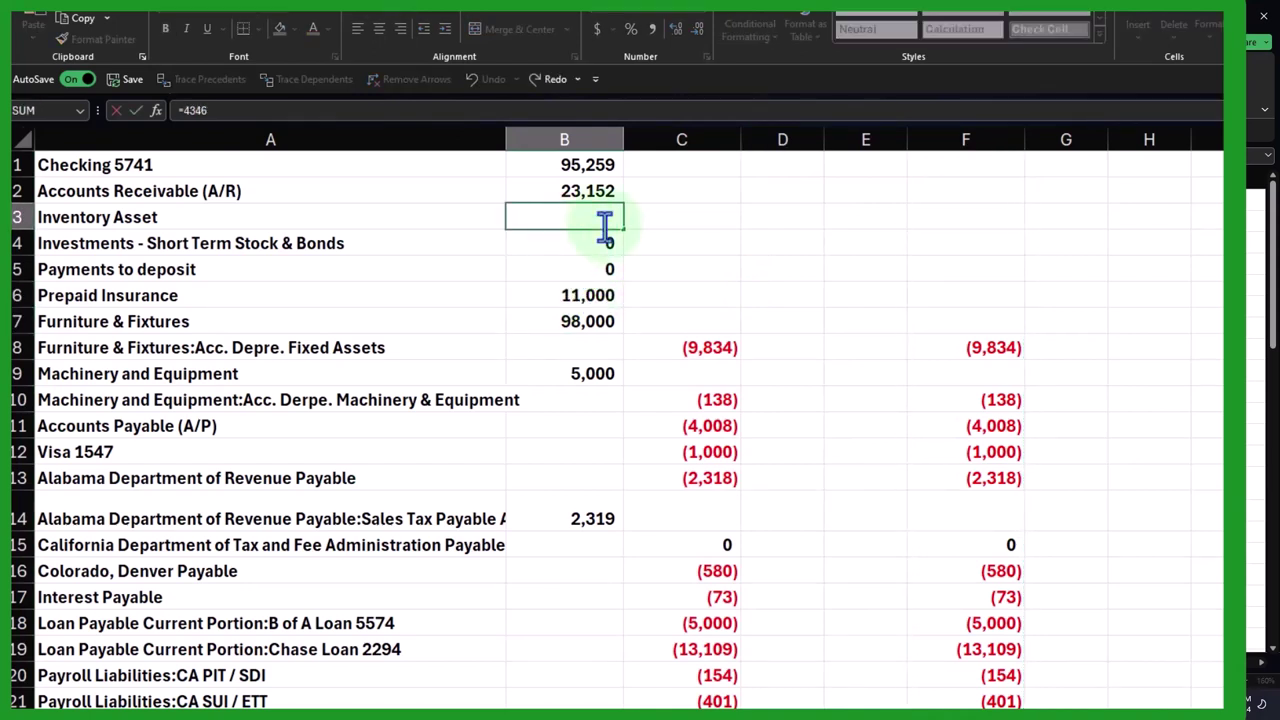
{"action": "key", "text": "Return"}
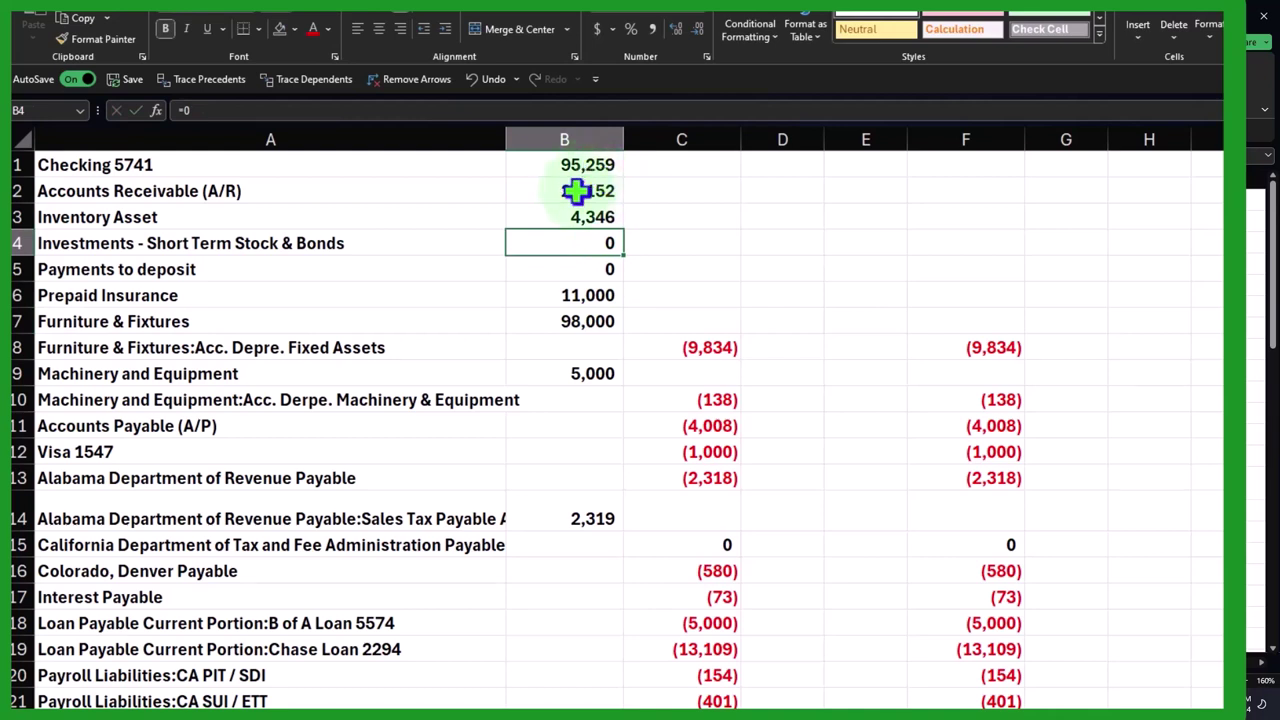
{"action": "double_click", "coordinate": [577, 190]}
{"action": "key", "text": "Return"}
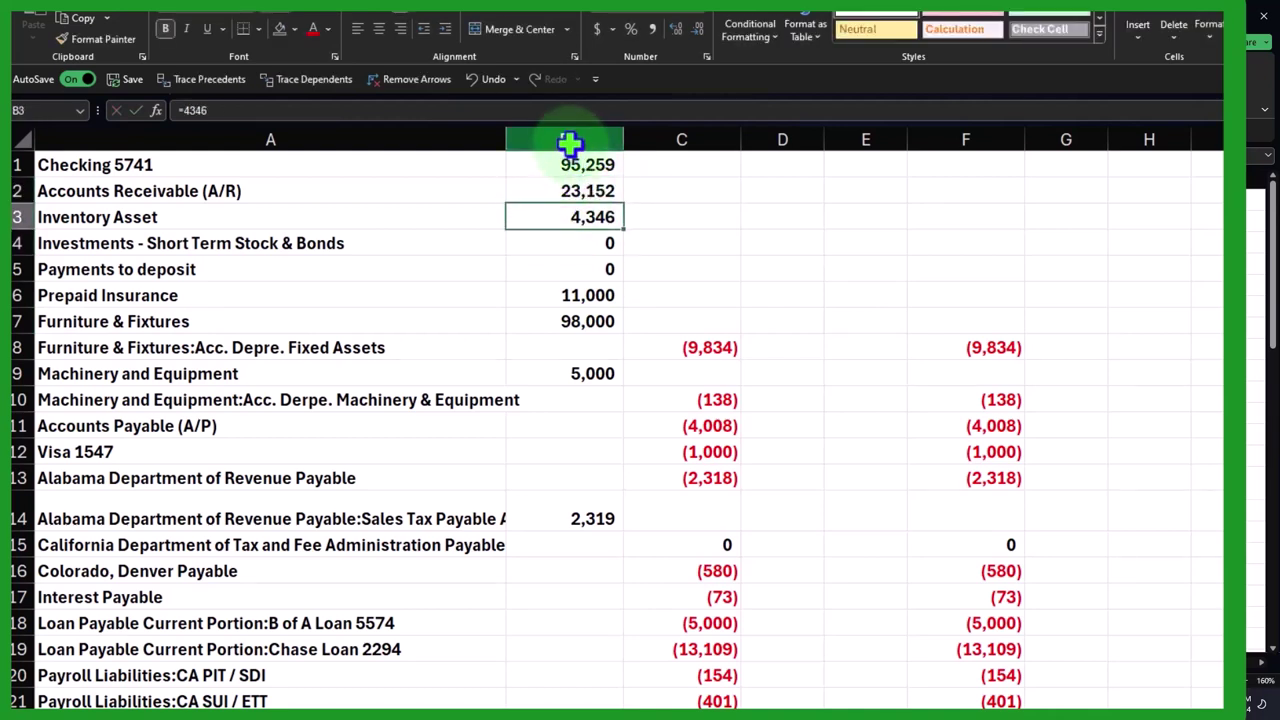
Copy column B and paste it over itself as values, then confirm B3 holds a value.
{"action": "left_click", "coordinate": [571, 139]}
{"action": "right_click", "coordinate": [573, 236]}
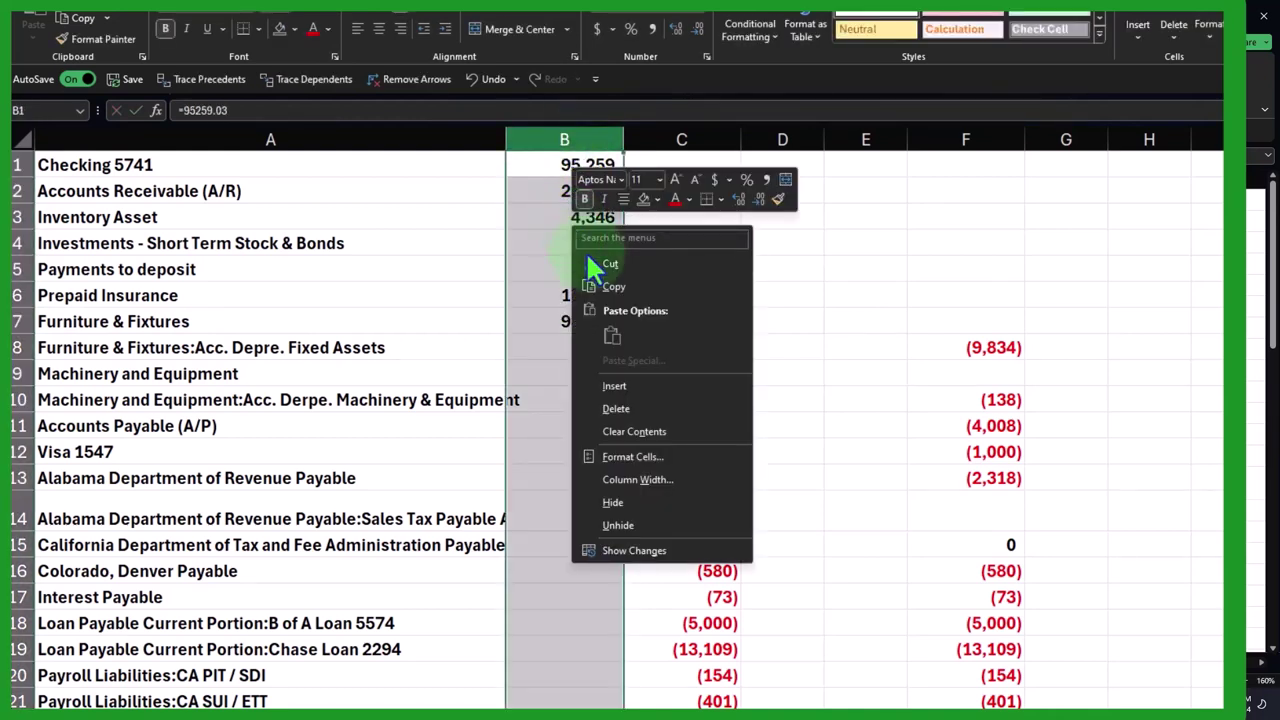
{"action": "left_click", "coordinate": [606, 286]}
{"action": "right_click", "coordinate": [557, 207]}
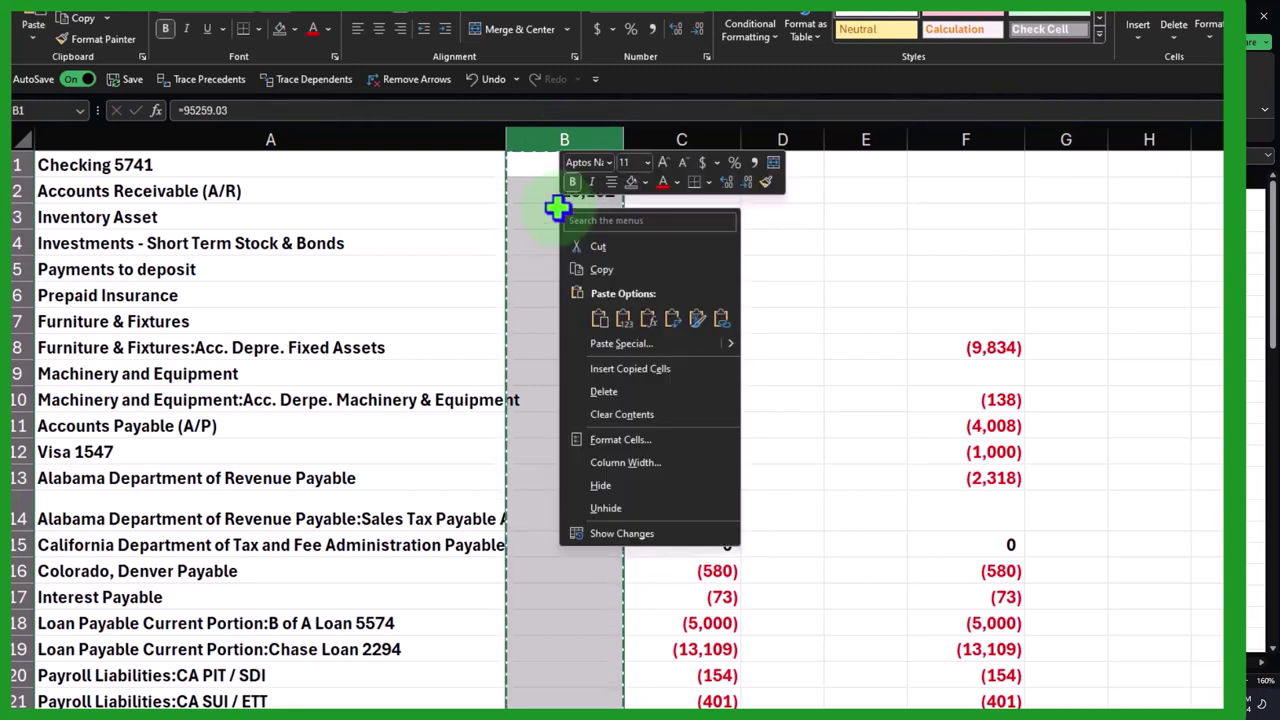
{"action": "left_click", "coordinate": [624, 318]}
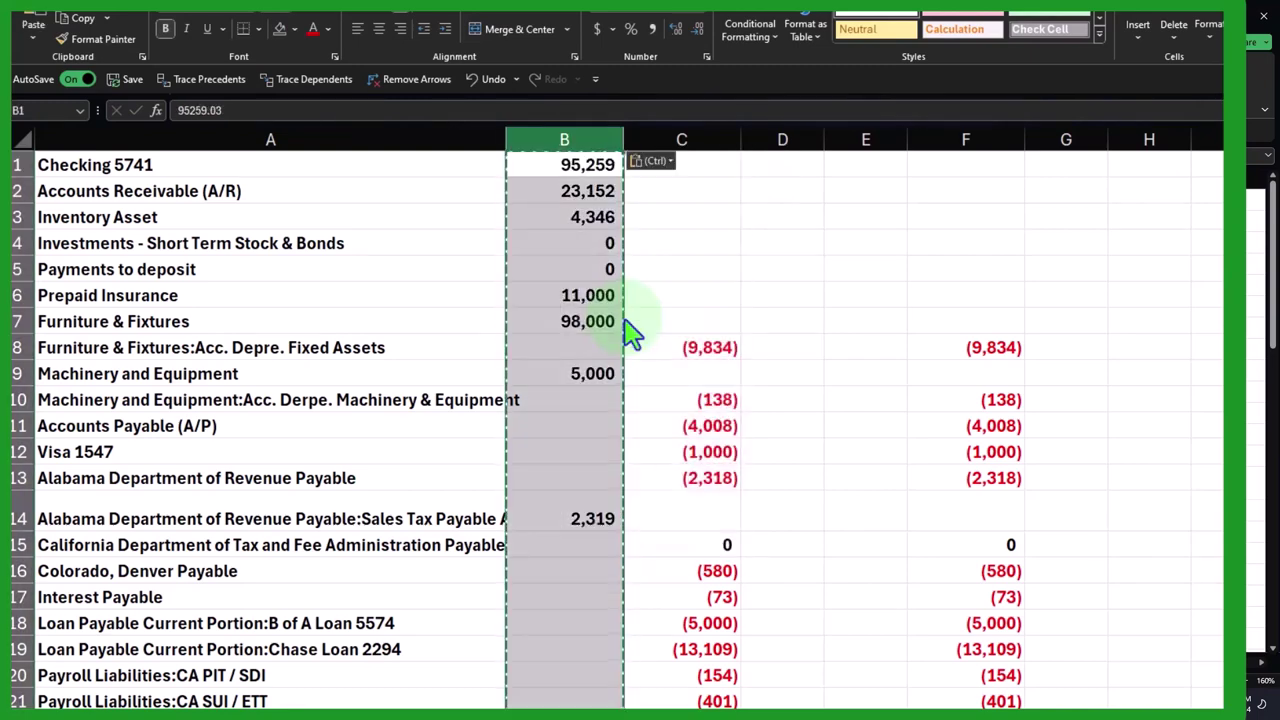
{"action": "left_click", "coordinate": [577, 217]}
{"action": "double_click", "coordinate": [570, 217]}
{"action": "key", "text": "Return"}
{"action": "scroll", "coordinate": [570, 225], "scroll_direction": "down", "scroll_amount": 13}
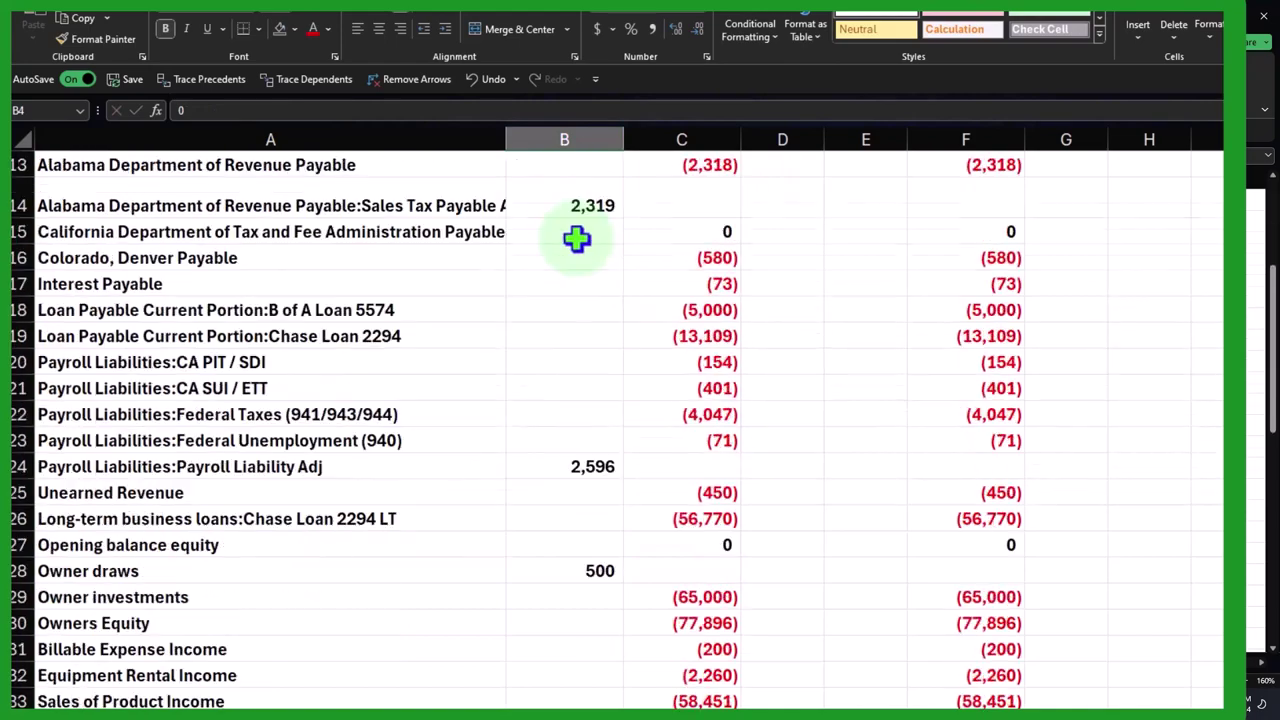
{"action": "scroll", "coordinate": [578, 245], "scroll_direction": "up", "scroll_amount": 13}
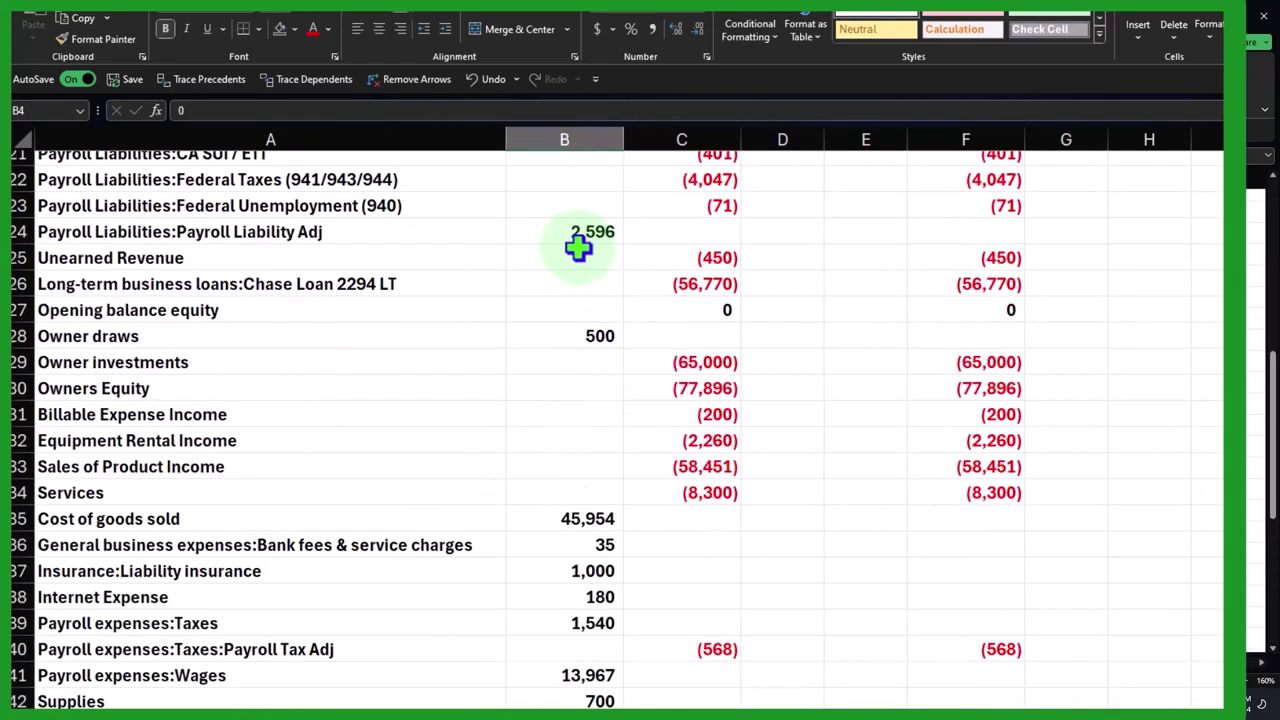
Delete helper column F with the negated credits, leaving debits in B and credits in C.
{"action": "left_click", "coordinate": [980, 142]}
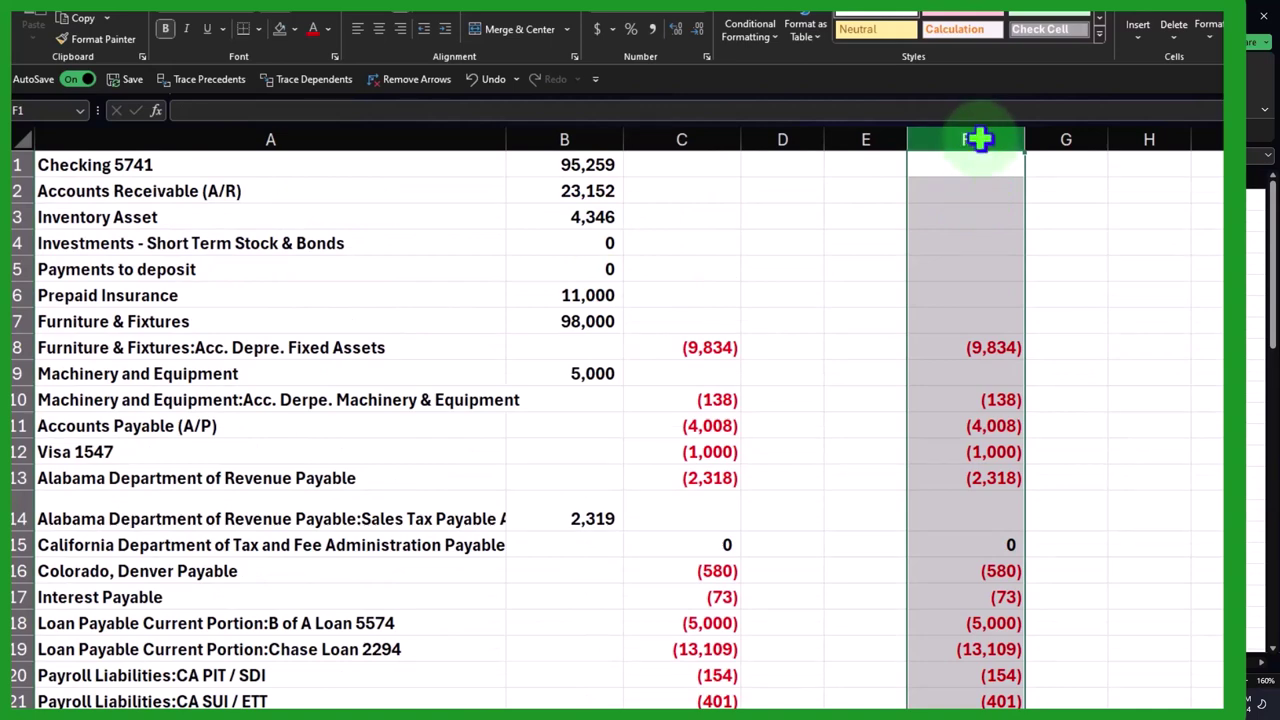
{"action": "type", "text": "a3"}
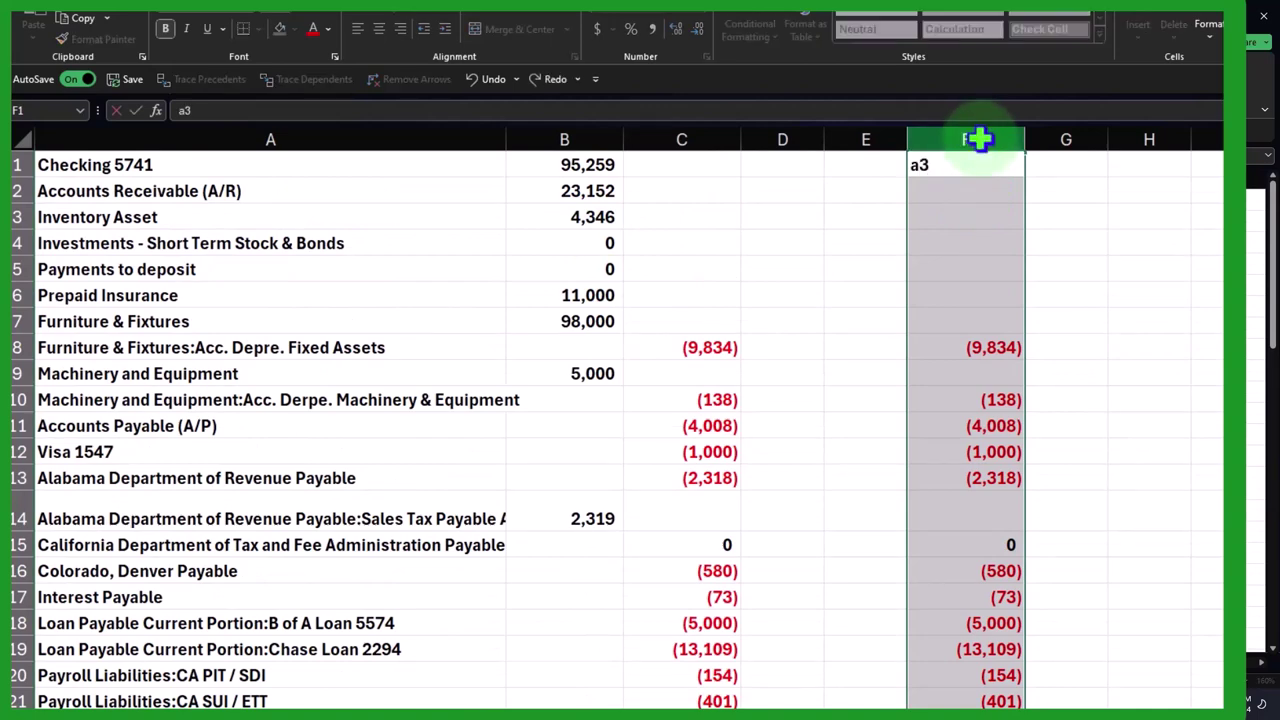
{"action": "left_click", "coordinate": [954, 191]}
{"action": "left_click", "coordinate": [928, 155]}
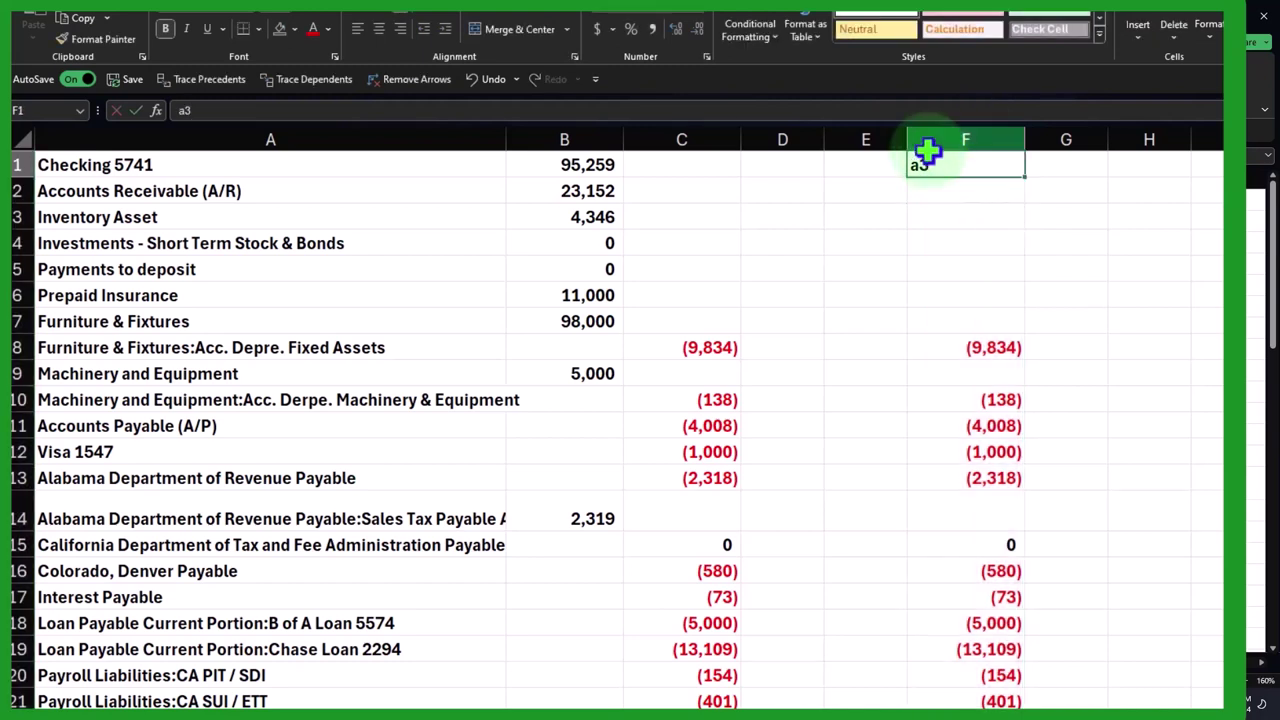
{"action": "left_click", "coordinate": [931, 139]}
{"action": "right_click", "coordinate": [945, 200]}
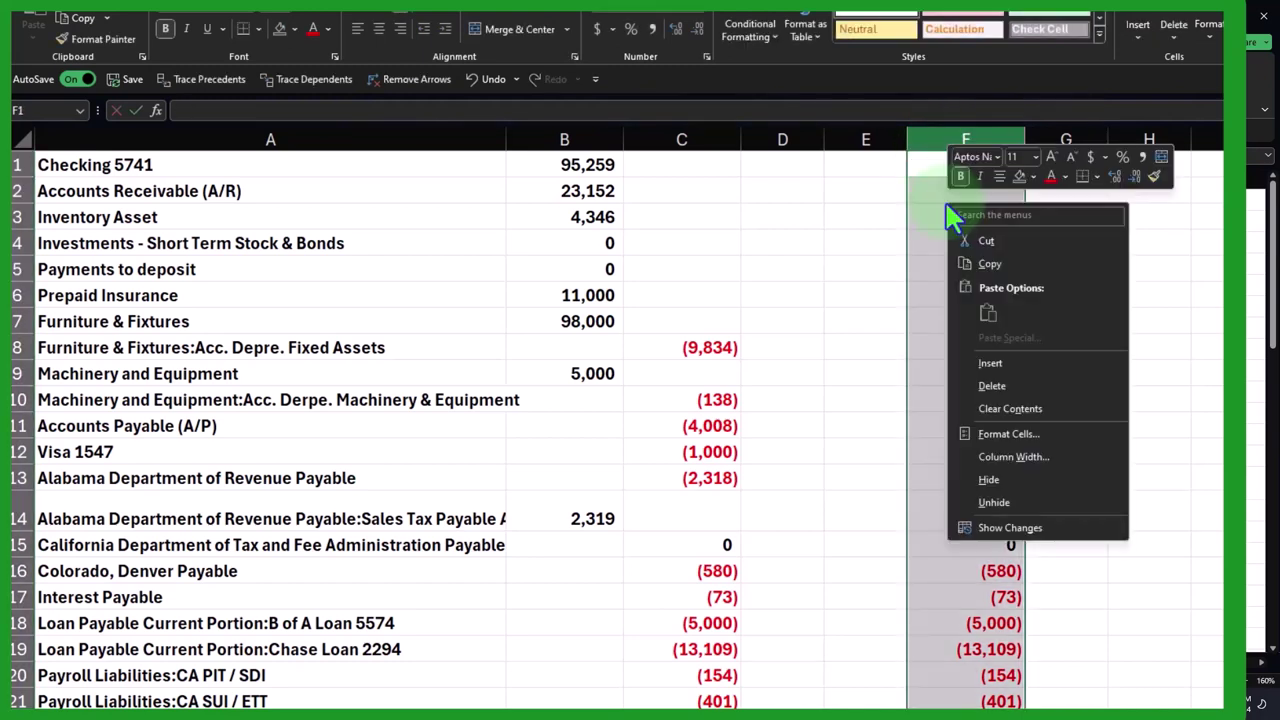
{"action": "left_click", "coordinate": [1003, 385]}
{"action": "left_click", "coordinate": [868, 376]}
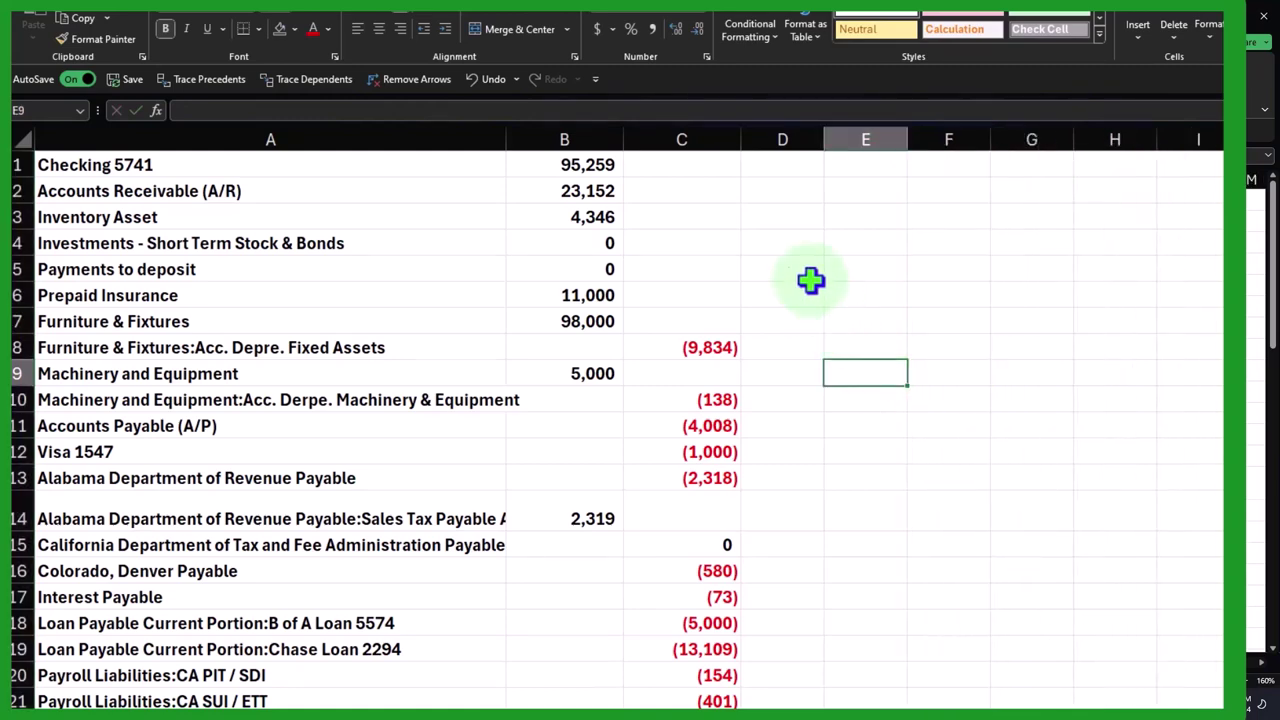
Move the (9,834) credit from C8 to B8 and the C10:C13 credits into B10:B13.
{"action": "left_click", "coordinate": [714, 349]}
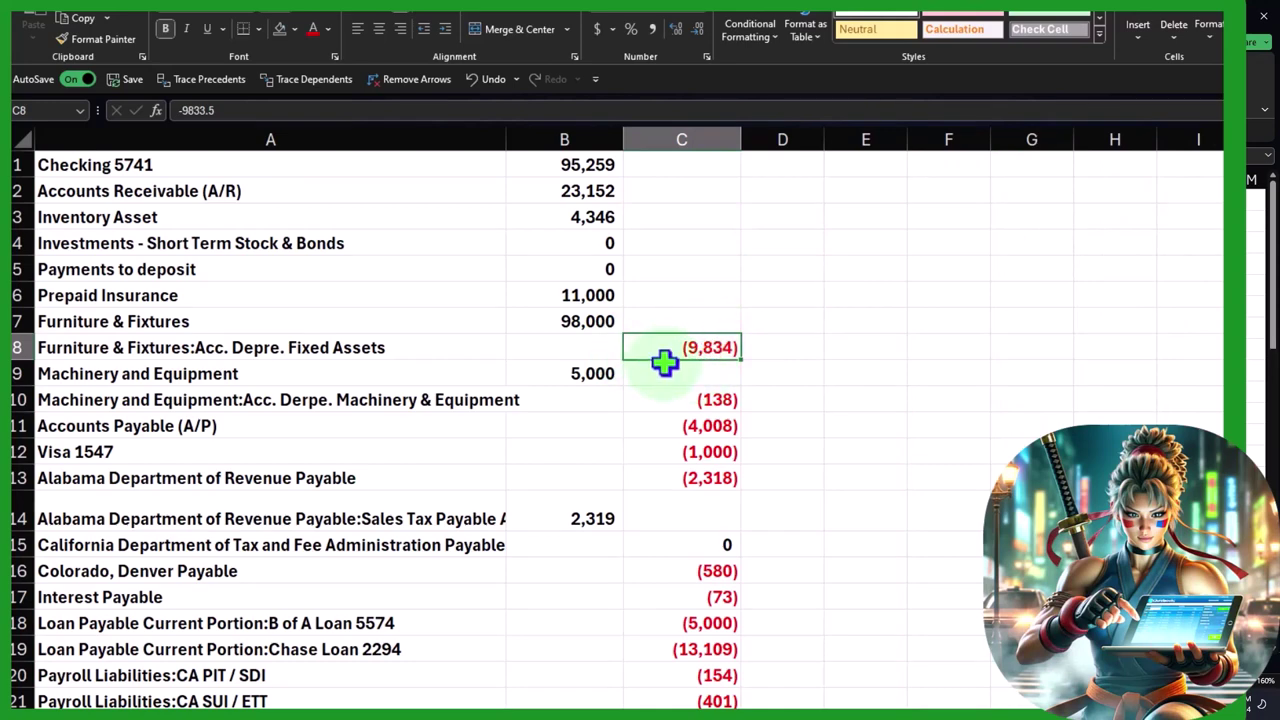
{"action": "mouse_move", "coordinate": [628, 360]}
{"action": "left_mouse_down"}
{"action": "mouse_move", "coordinate": [631, 371]}
{"action": "mouse_move", "coordinate": [610, 372]}
{"action": "left_mouse_up"}
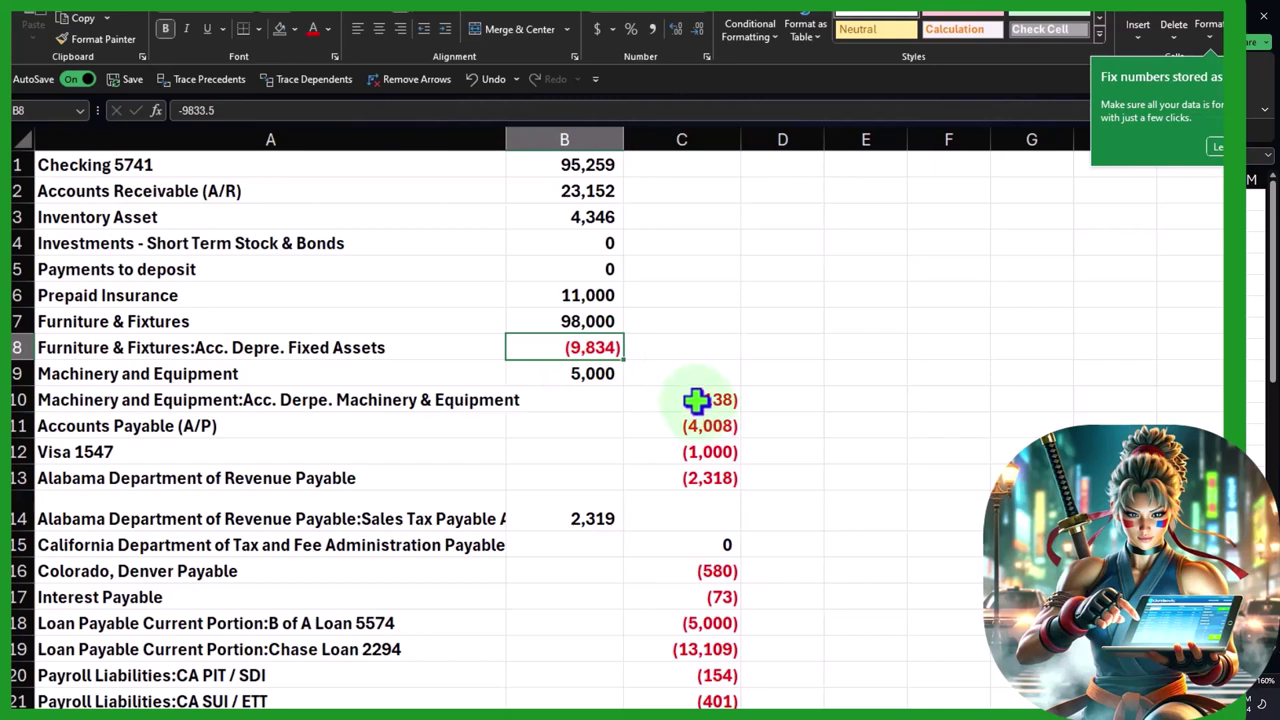
{"action": "left_click_drag", "start_coordinate": [695, 398], "coordinate": [695, 470]}
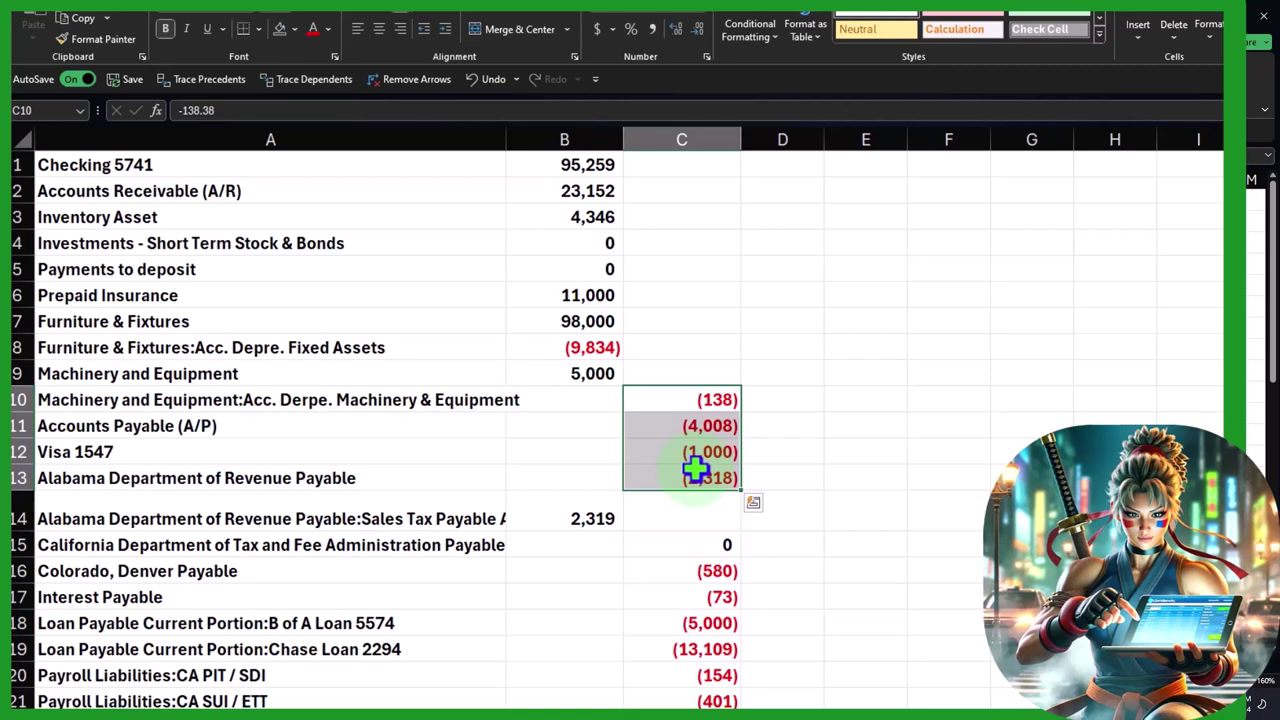
{"action": "key", "text": "ctrl+q"}
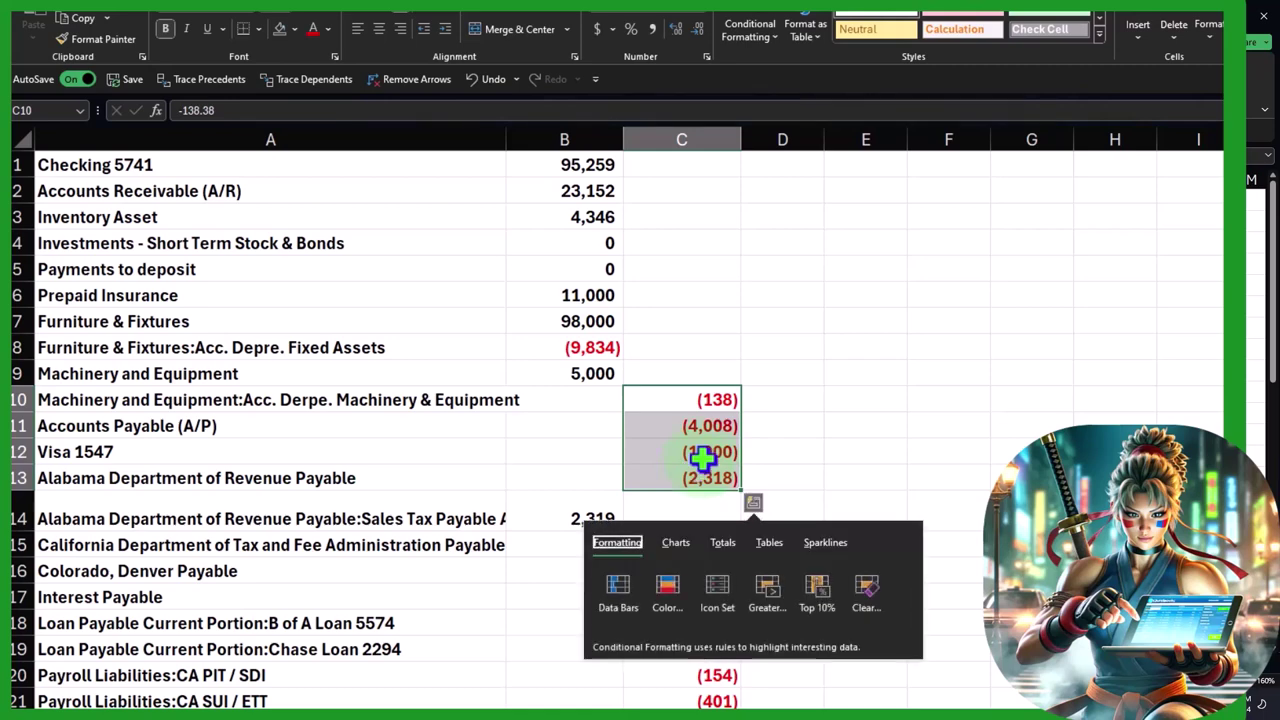
{"action": "left_click_drag", "start_coordinate": [684, 400], "coordinate": [690, 478]}
{"action": "key", "text": "ctrl+c"}
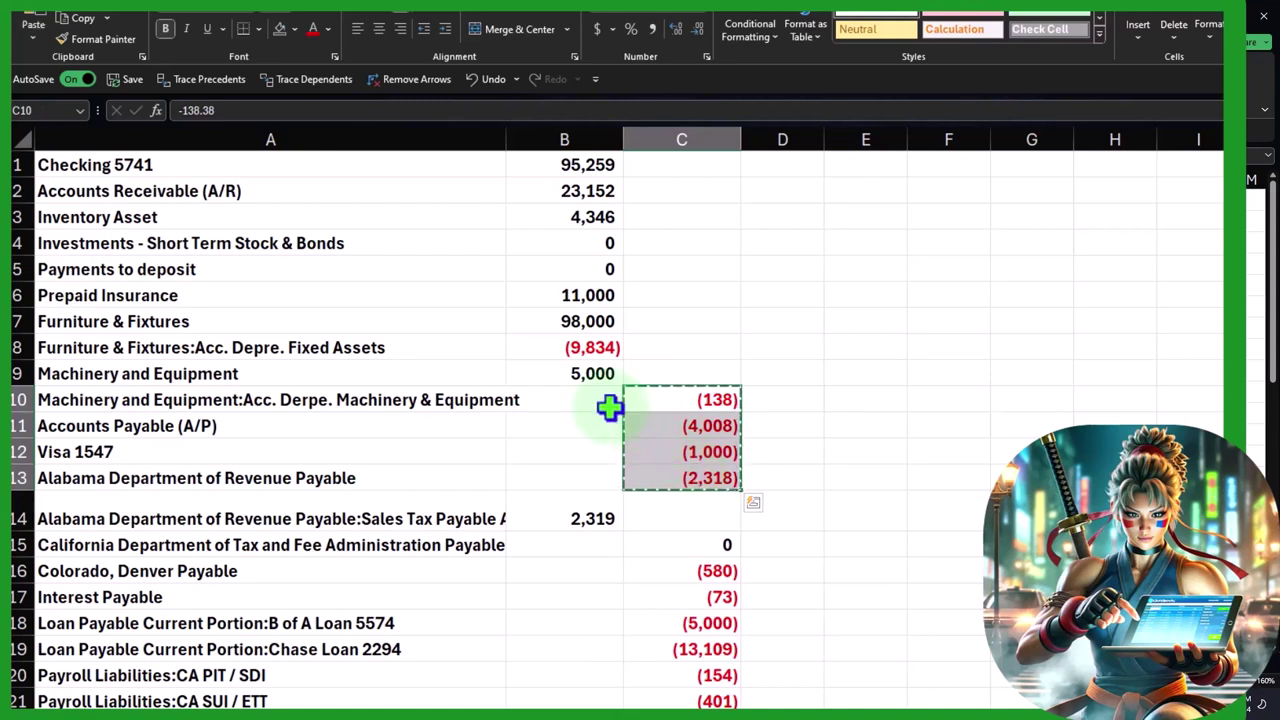
{"action": "left_click", "coordinate": [603, 400]}
{"action": "key", "text": "ctrl+v"}
Move the C15:C23 credits into B15:B23, then cut C25:C26 and select B25 as destination.
{"action": "scroll", "coordinate": [666, 486], "scroll_direction": "down", "scroll_amount": 2}
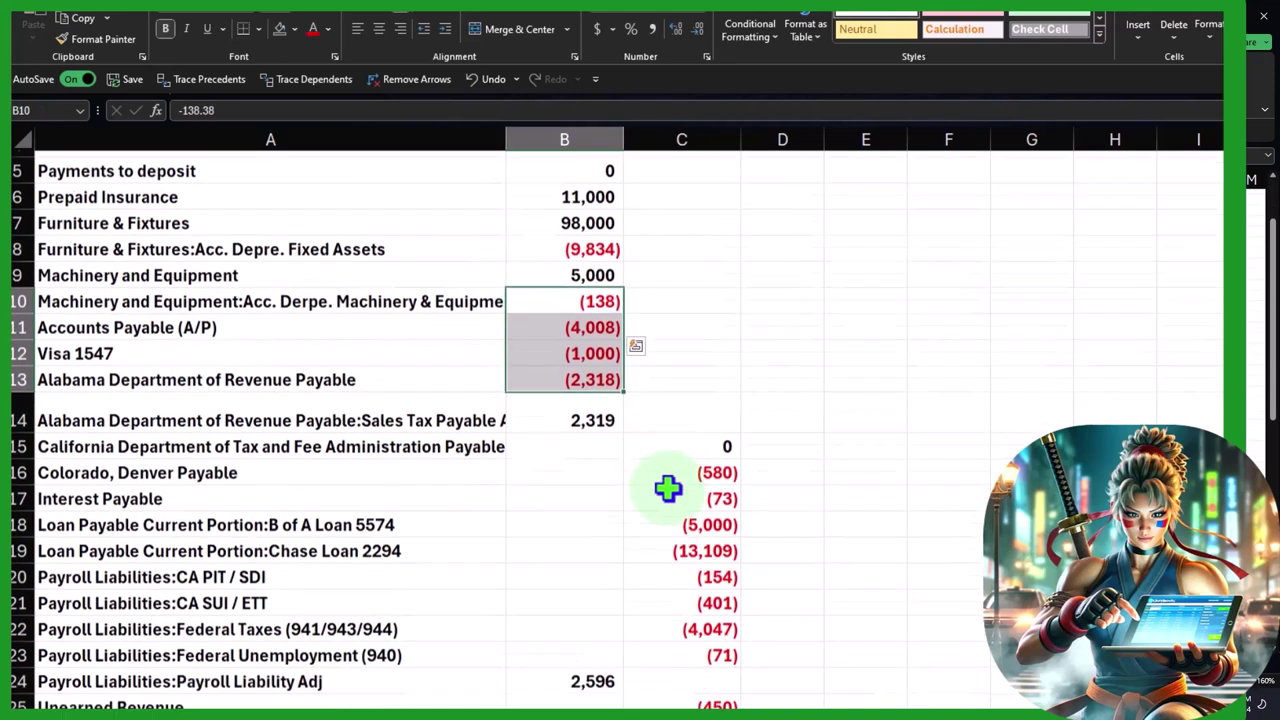
{"action": "left_click_drag", "start_coordinate": [700, 388], "coordinate": [698, 580]}
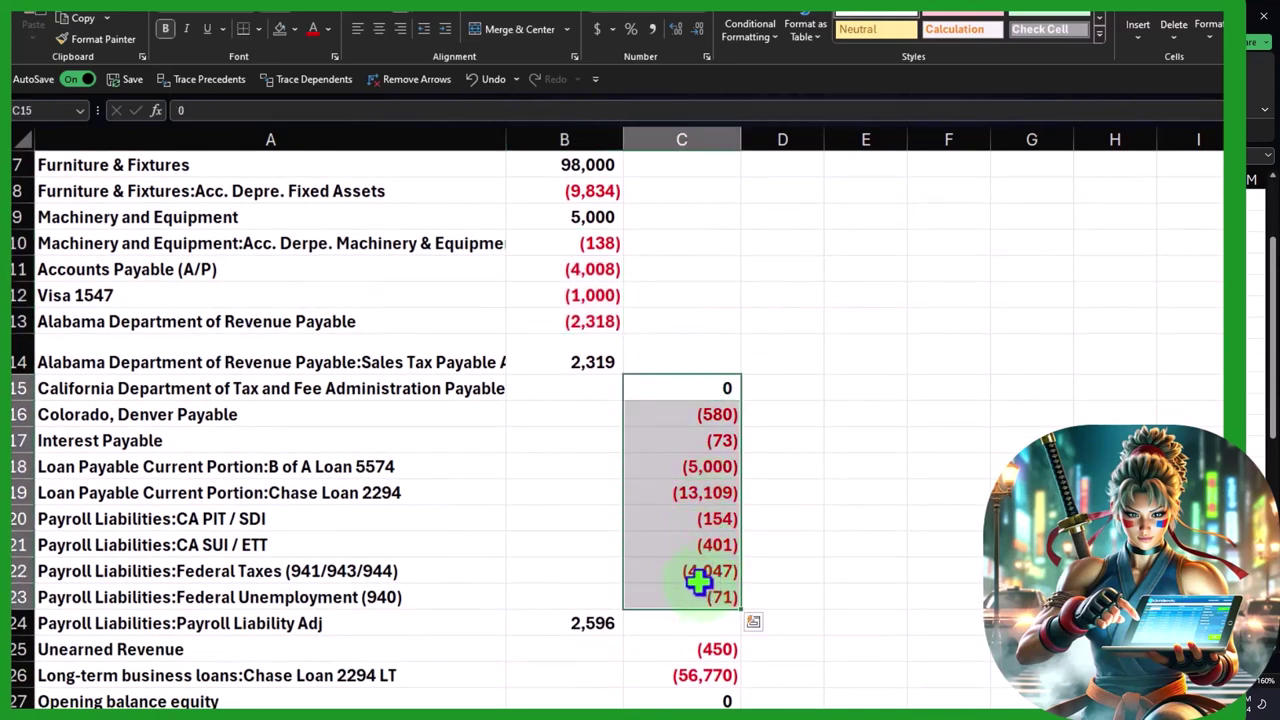
{"action": "key", "text": "ctrl+c"}
{"action": "left_click", "coordinate": [586, 388]}
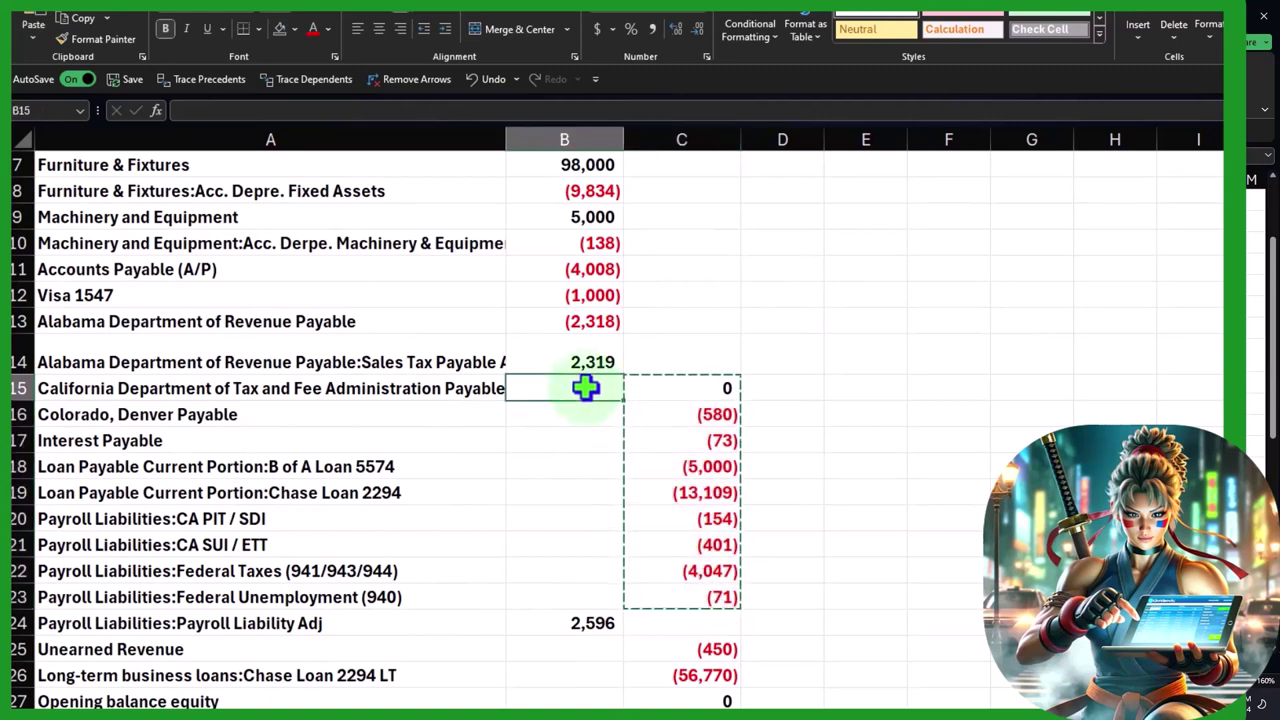
{"action": "key", "text": "ctrl+v"}
{"action": "scroll", "coordinate": [643, 400], "scroll_direction": "down", "scroll_amount": 3}
{"action": "left_click_drag", "start_coordinate": [672, 414], "coordinate": [680, 440]}
{"action": "key", "text": "ctrl+c"}
{"action": "left_click", "coordinate": [594, 418]}
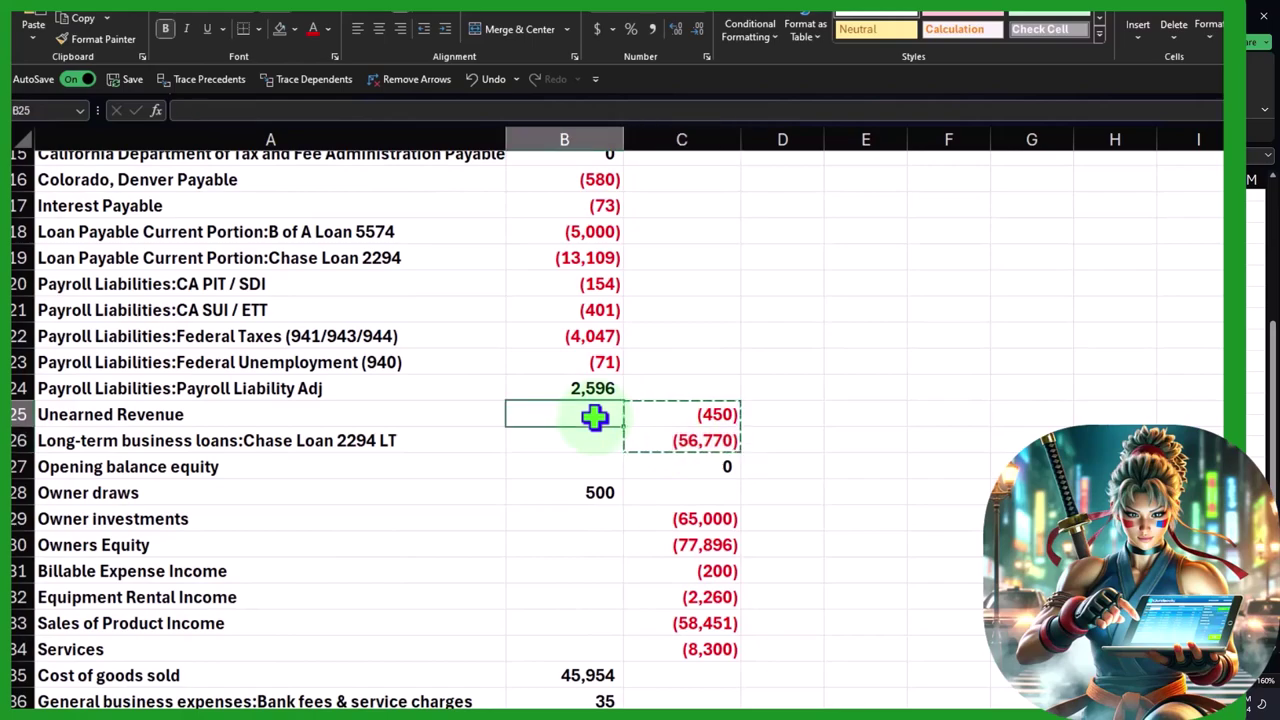